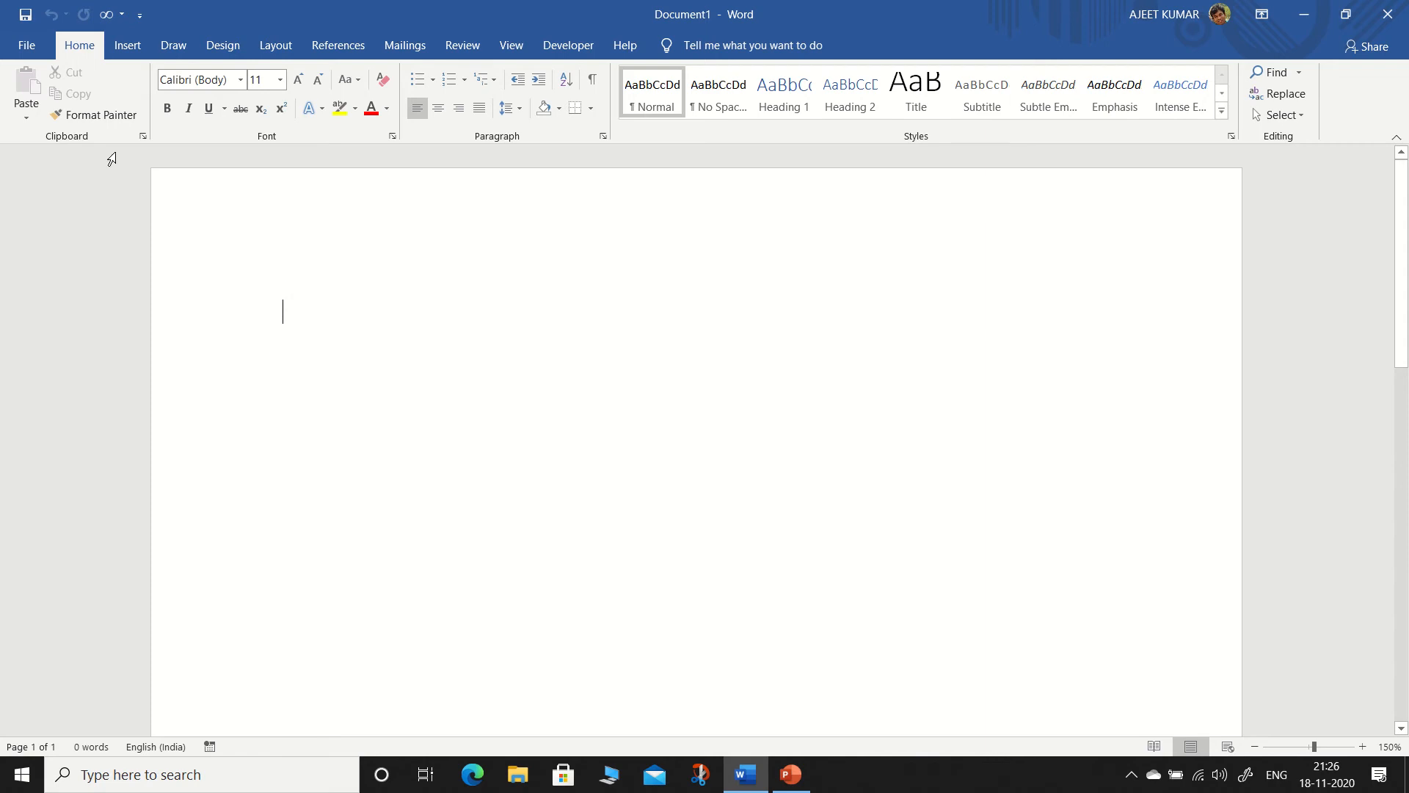
- Draw a rectangle about 2.61 cm high and 2.85 cm wide in the upper-left area of the page
click(134, 47)
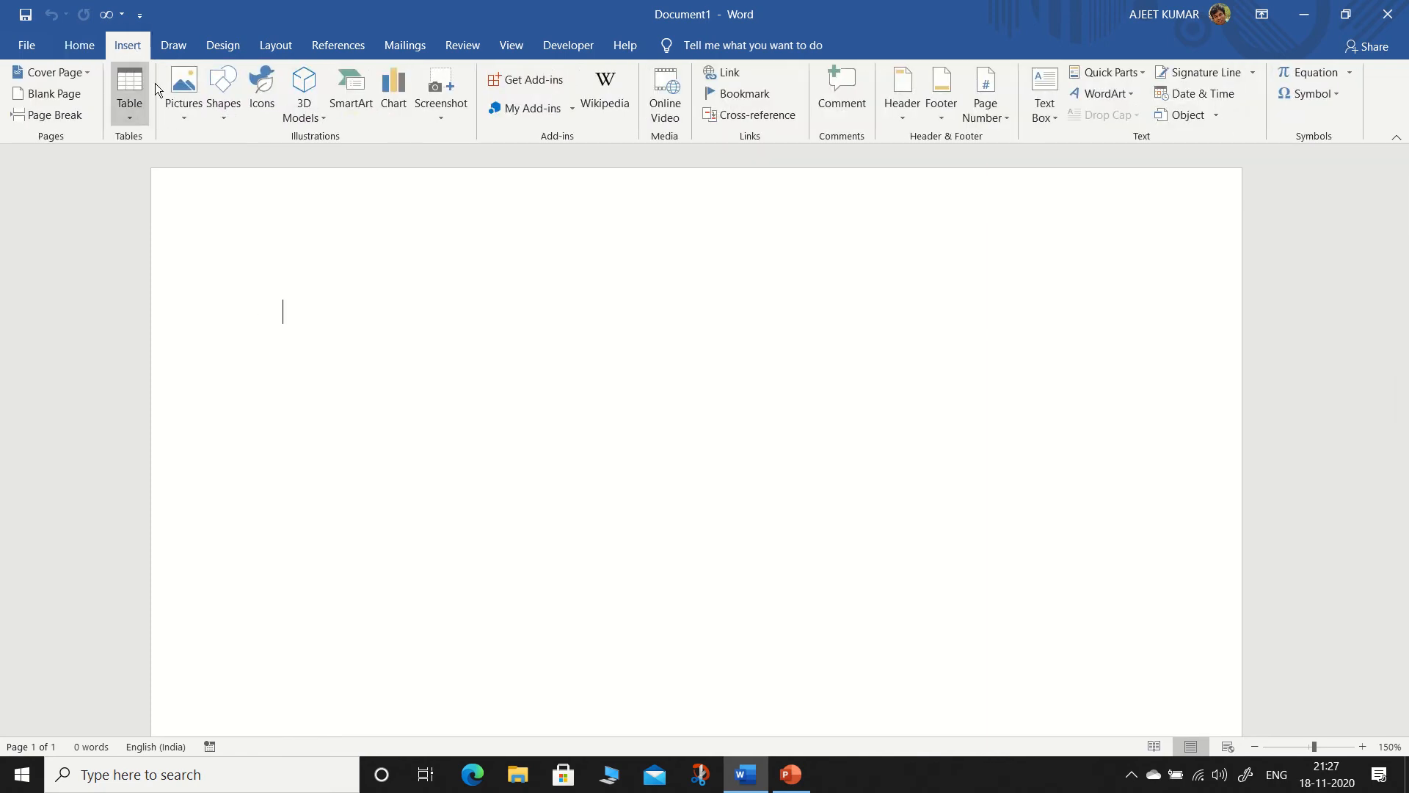
click(221, 117)
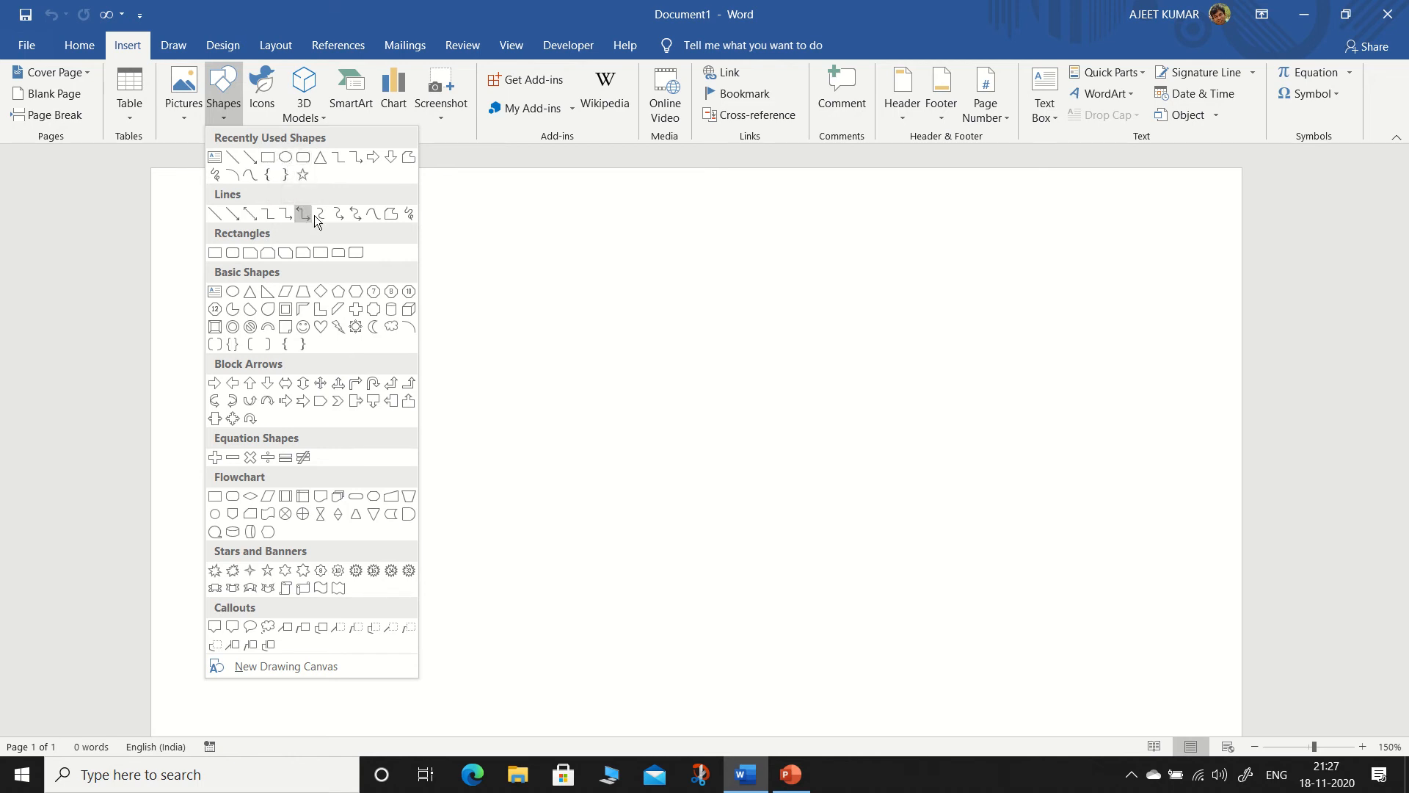
click(268, 156)
drag(286, 291, 435, 428)
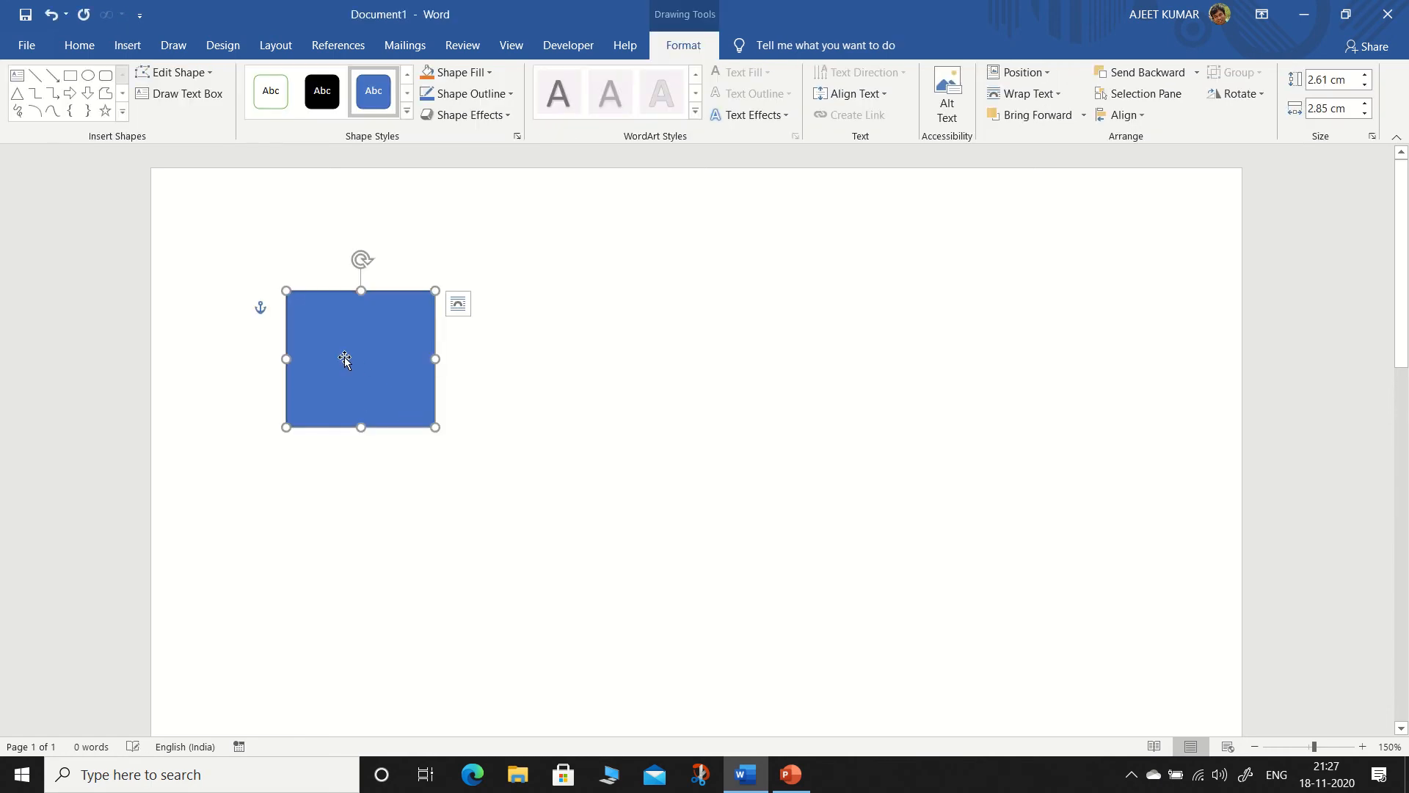
- Duplicate the rectangle three times, placing two copies beside it in a row and one below the original
drag(345, 359, 862, 366)
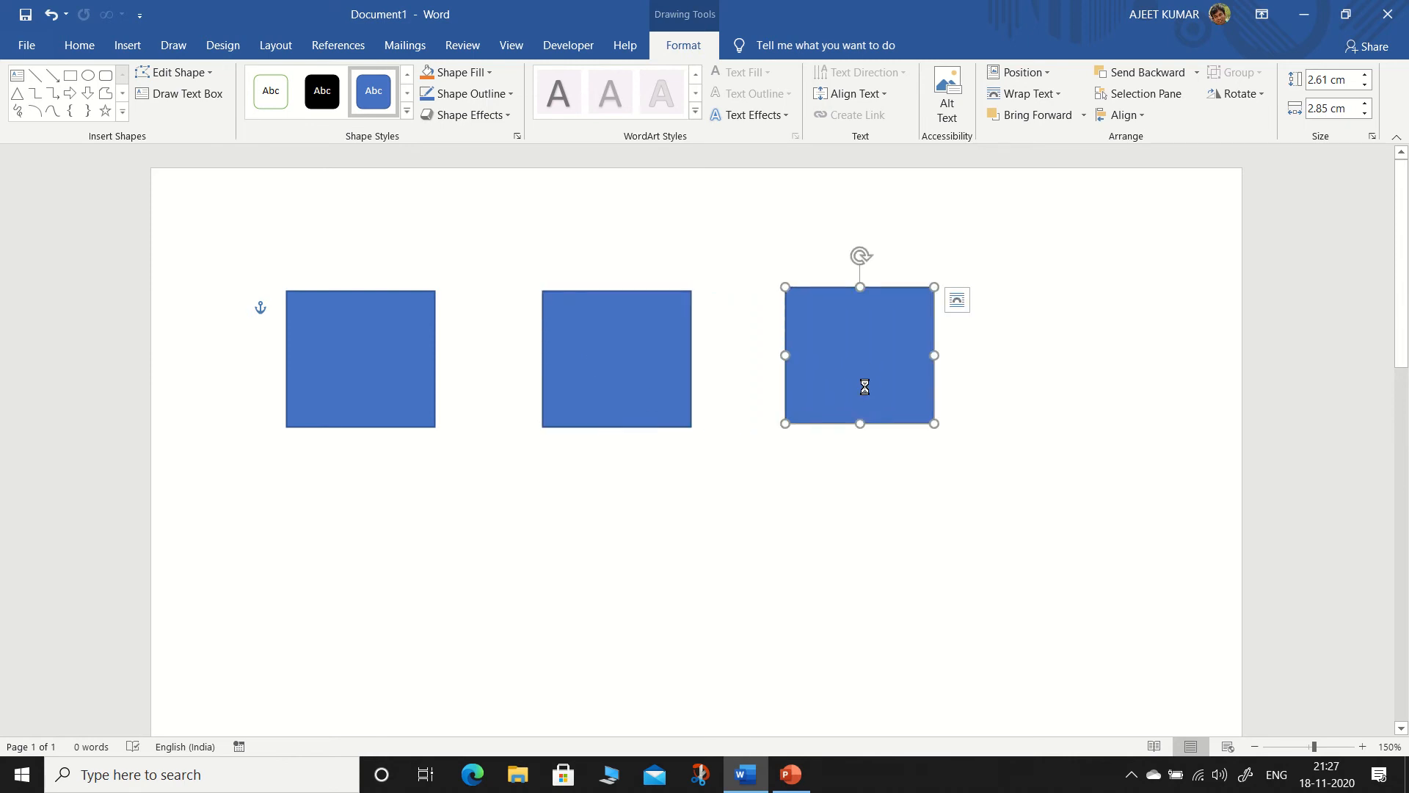
click(444, 579)
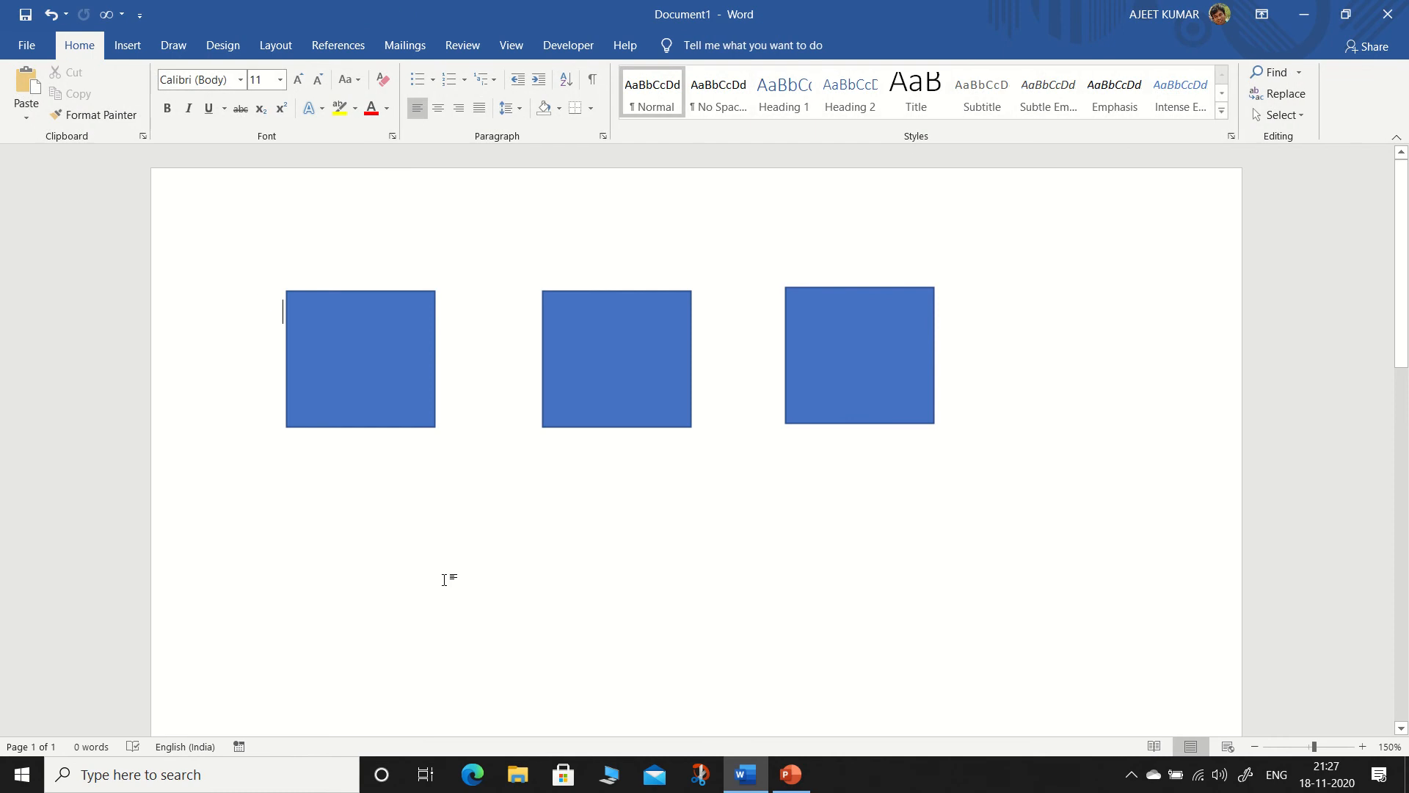
key(ctrl+v)
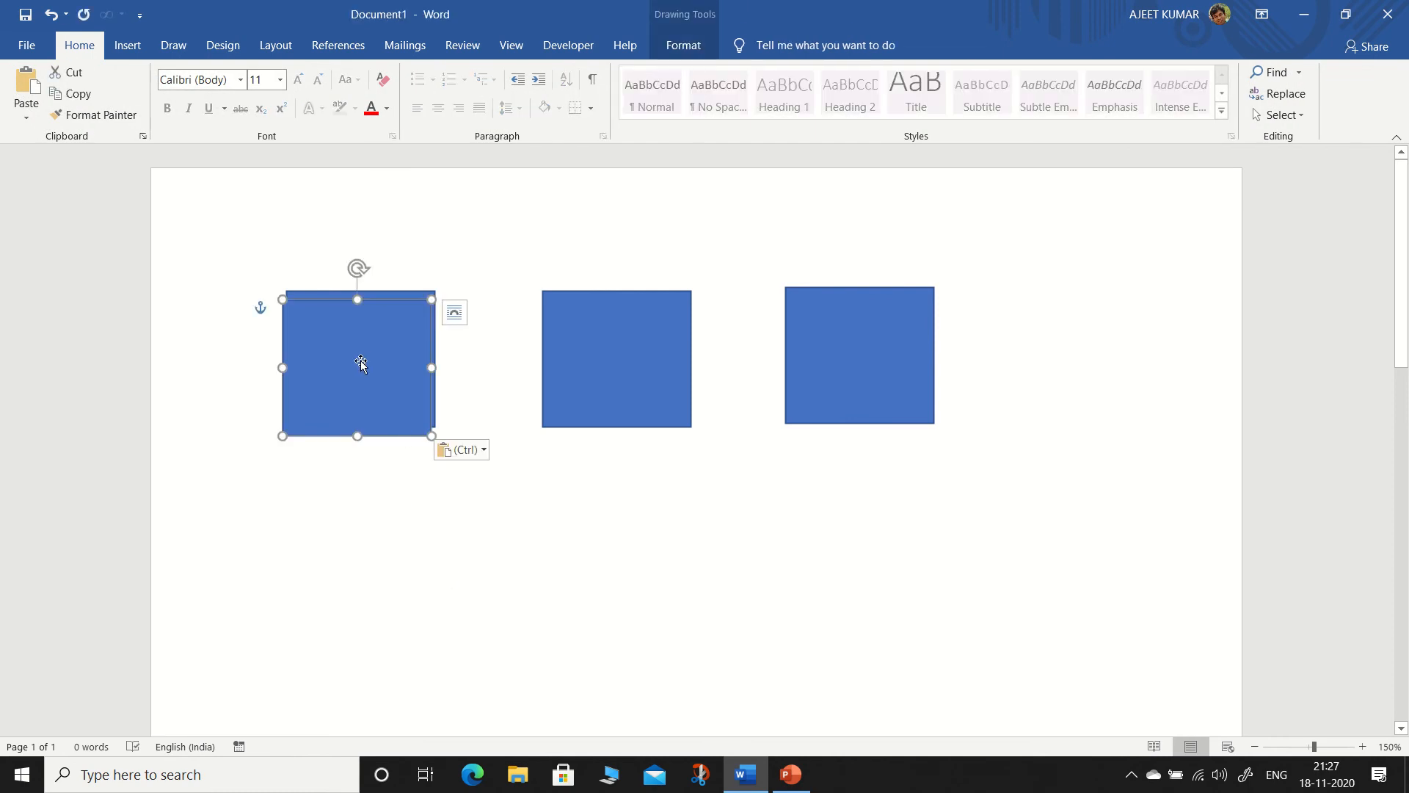
drag(360, 362, 362, 573)
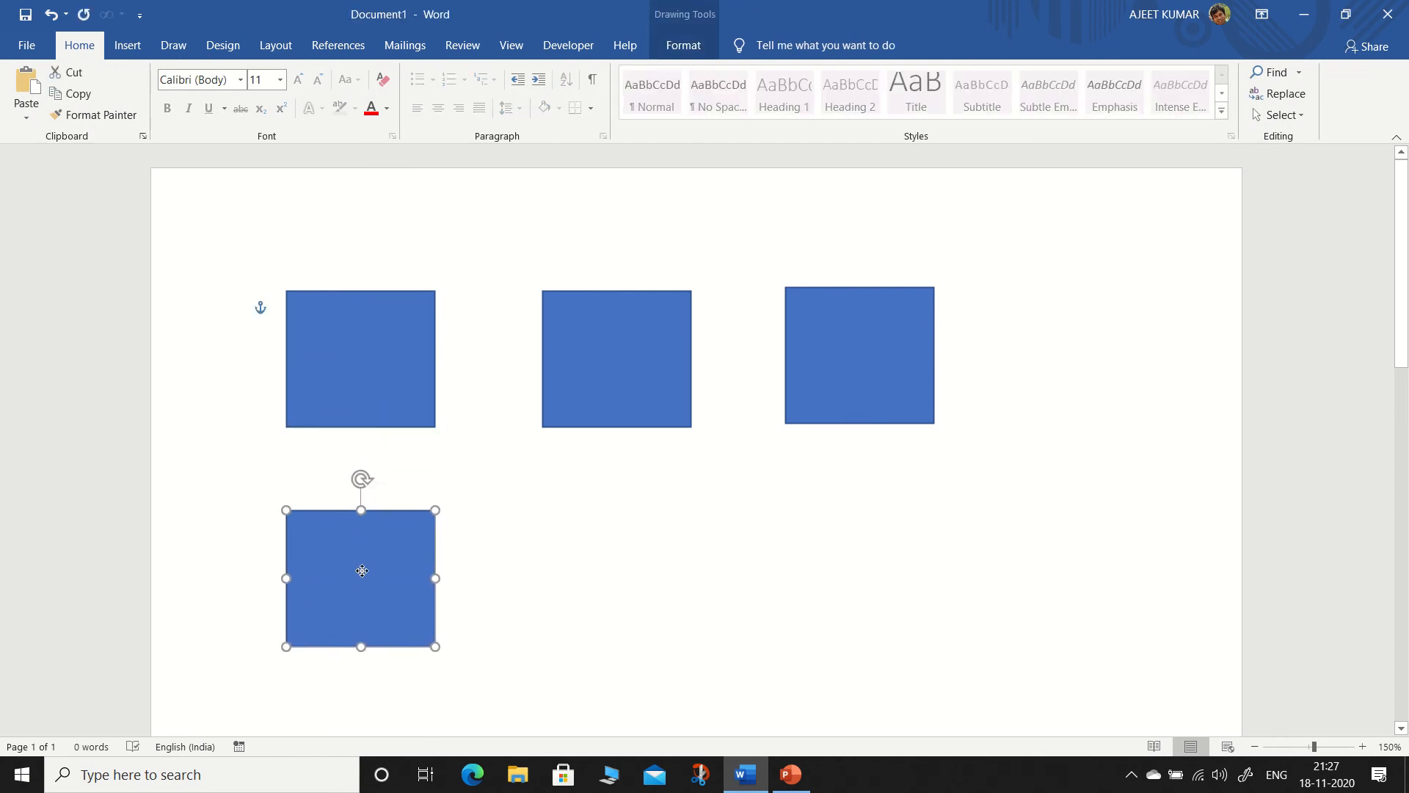
click(568, 596)
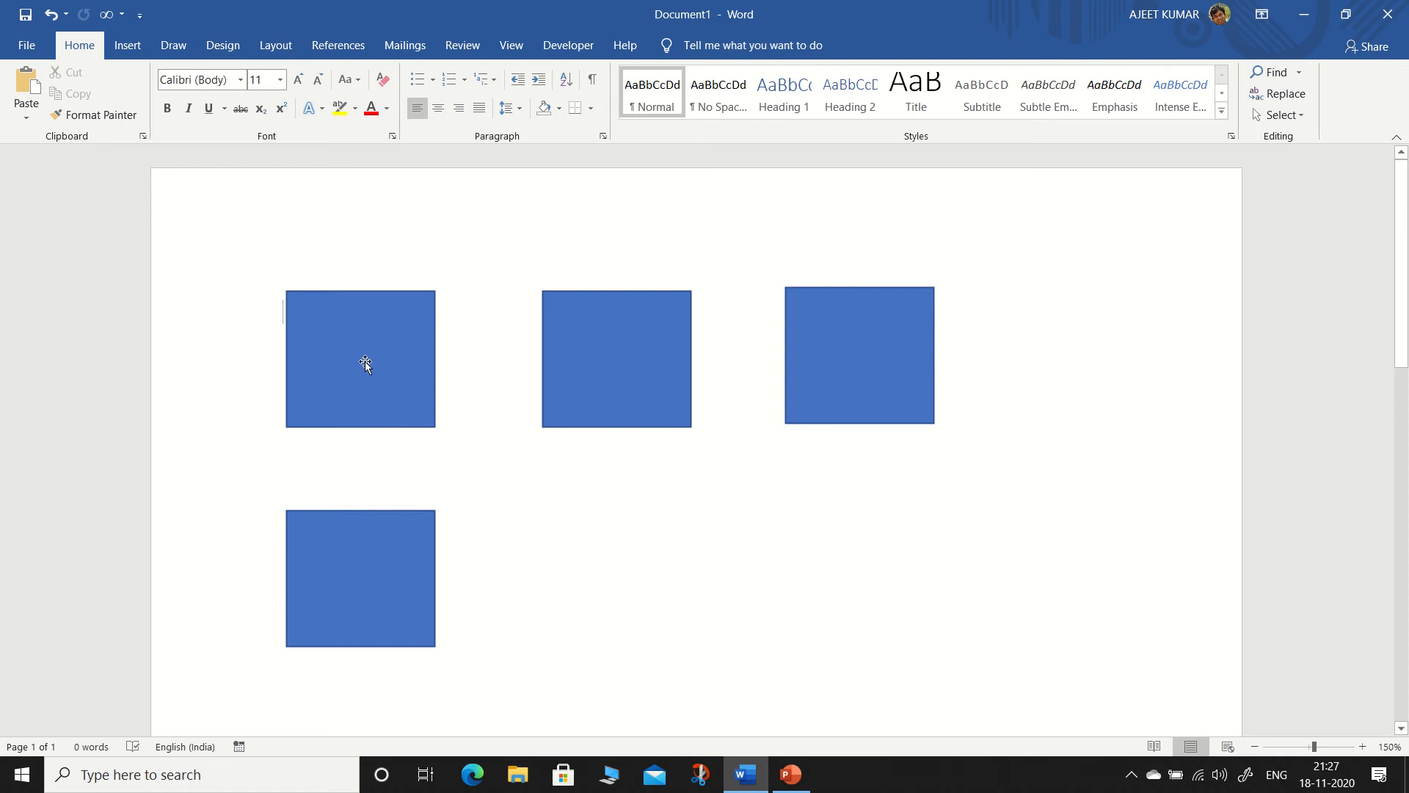
- Try the solid gold, light blue and black theme shape styles on the first rectangle
click(346, 359)
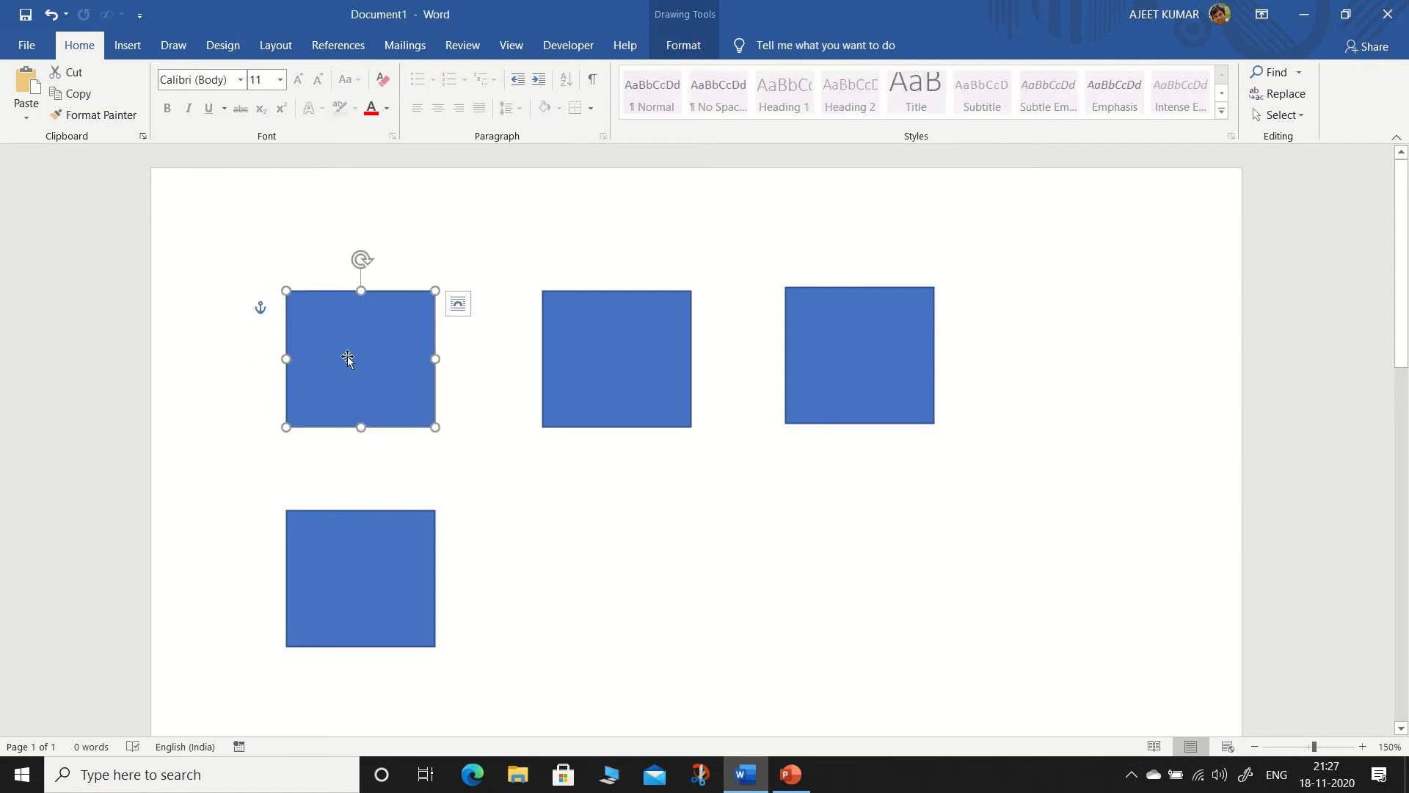
click(686, 49)
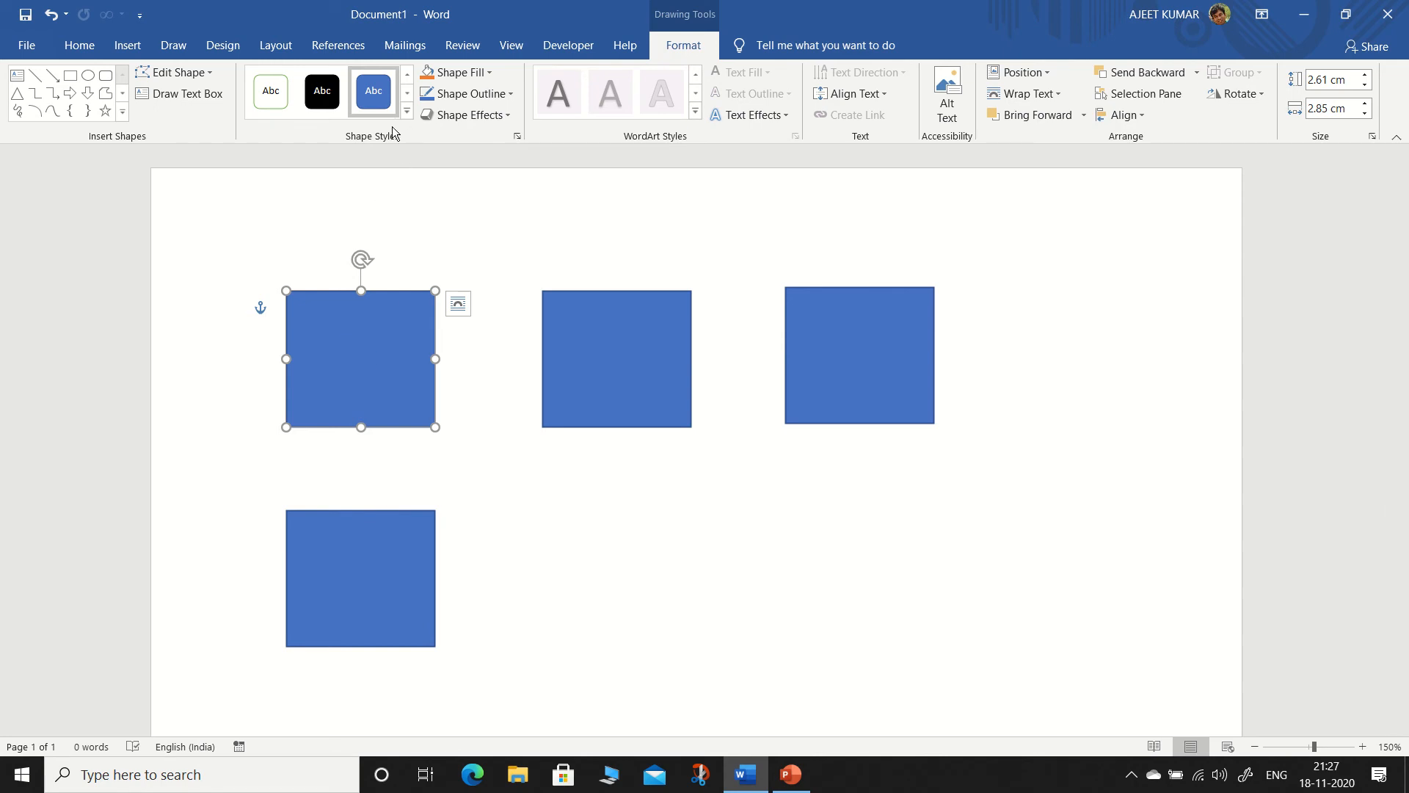
click(405, 112)
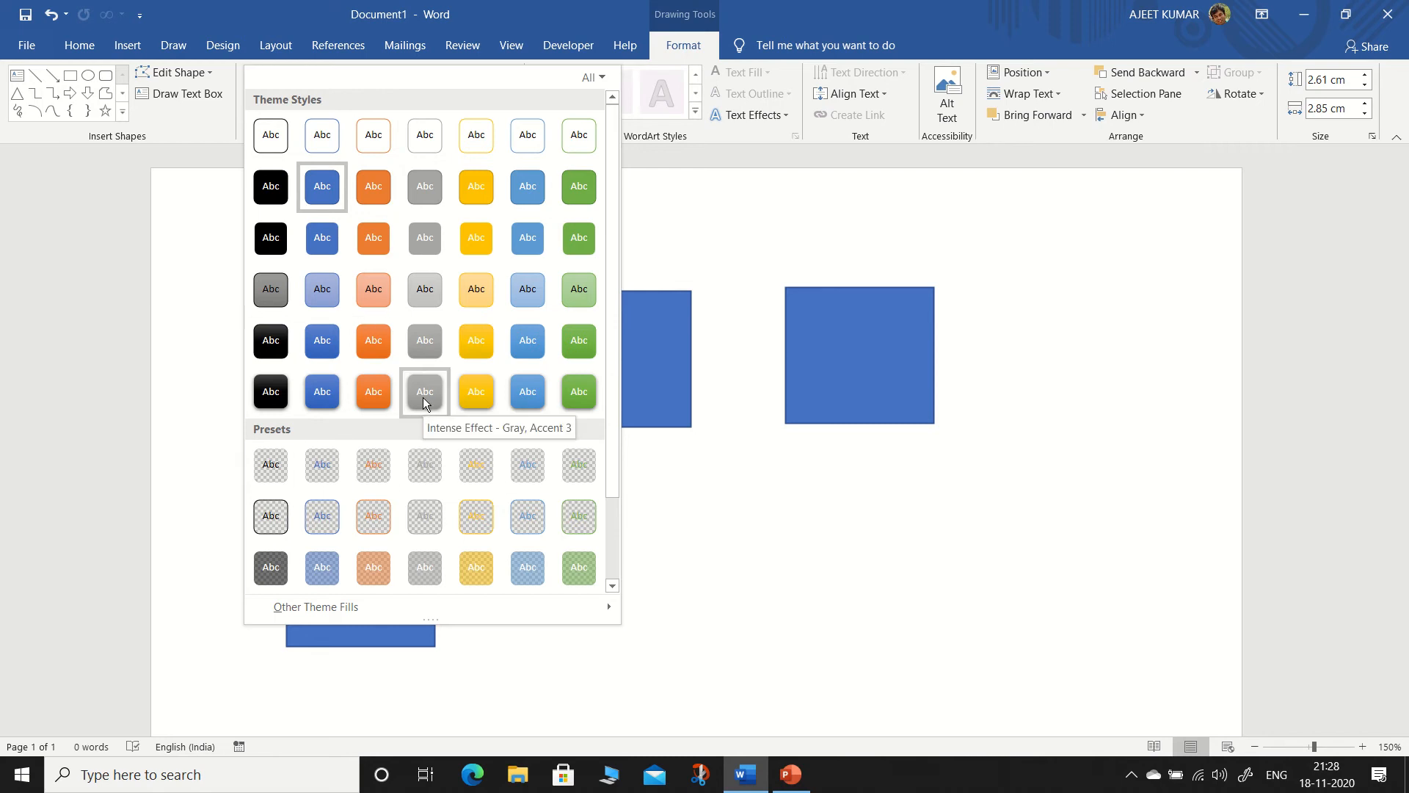
click(477, 193)
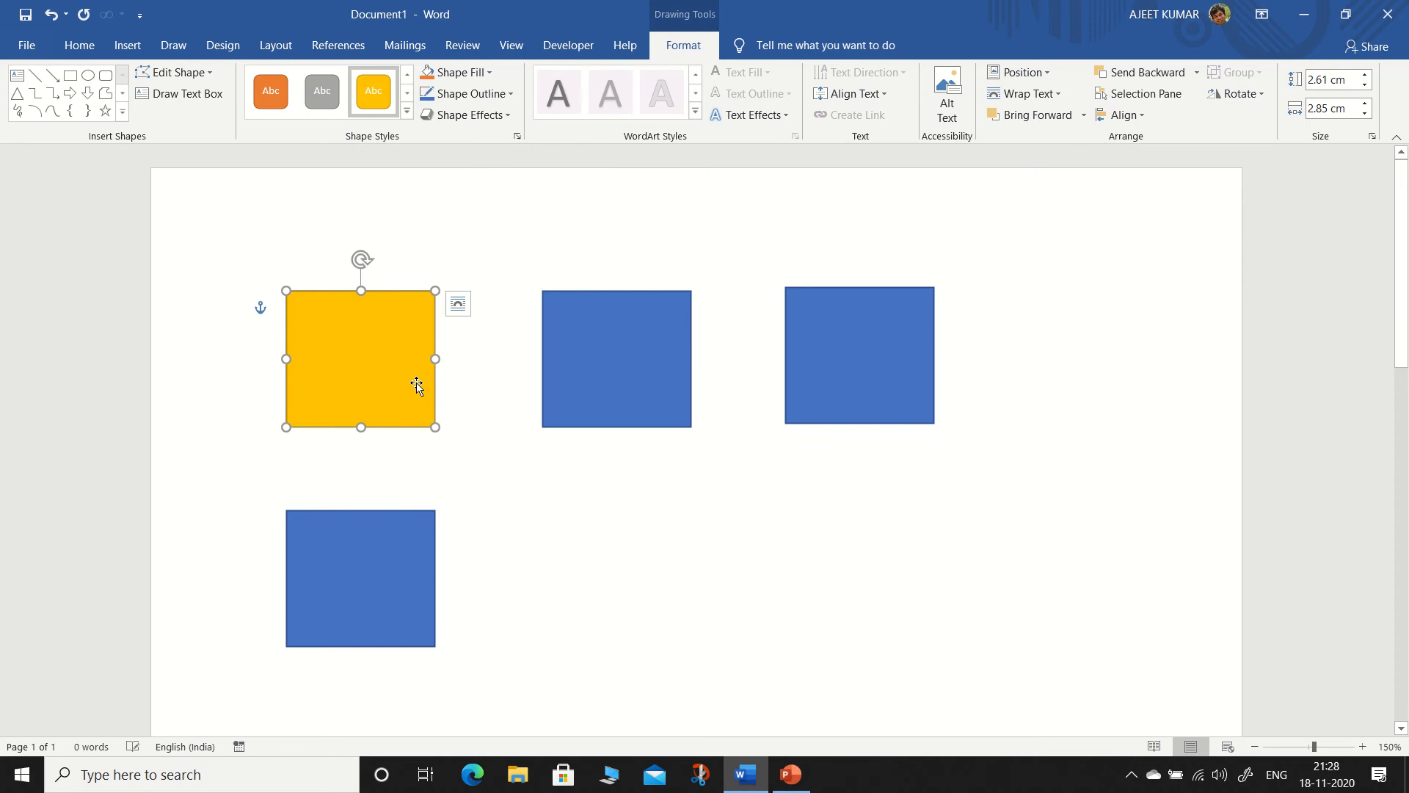
click(407, 112)
click(536, 190)
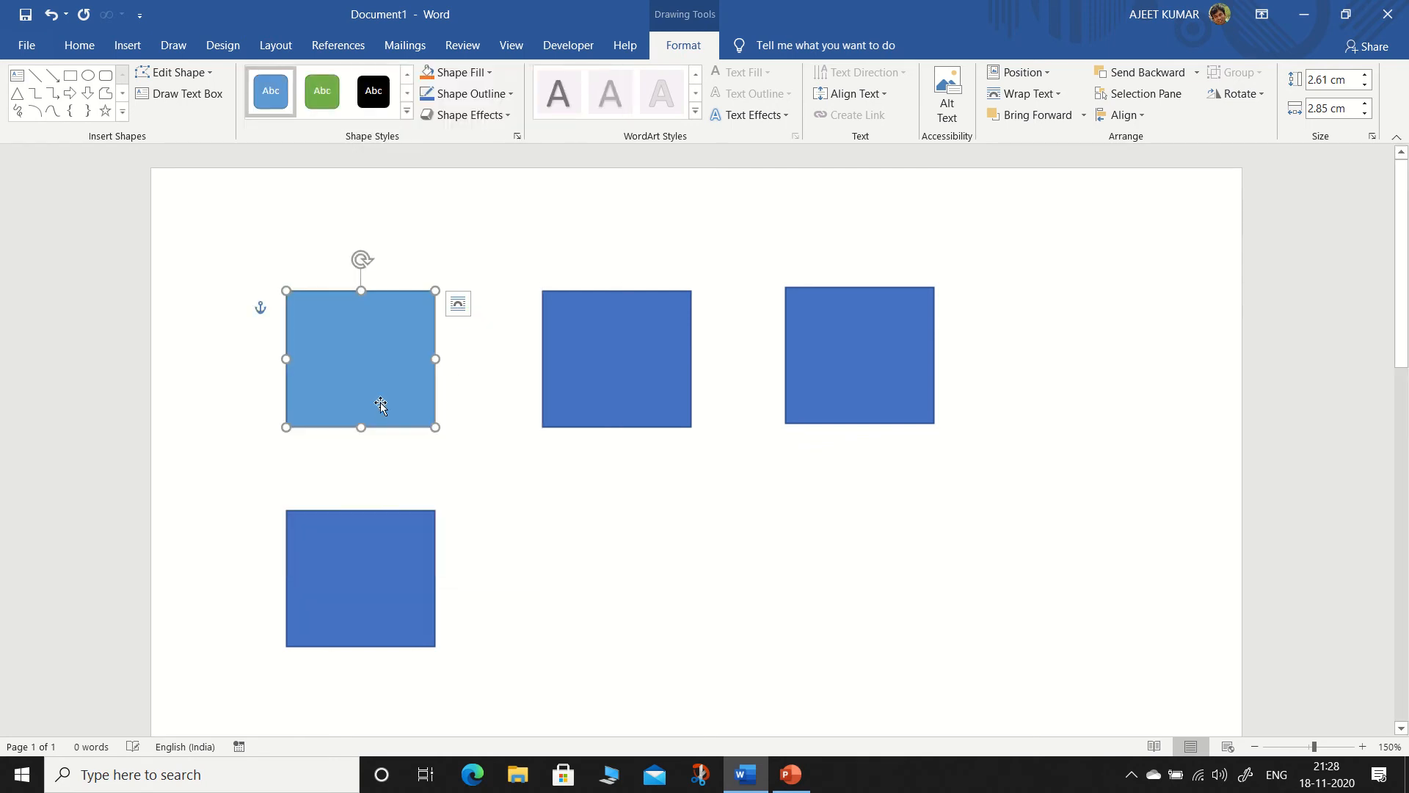
click(373, 91)
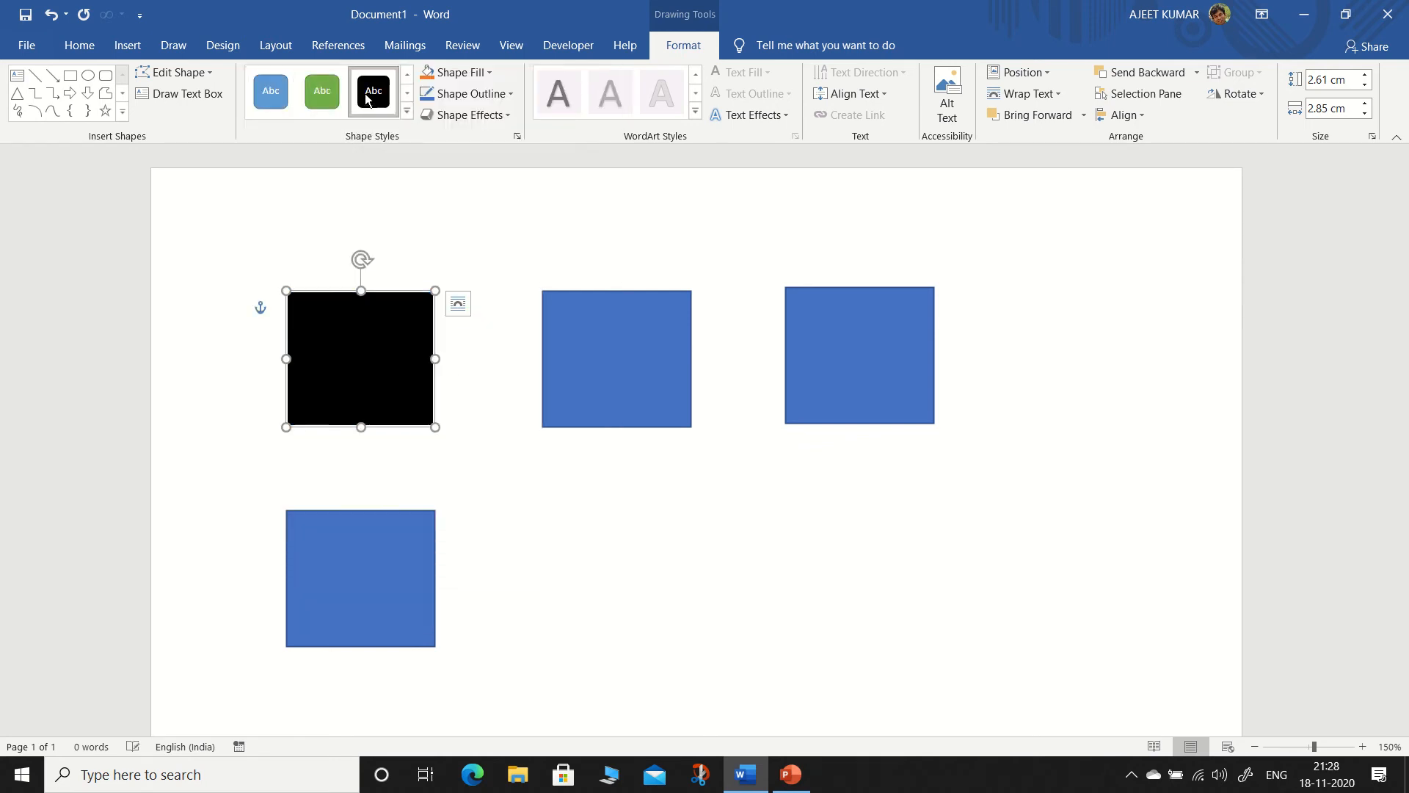
- Try a dark orange shape fill on the first rectangle, and set it to No Fill
click(486, 73)
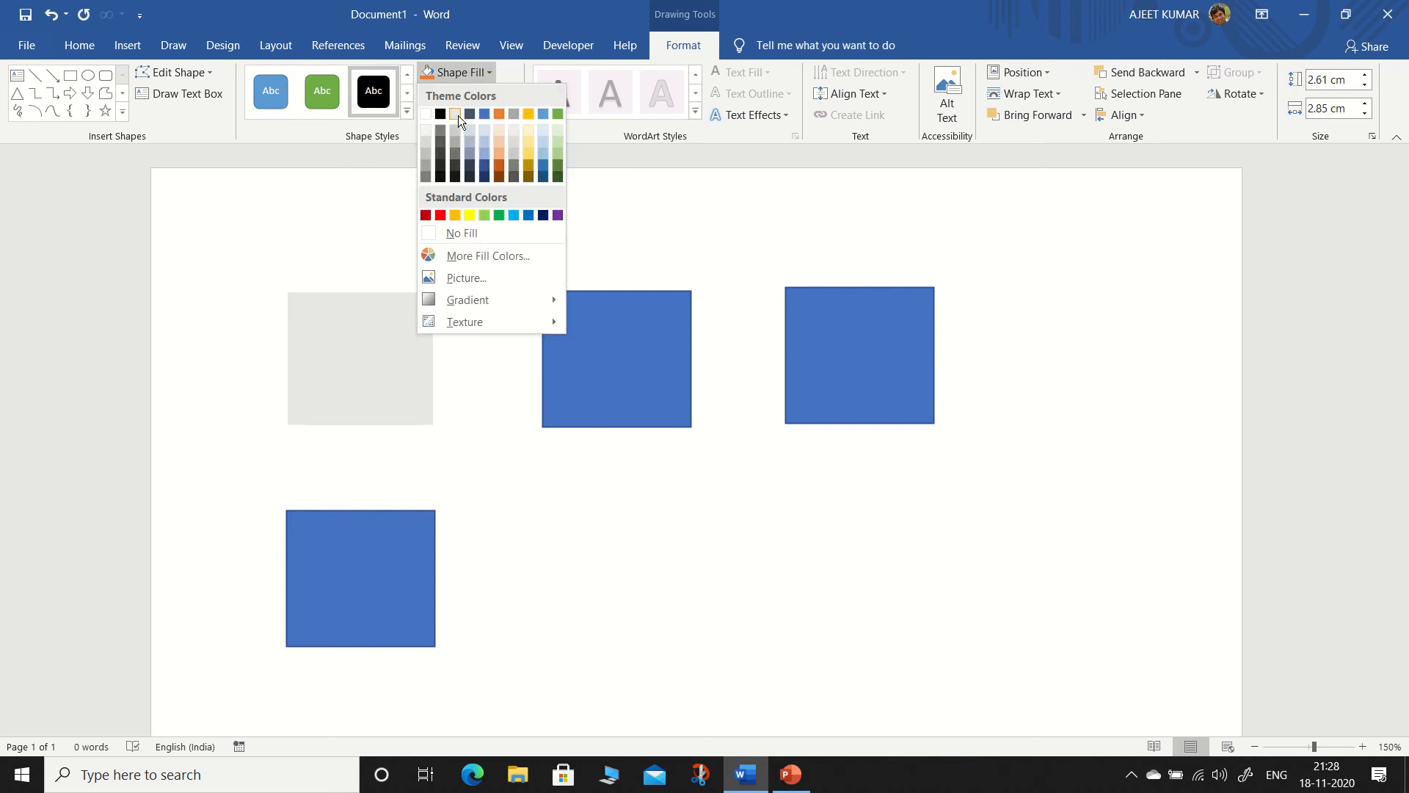
click(498, 162)
click(464, 73)
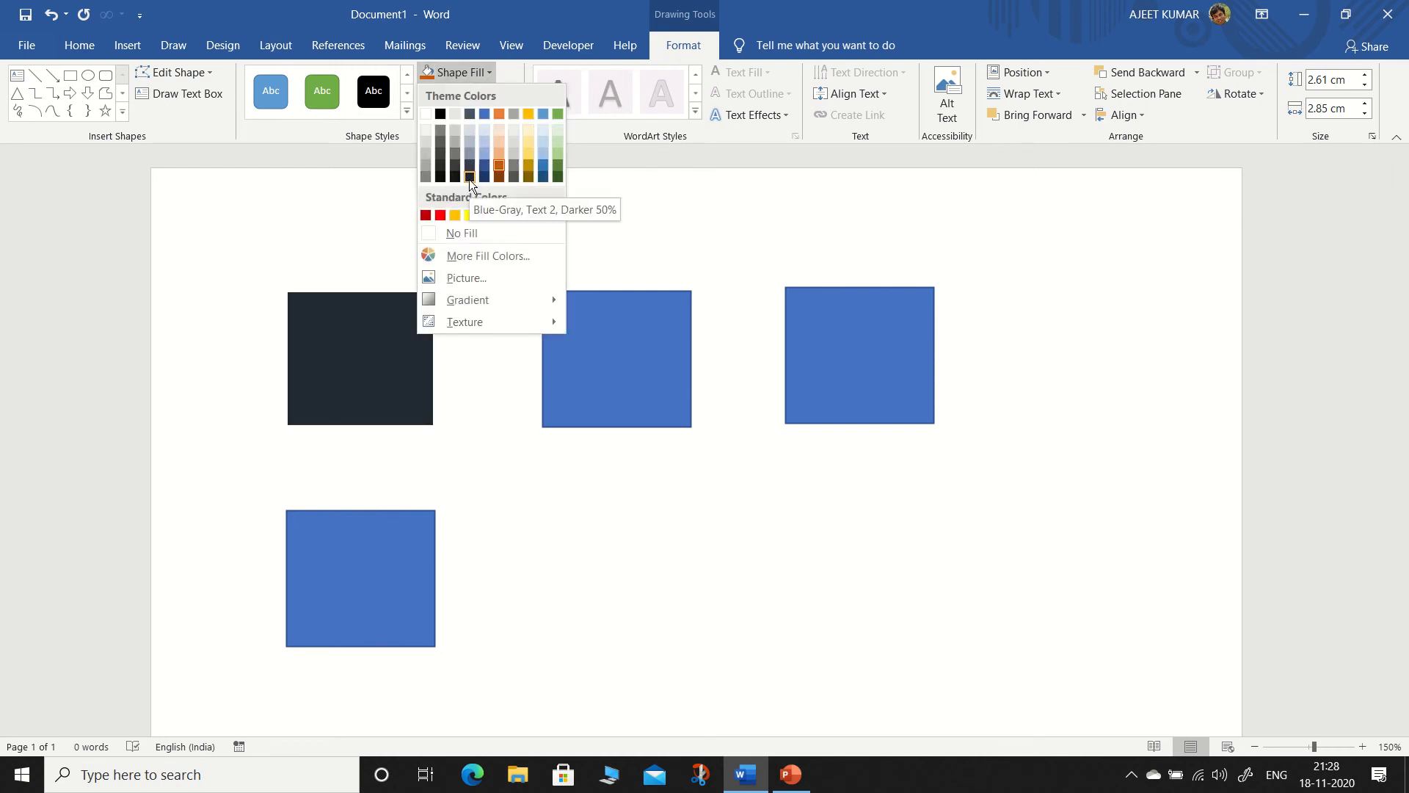
click(470, 235)
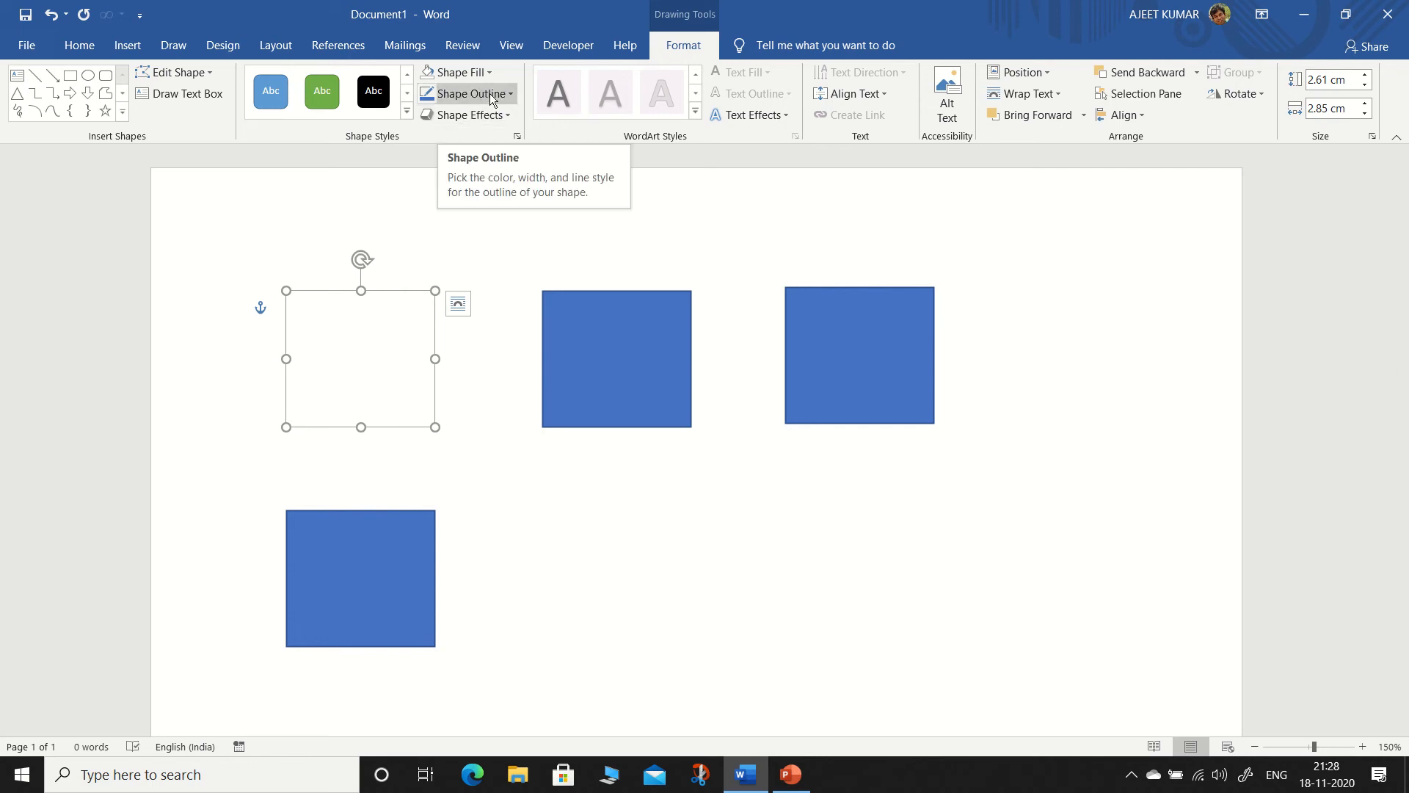
click(576, 575)
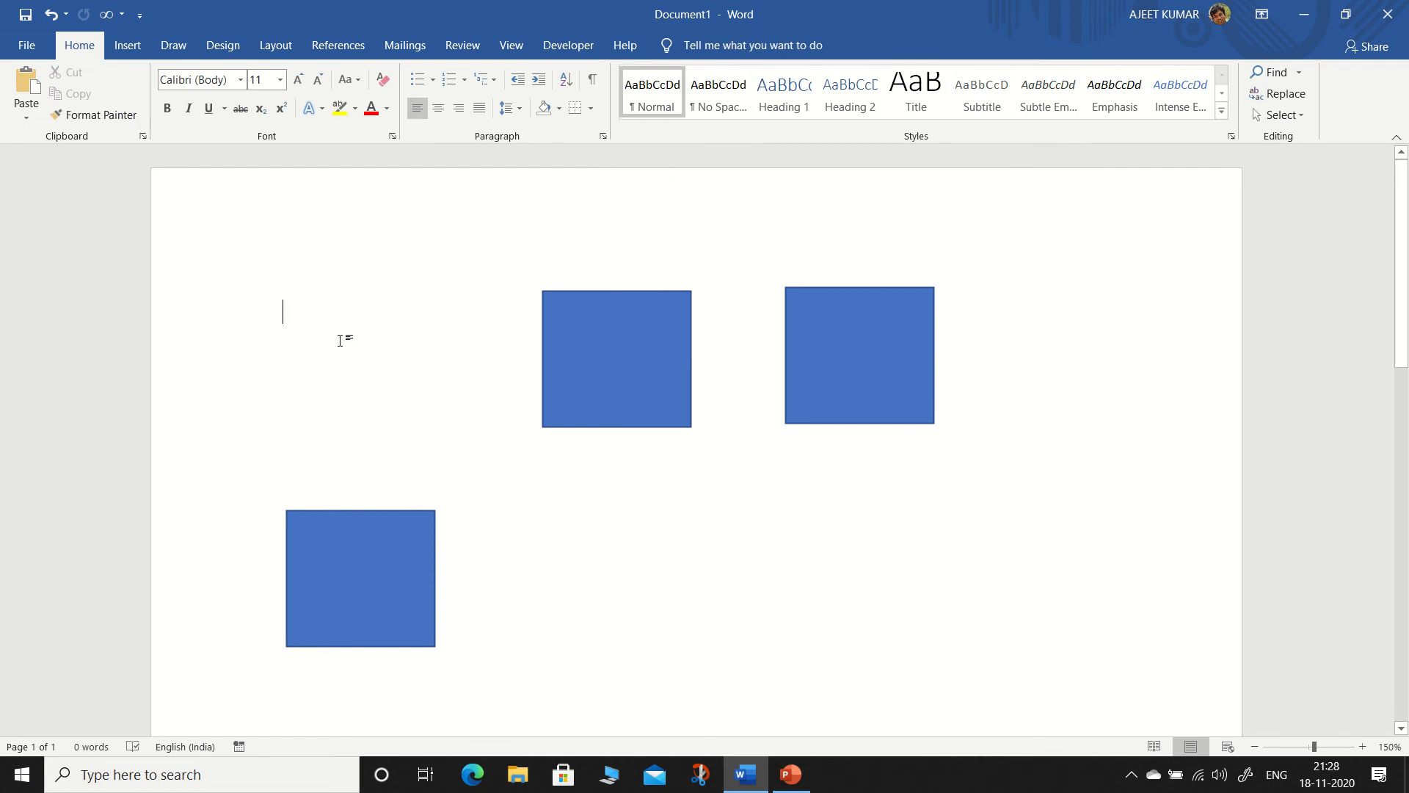
- Set the outline colour of the unfilled first rectangle to black
click(384, 297)
click(681, 44)
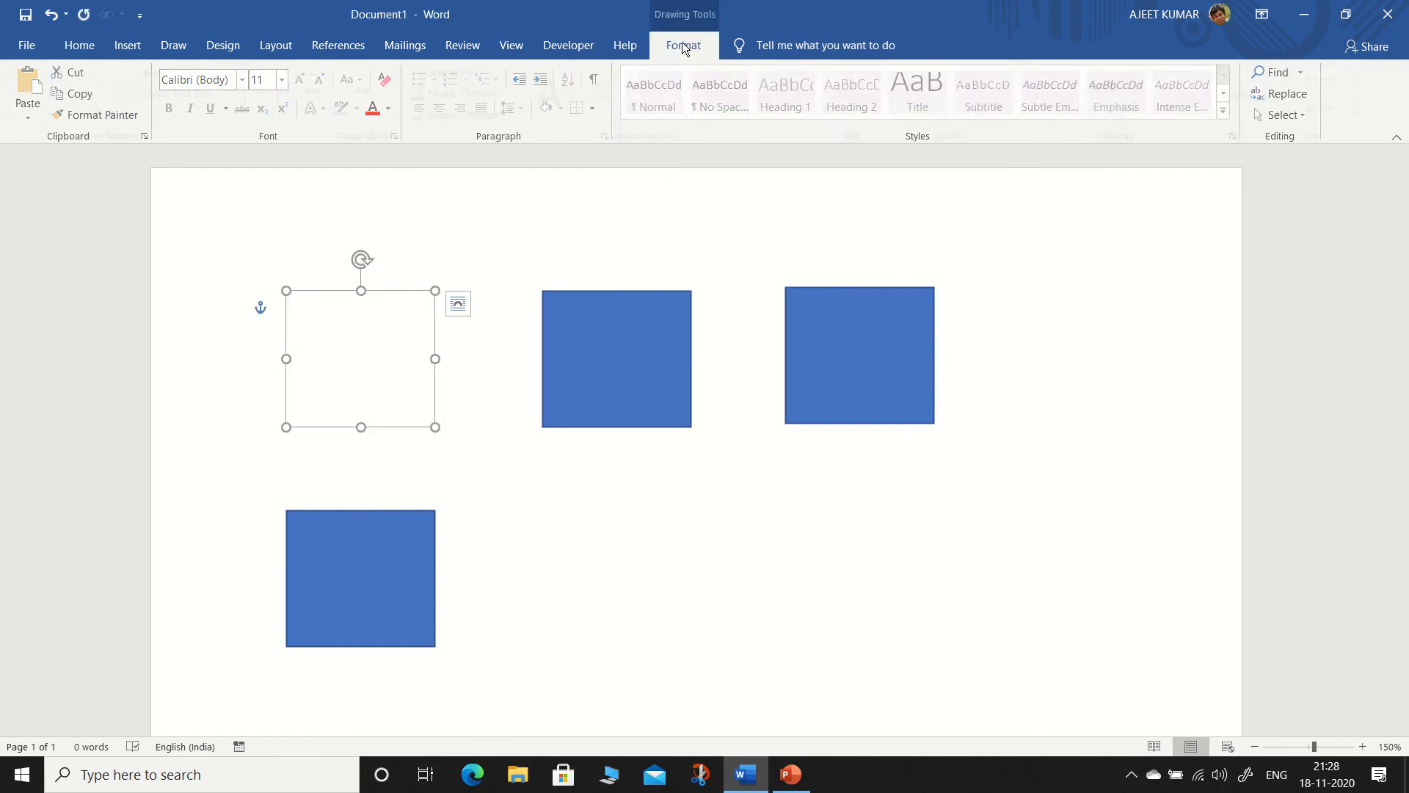
click(484, 77)
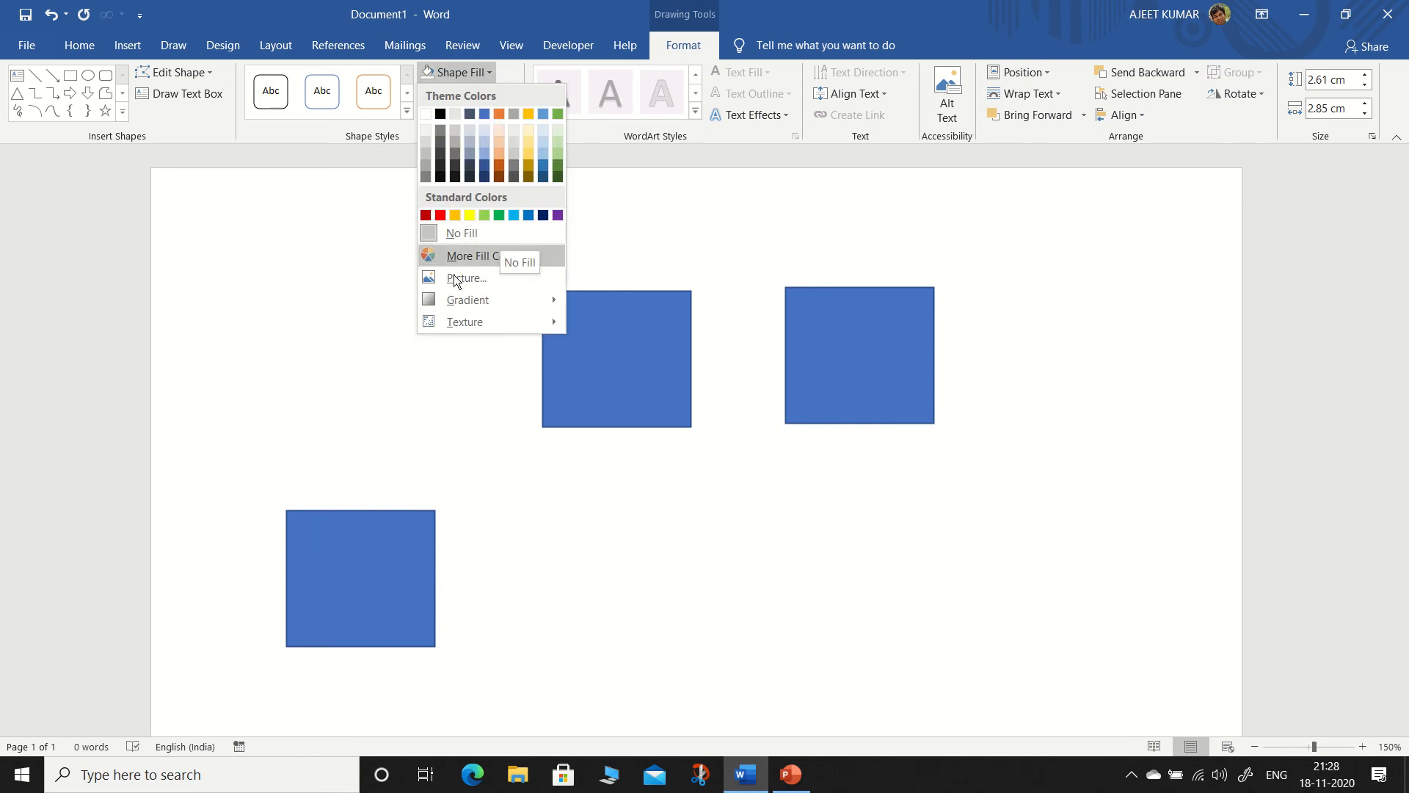
click(491, 68)
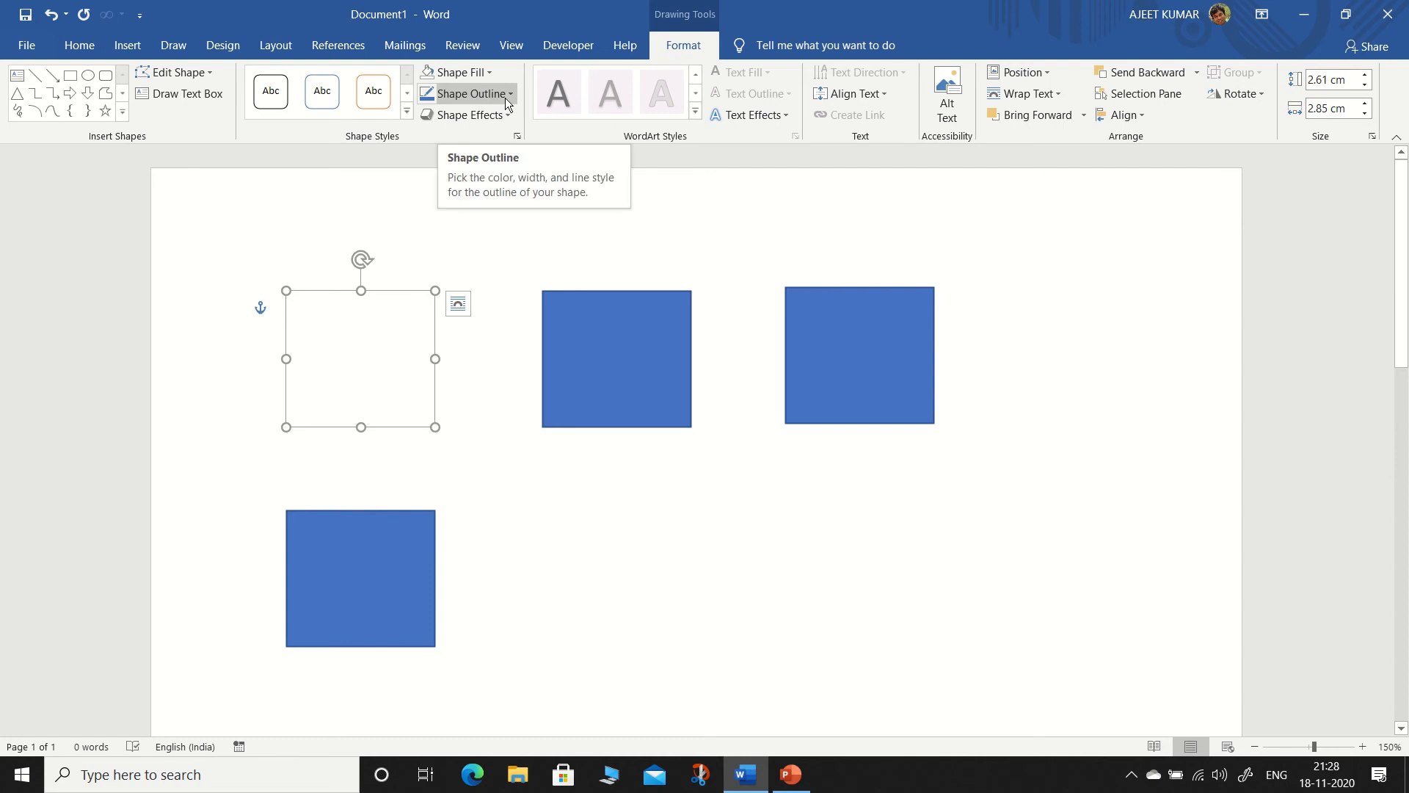
click(507, 95)
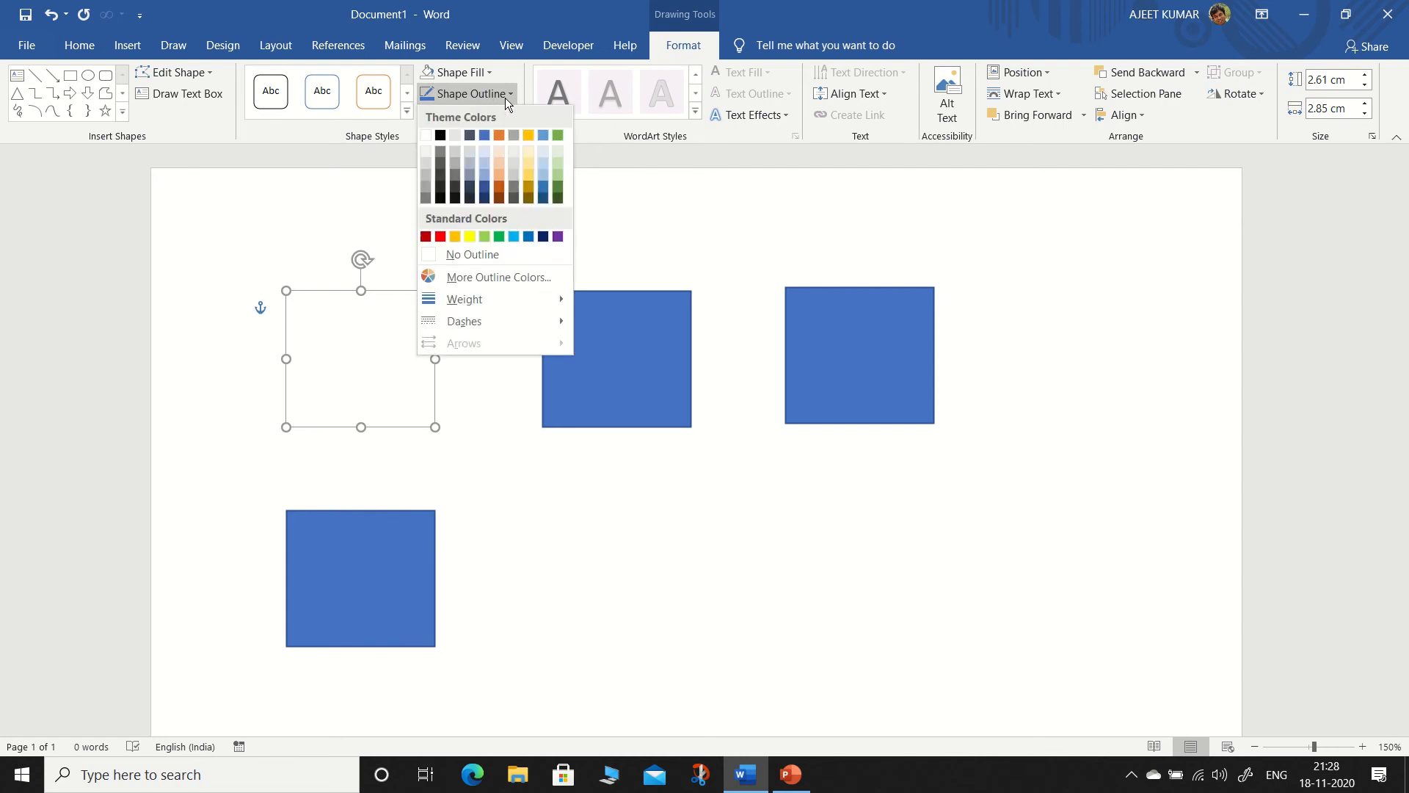
click(440, 136)
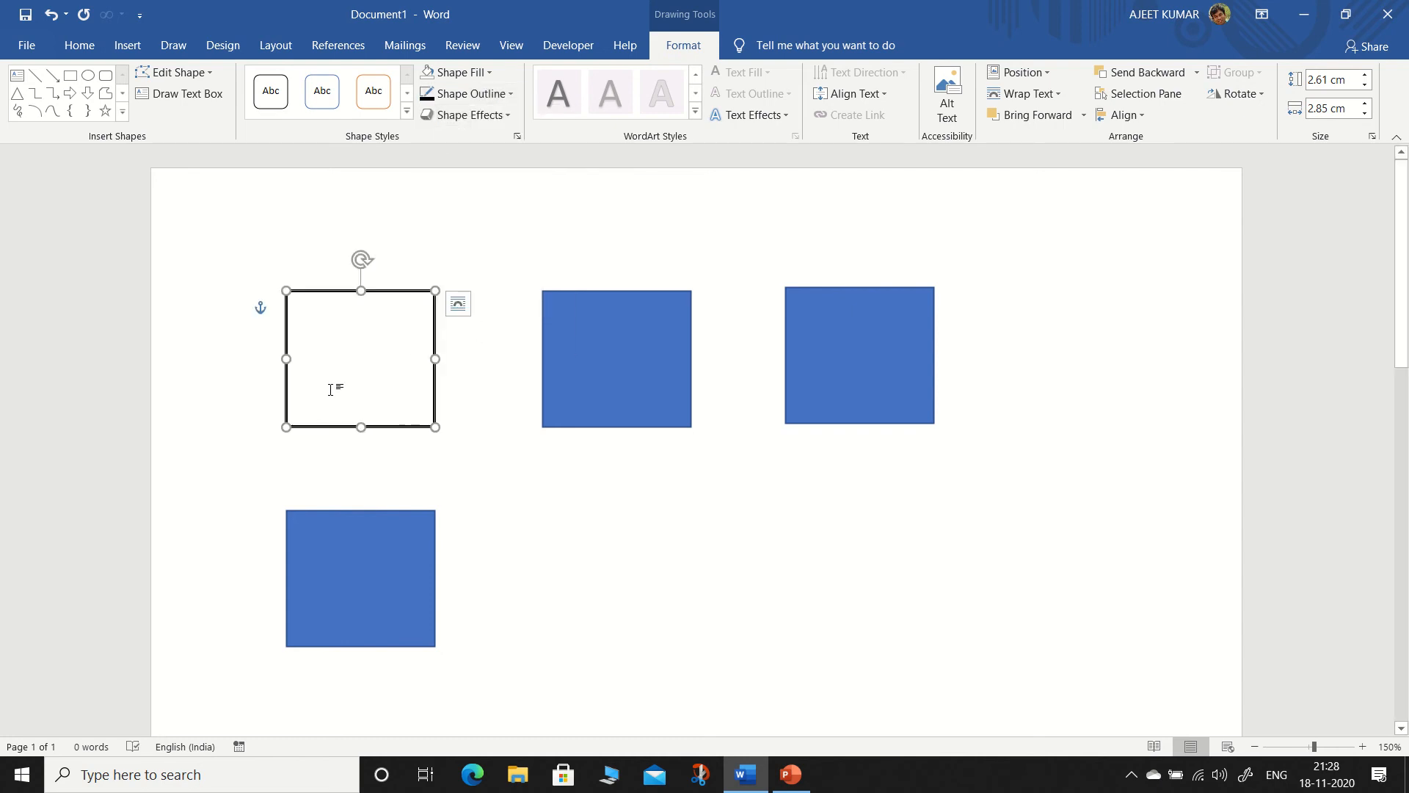
- Set the first rectangle's outline weight to ½ pt and deselect it to view the border
click(491, 94)
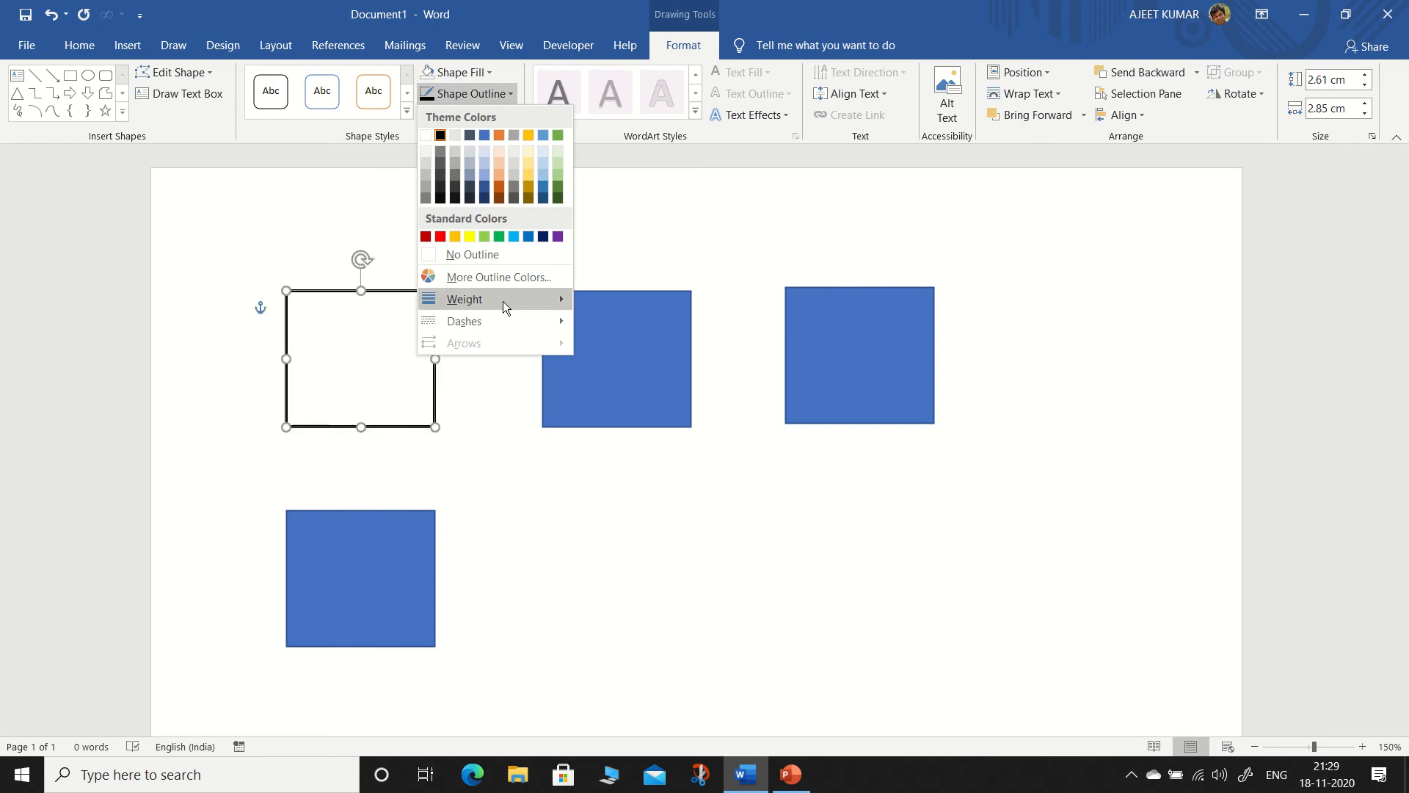
mouse_move(504, 301)
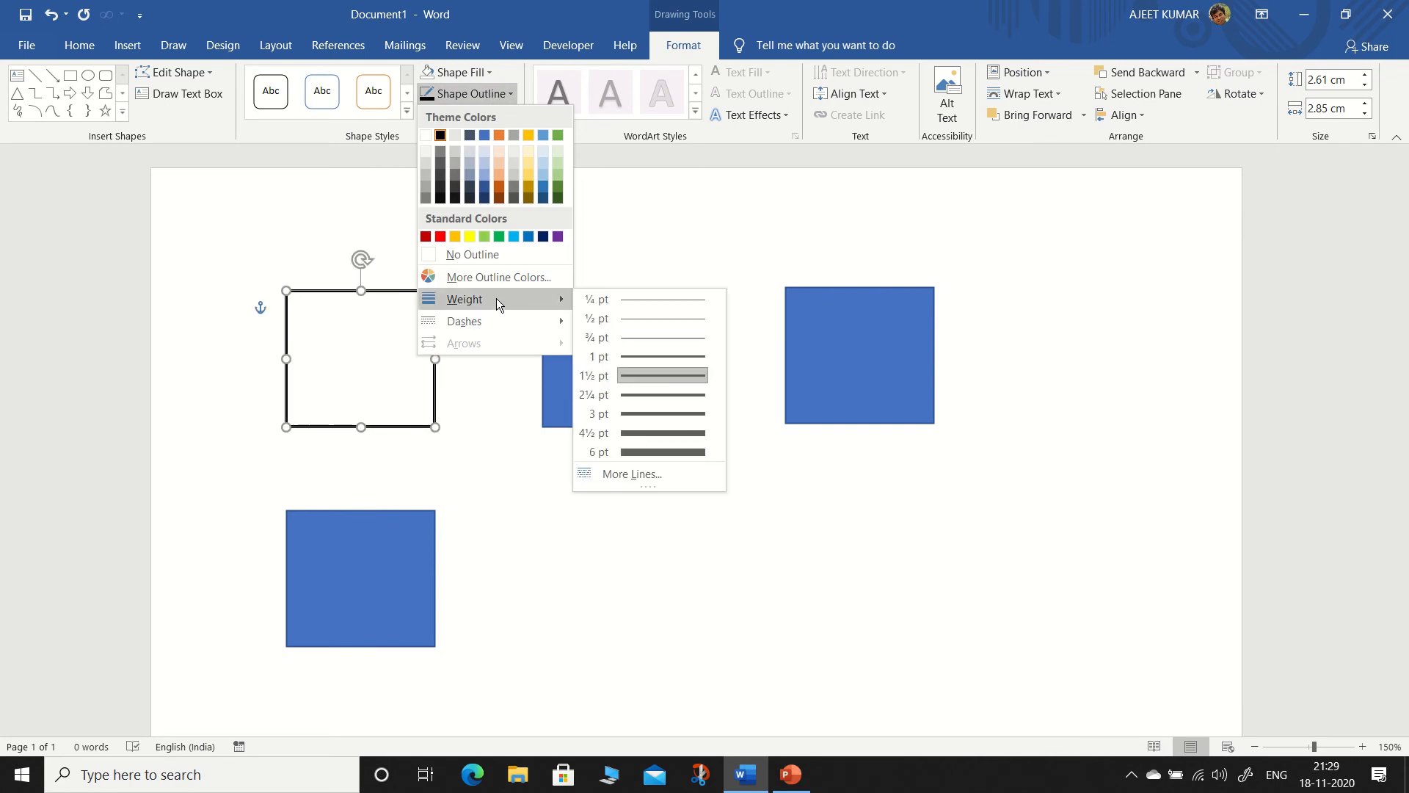
click(650, 319)
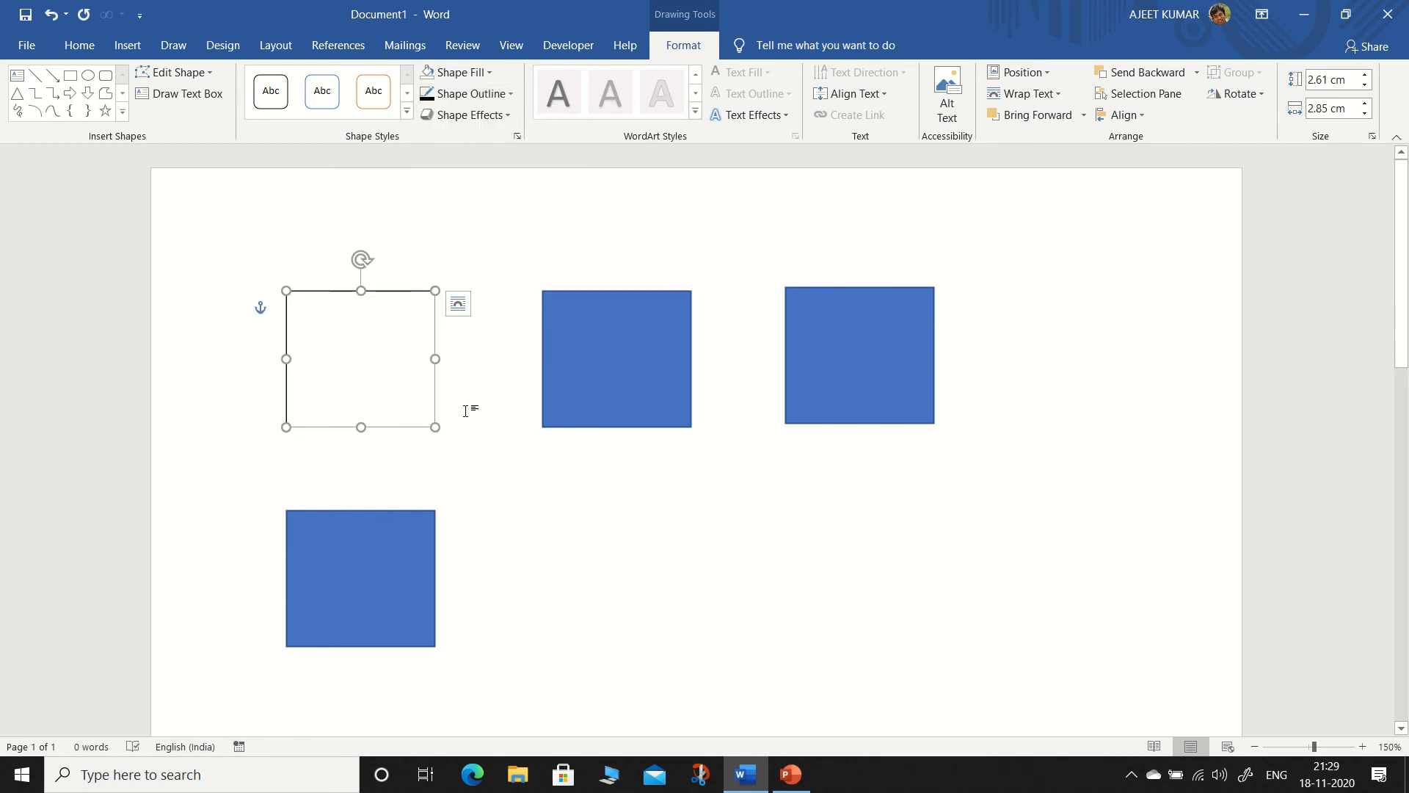
click(498, 472)
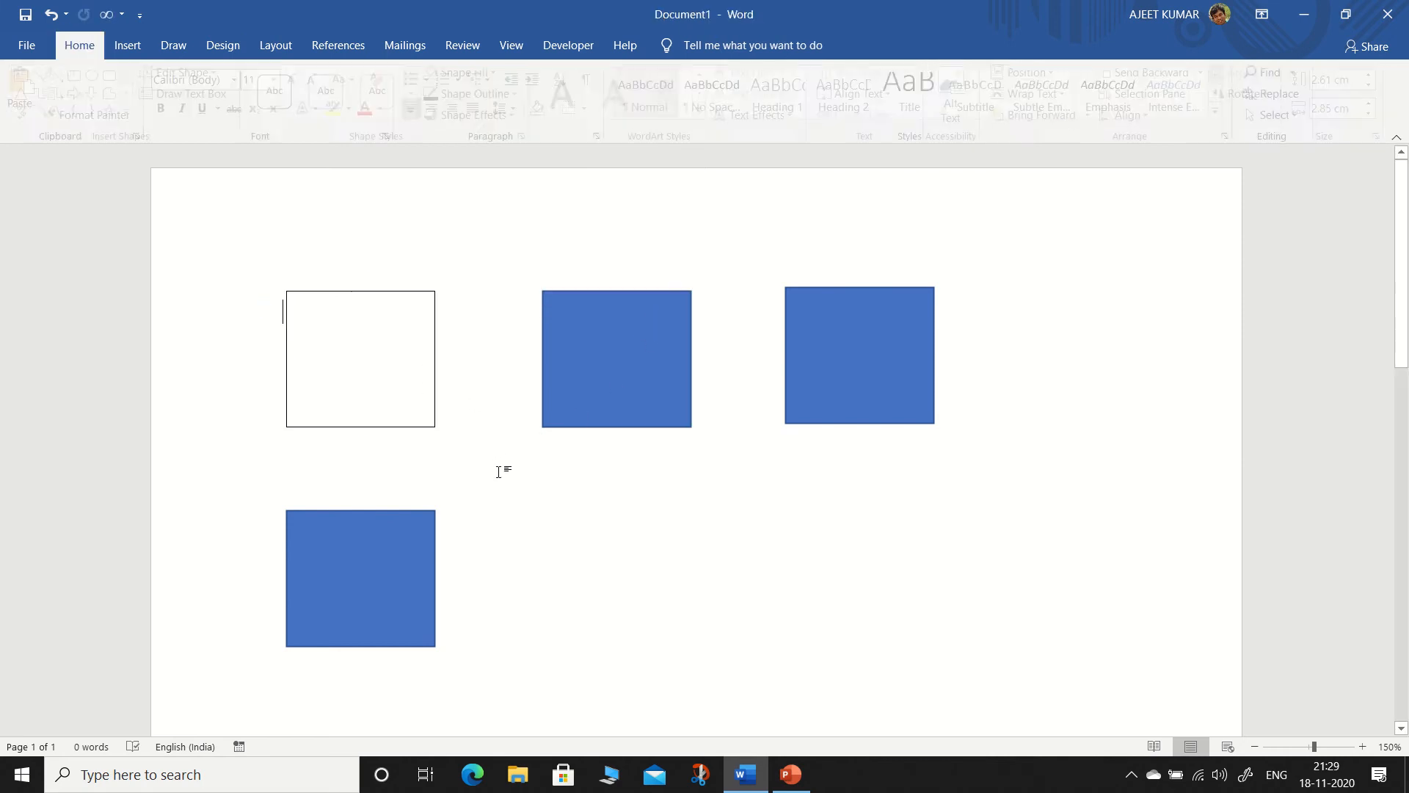
click(435, 400)
click(494, 463)
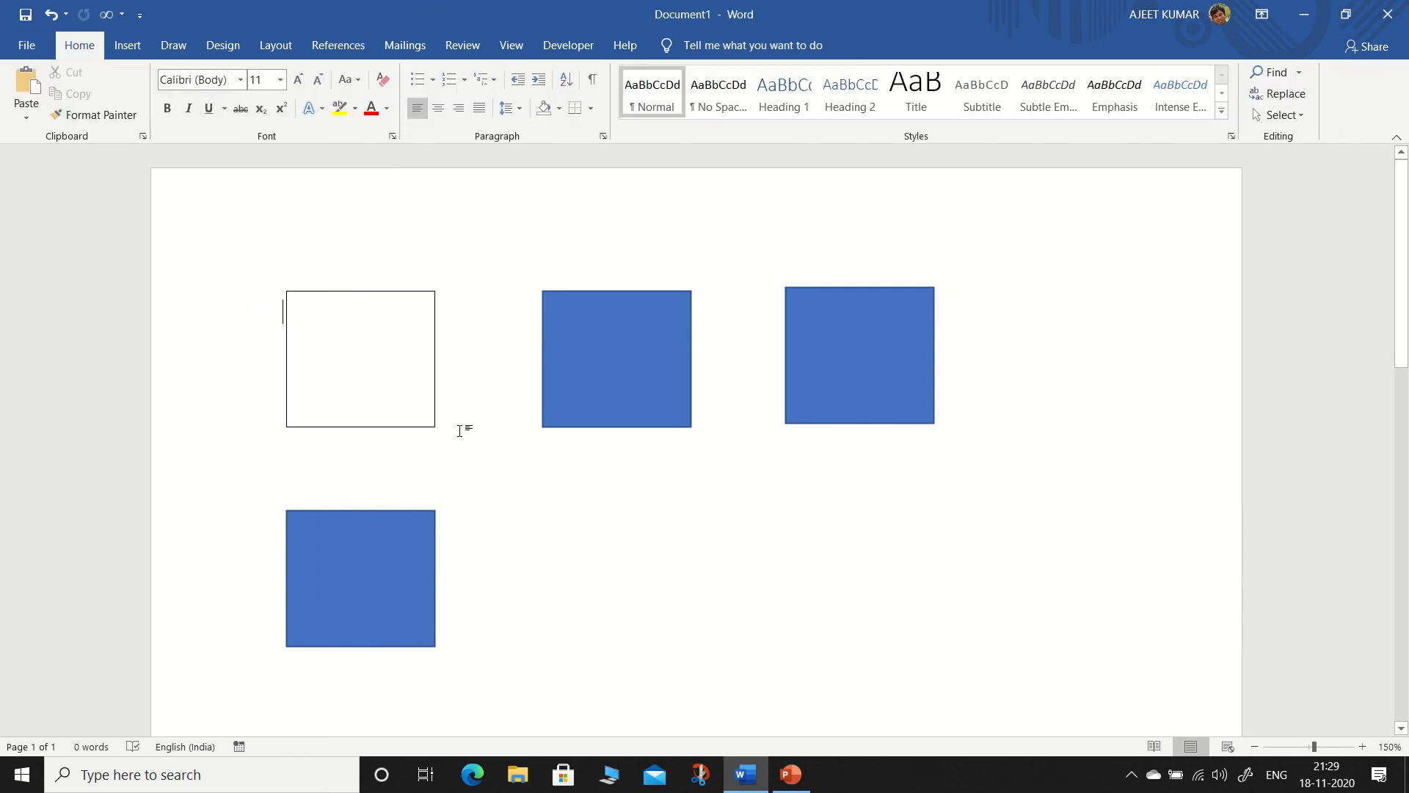
- Set the first rectangle's outline weight to 3 pt
click(433, 396)
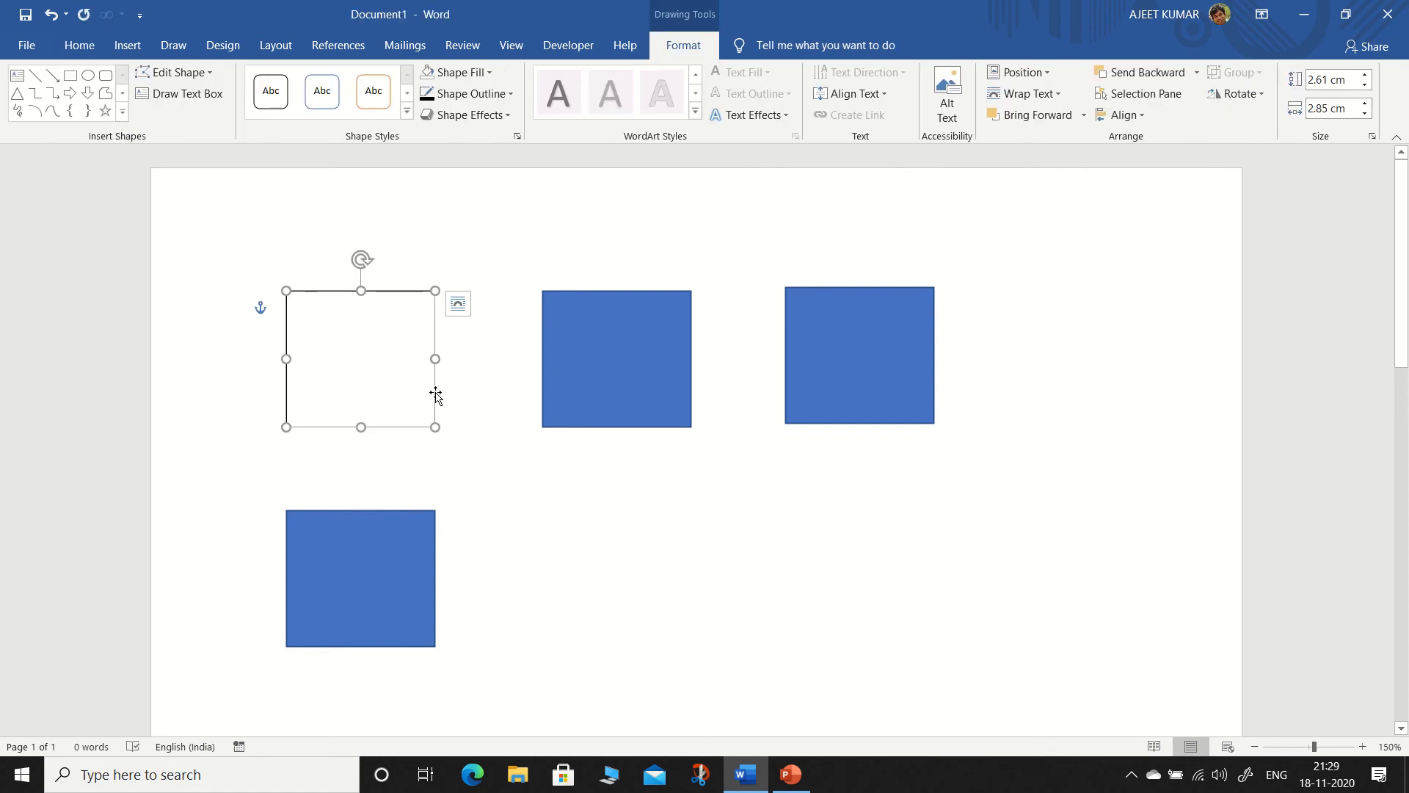
click(493, 94)
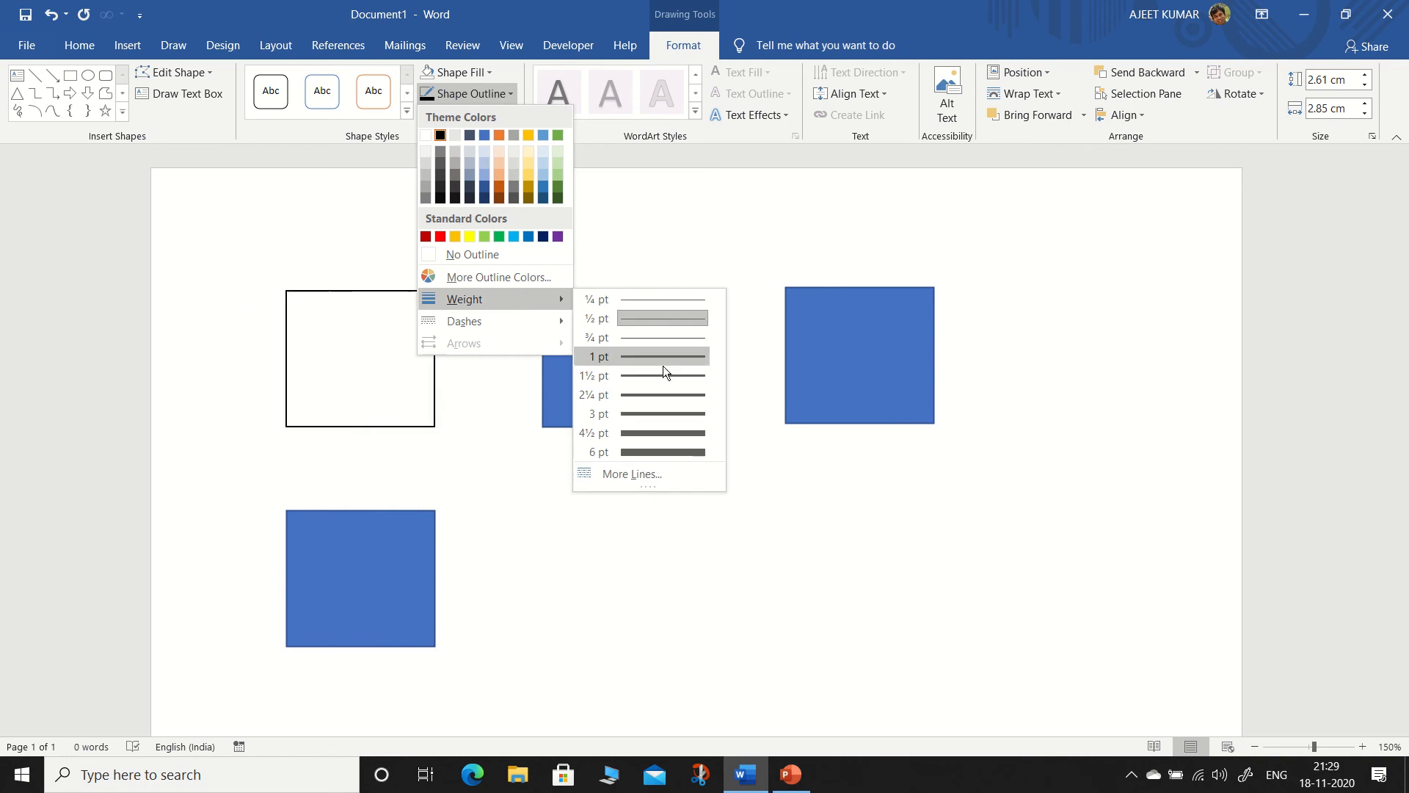
click(640, 411)
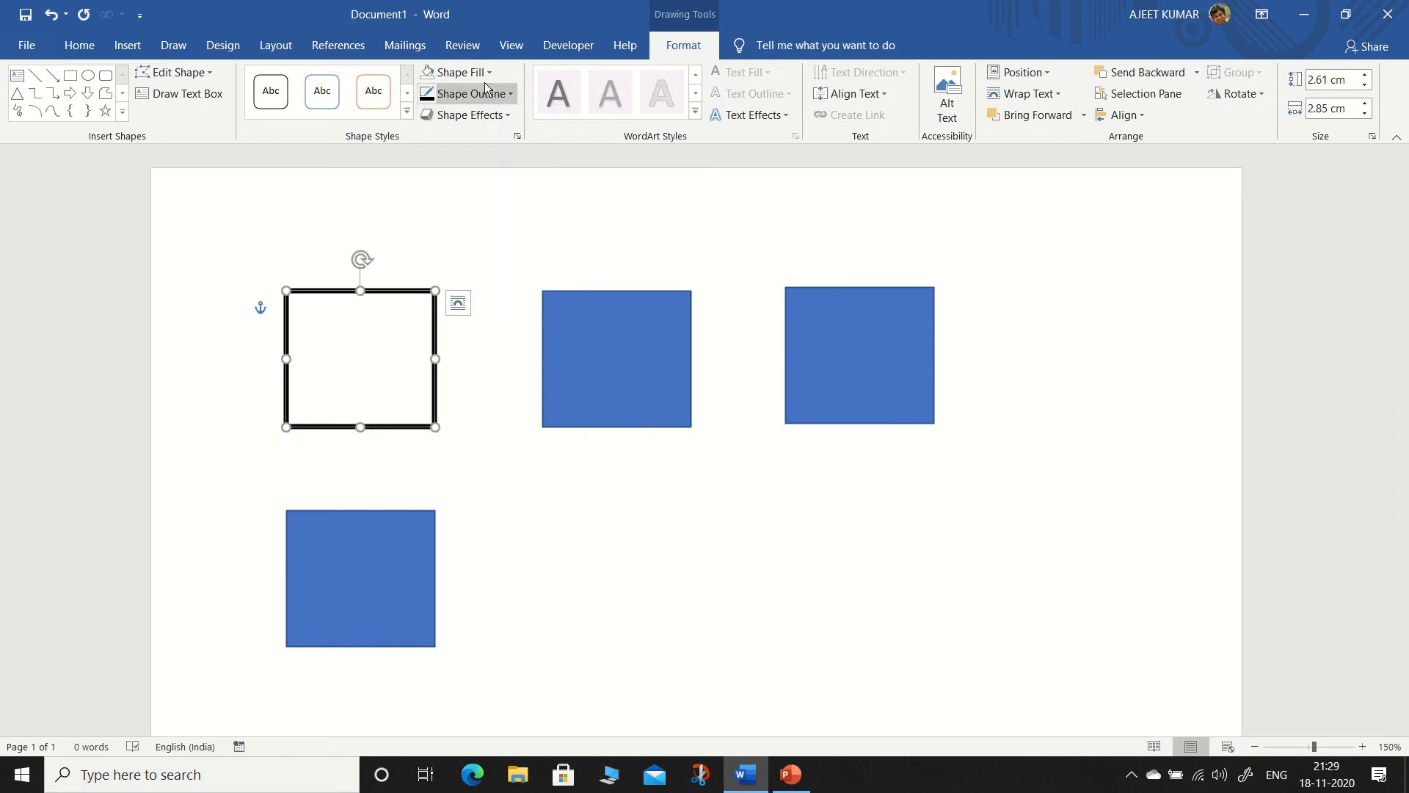
- Try a dashed outline on the first rectangle and return it to a solid line
click(487, 95)
mouse_move(518, 328)
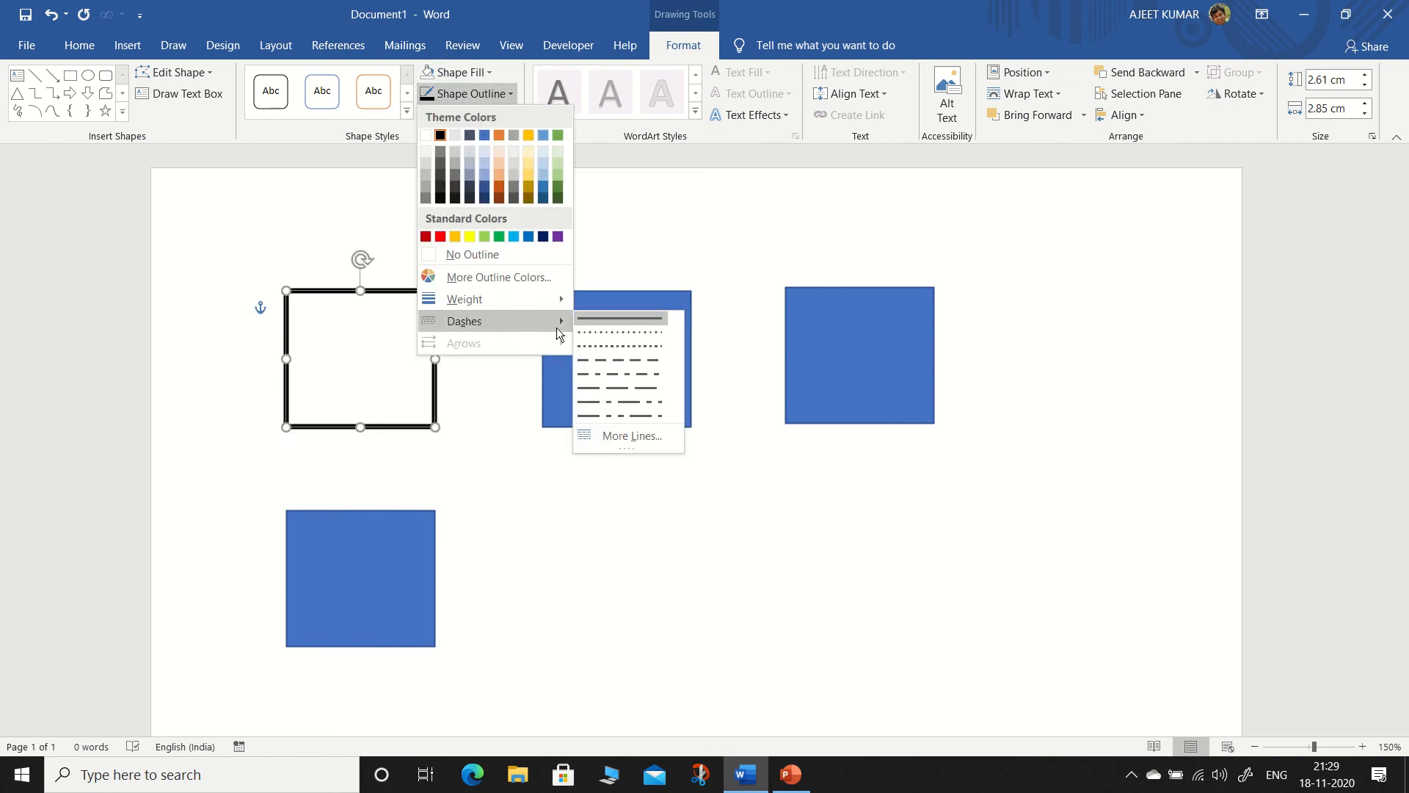
click(602, 359)
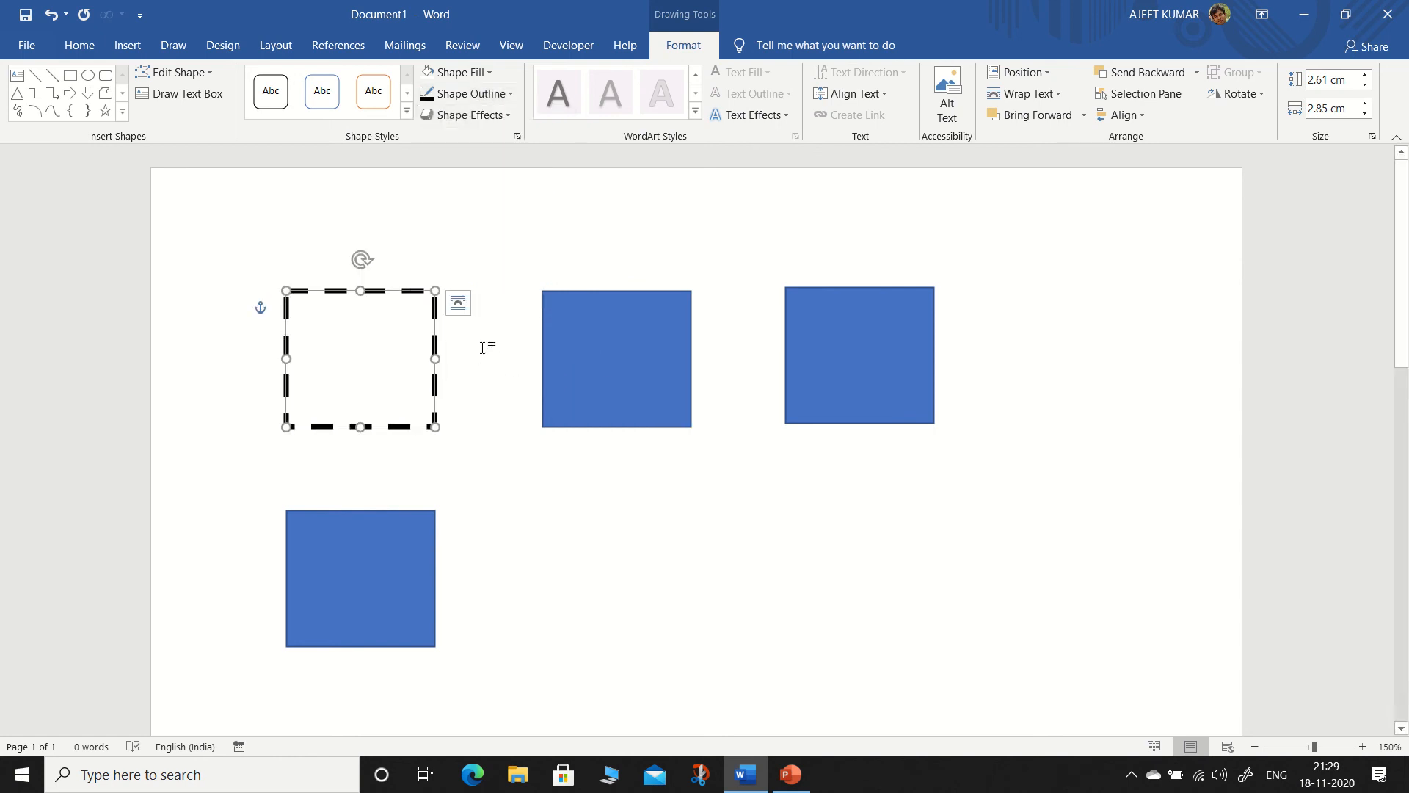
click(483, 99)
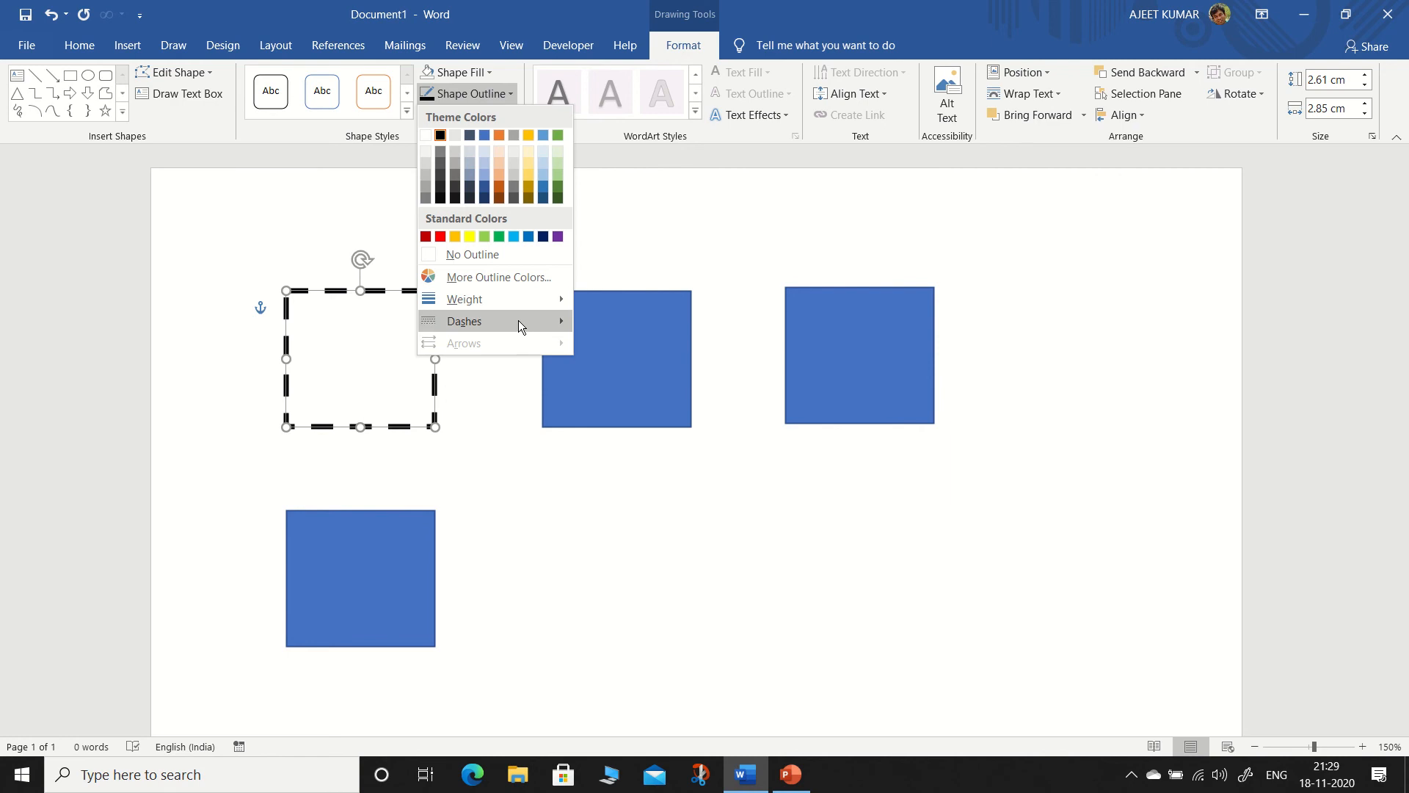
click(599, 322)
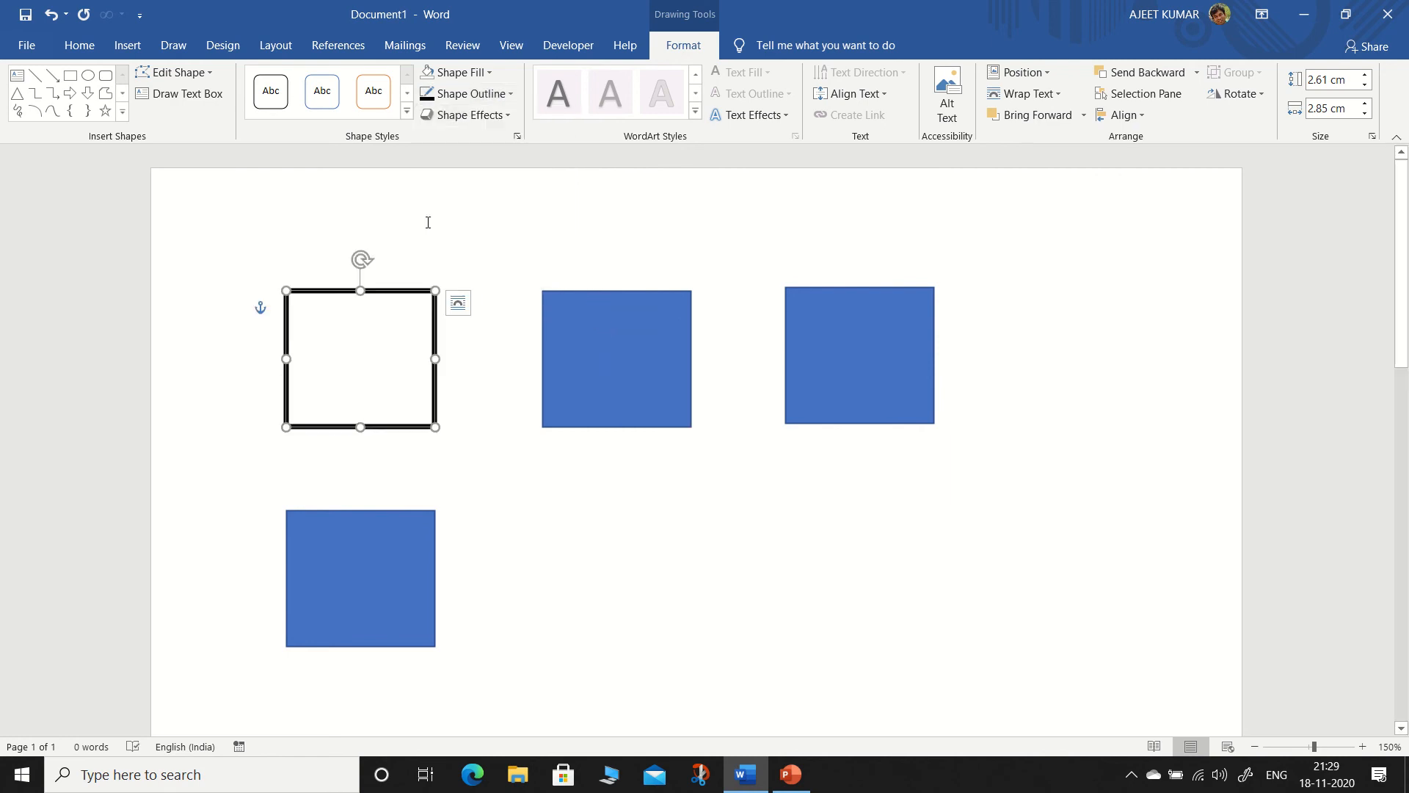
- Apply the orange glow from the third row of glow variations to the first rectangle
click(483, 117)
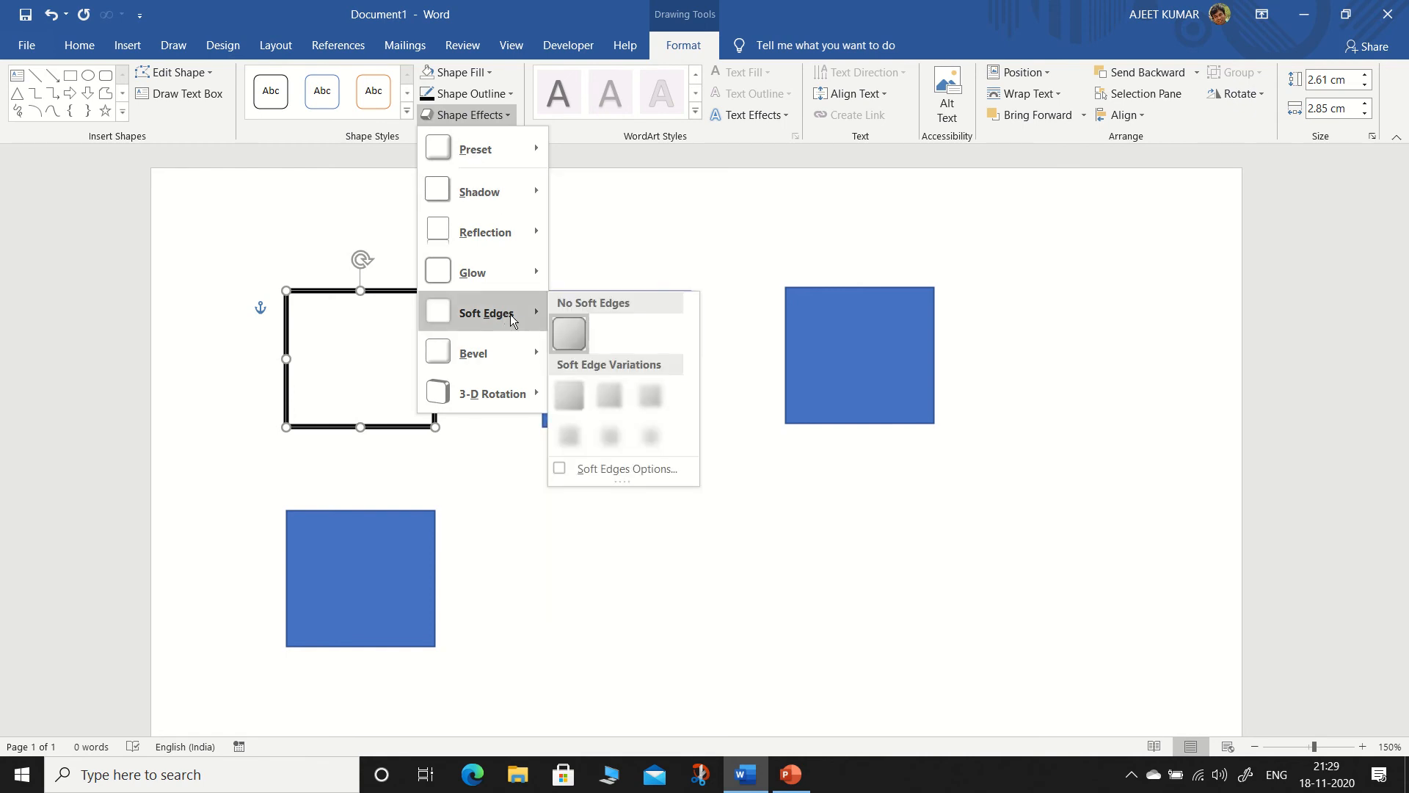
mouse_move(502, 399)
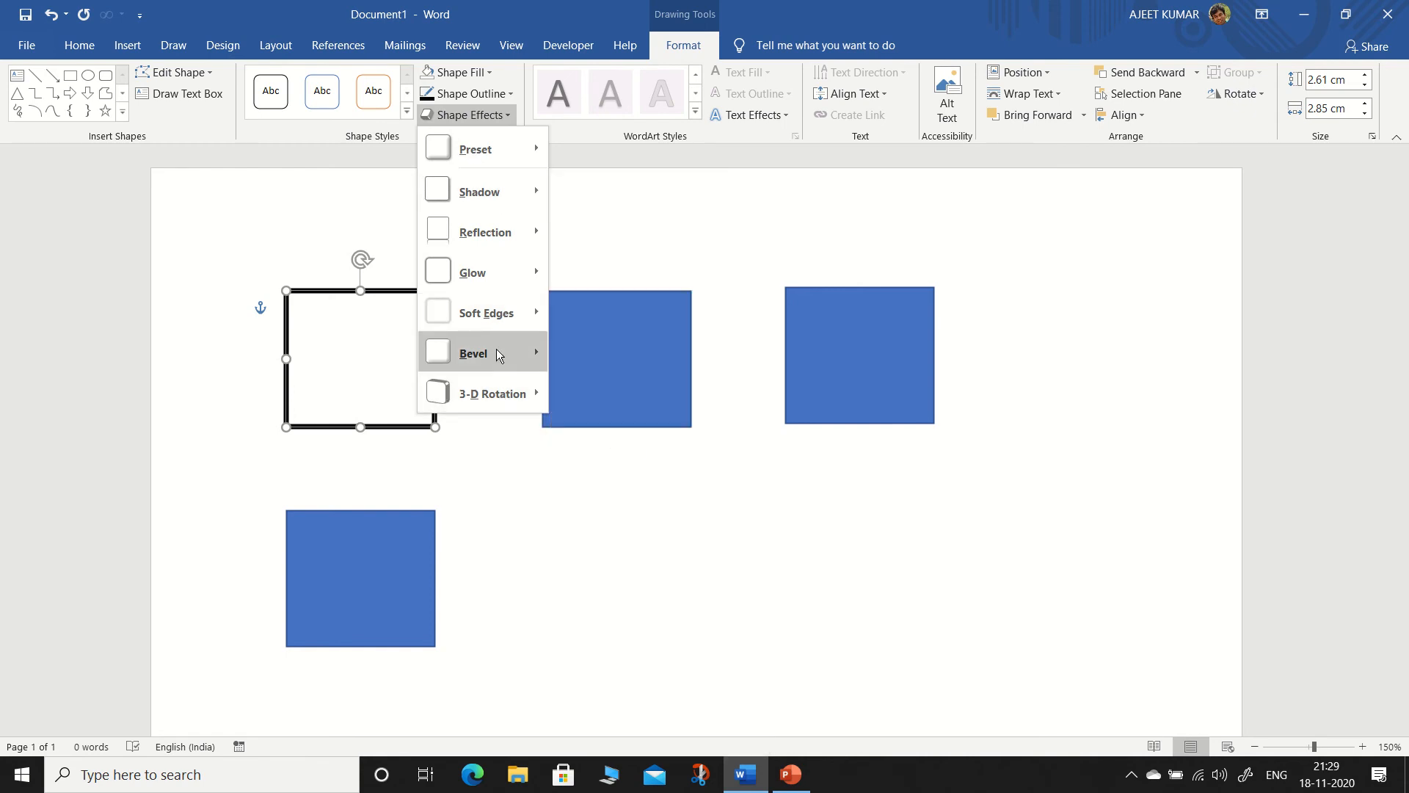
mouse_move(512, 317)
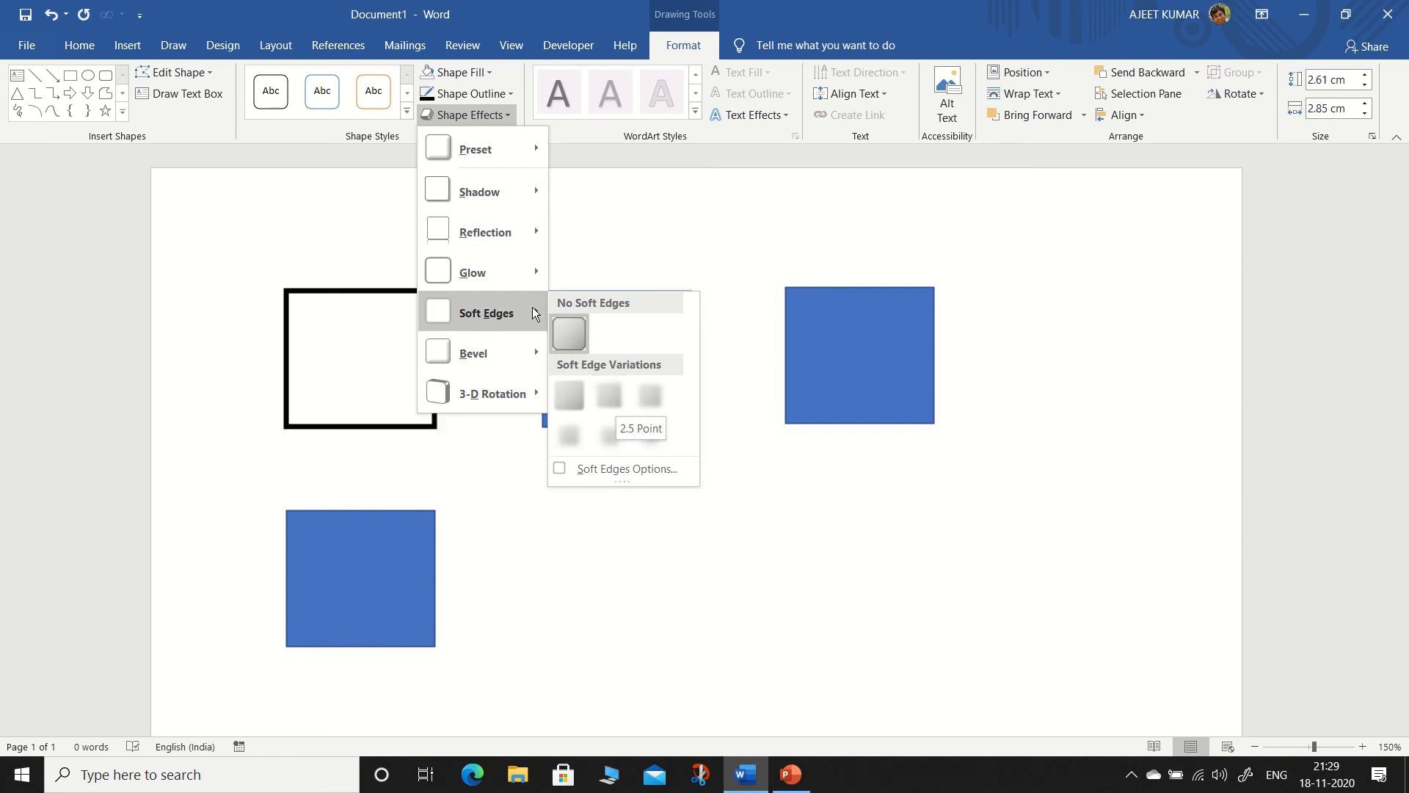
mouse_move(484, 272)
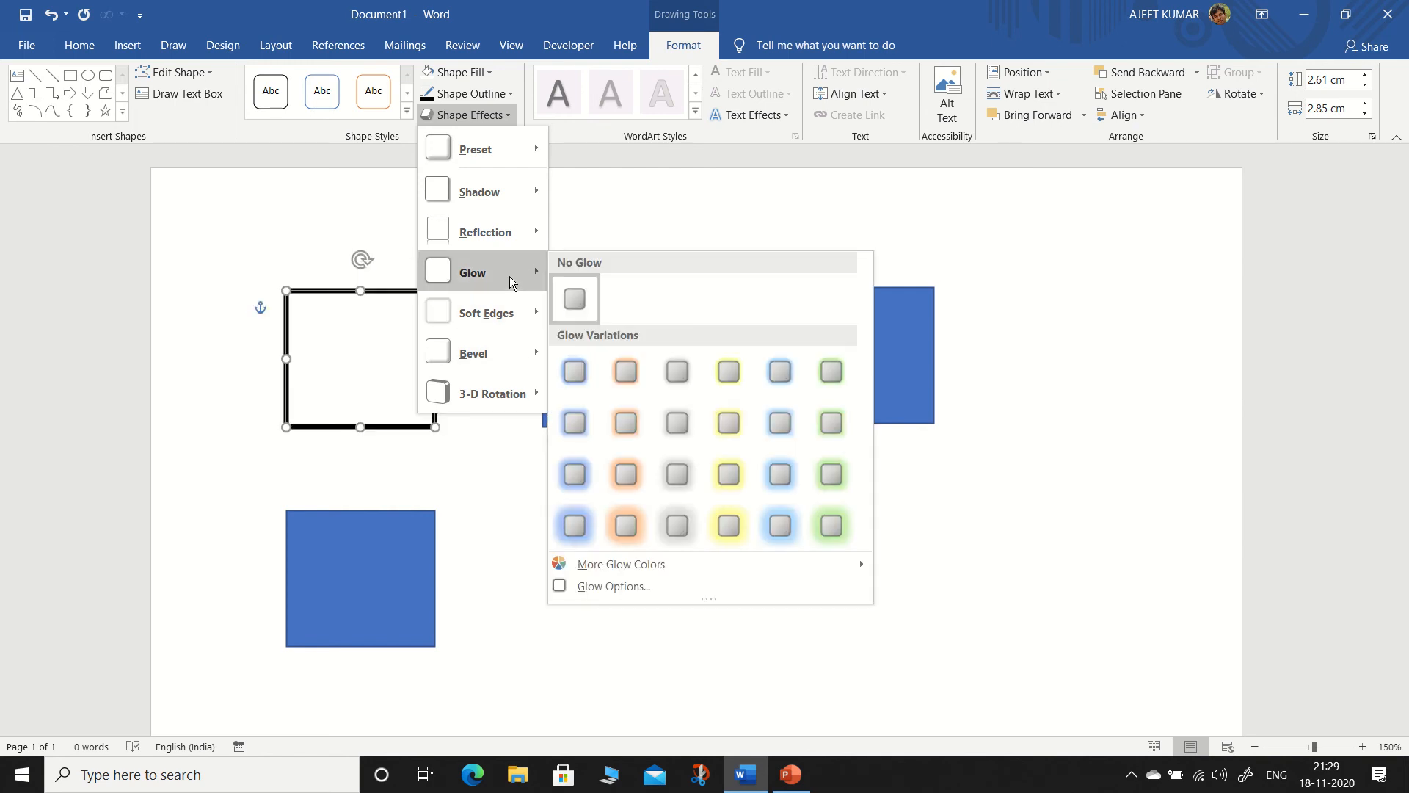
click(625, 477)
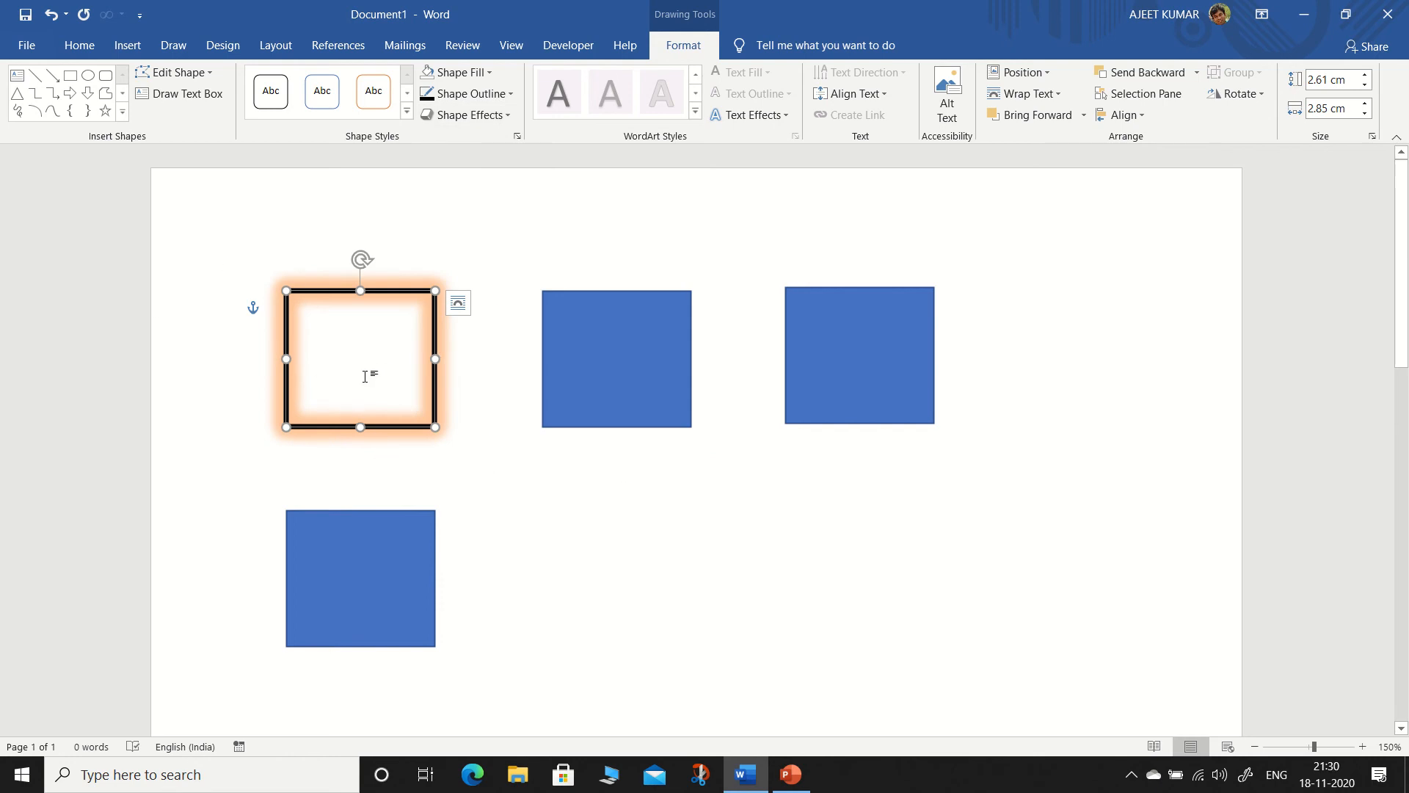
click(414, 372)
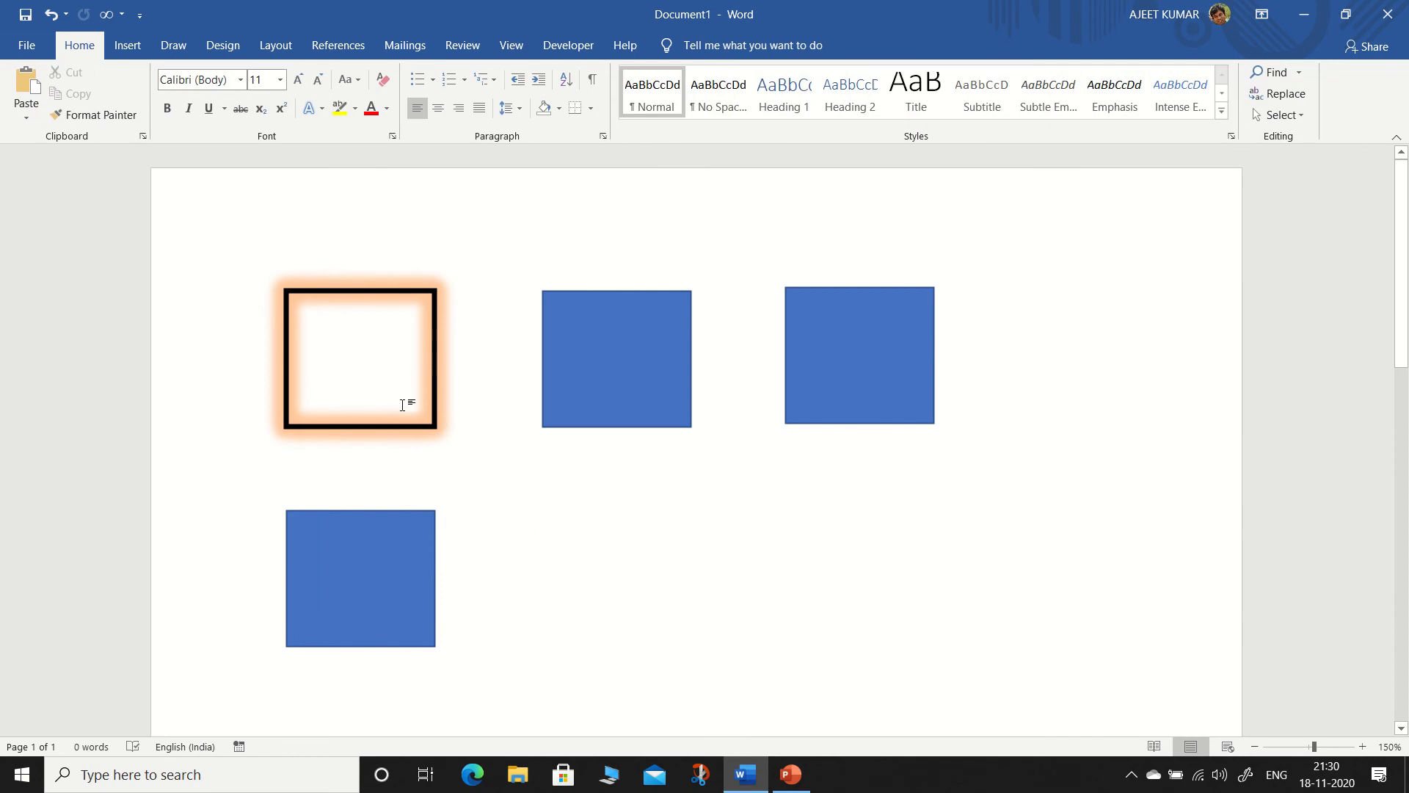
click(563, 375)
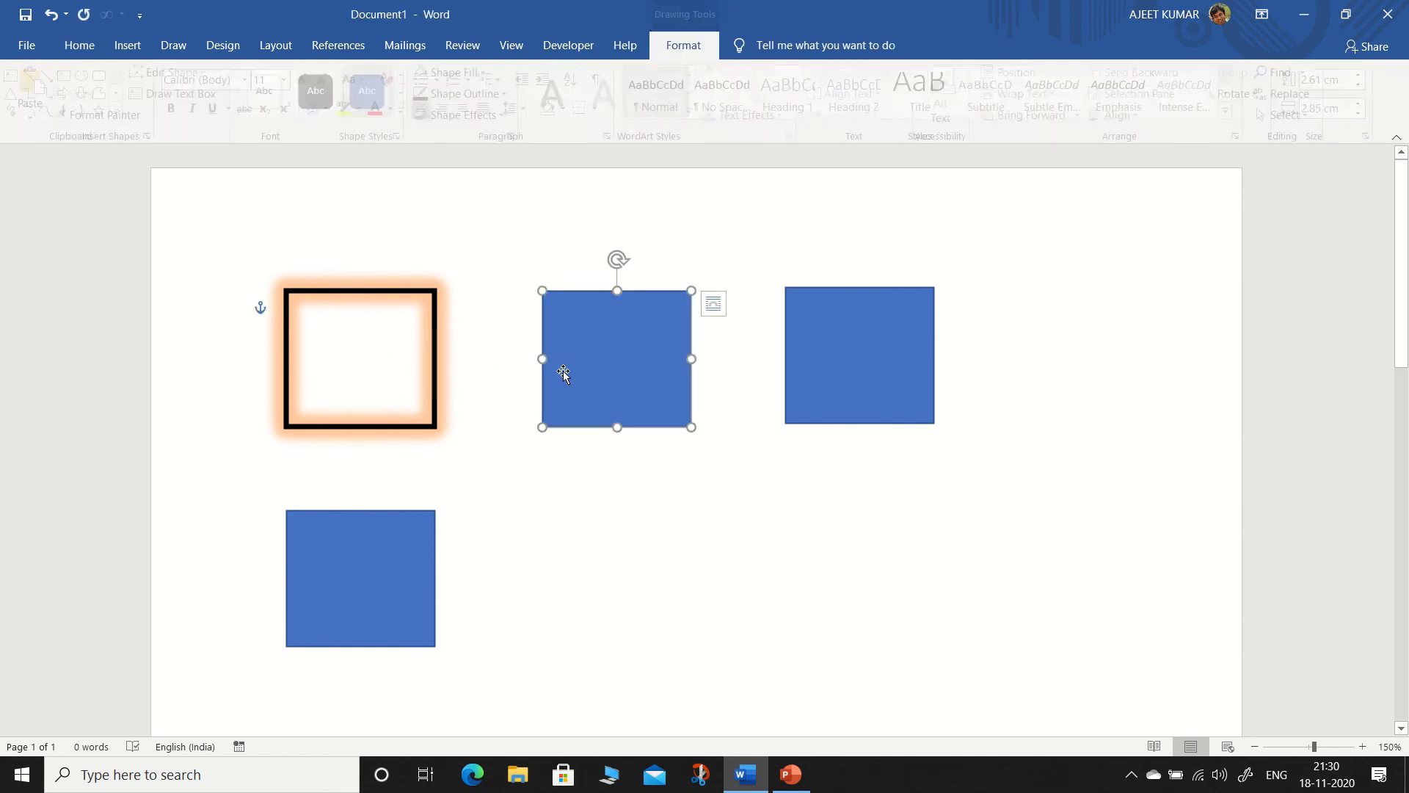
click(386, 330)
click(351, 305)
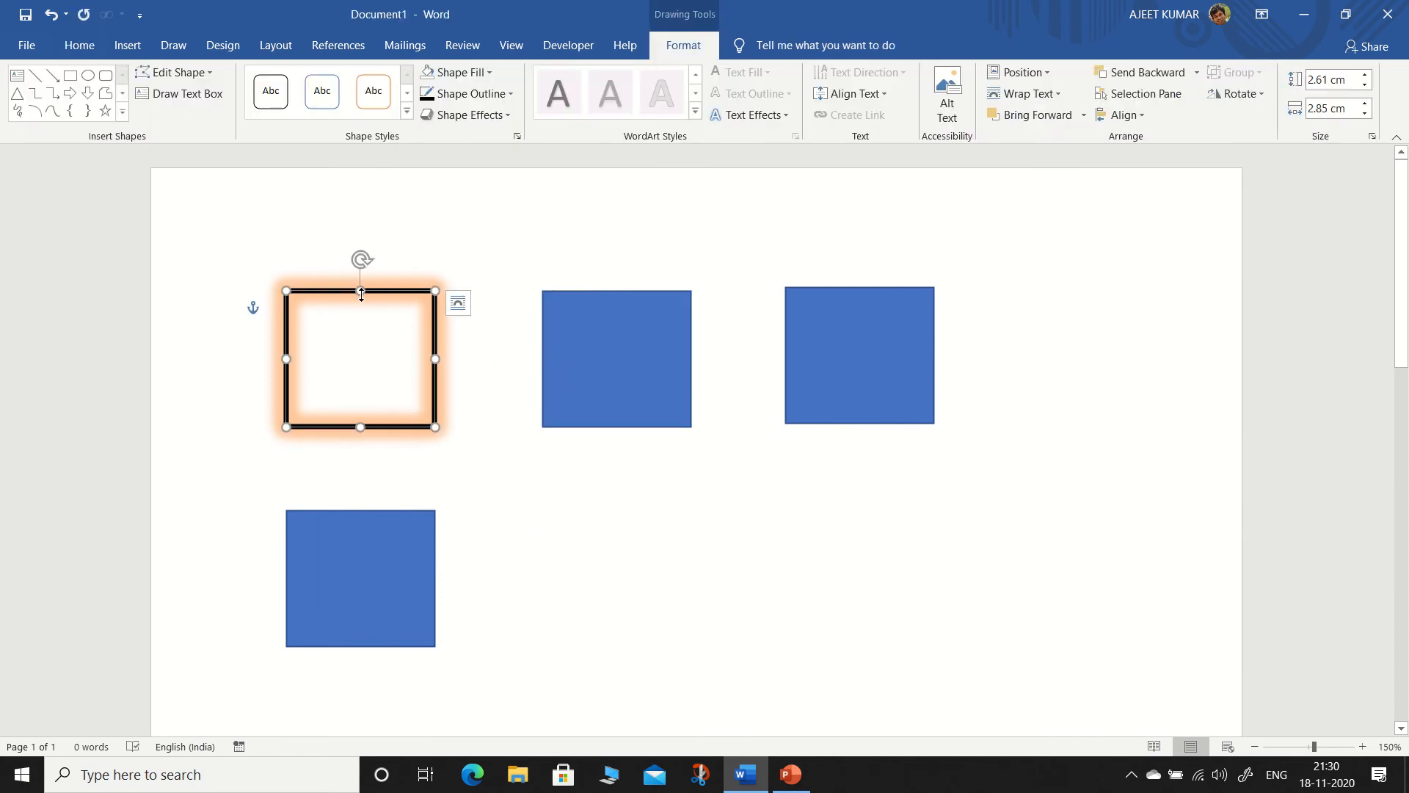
- Delete the three blue rectangles, leaving only the glowing one
click(603, 330)
key(Delete)
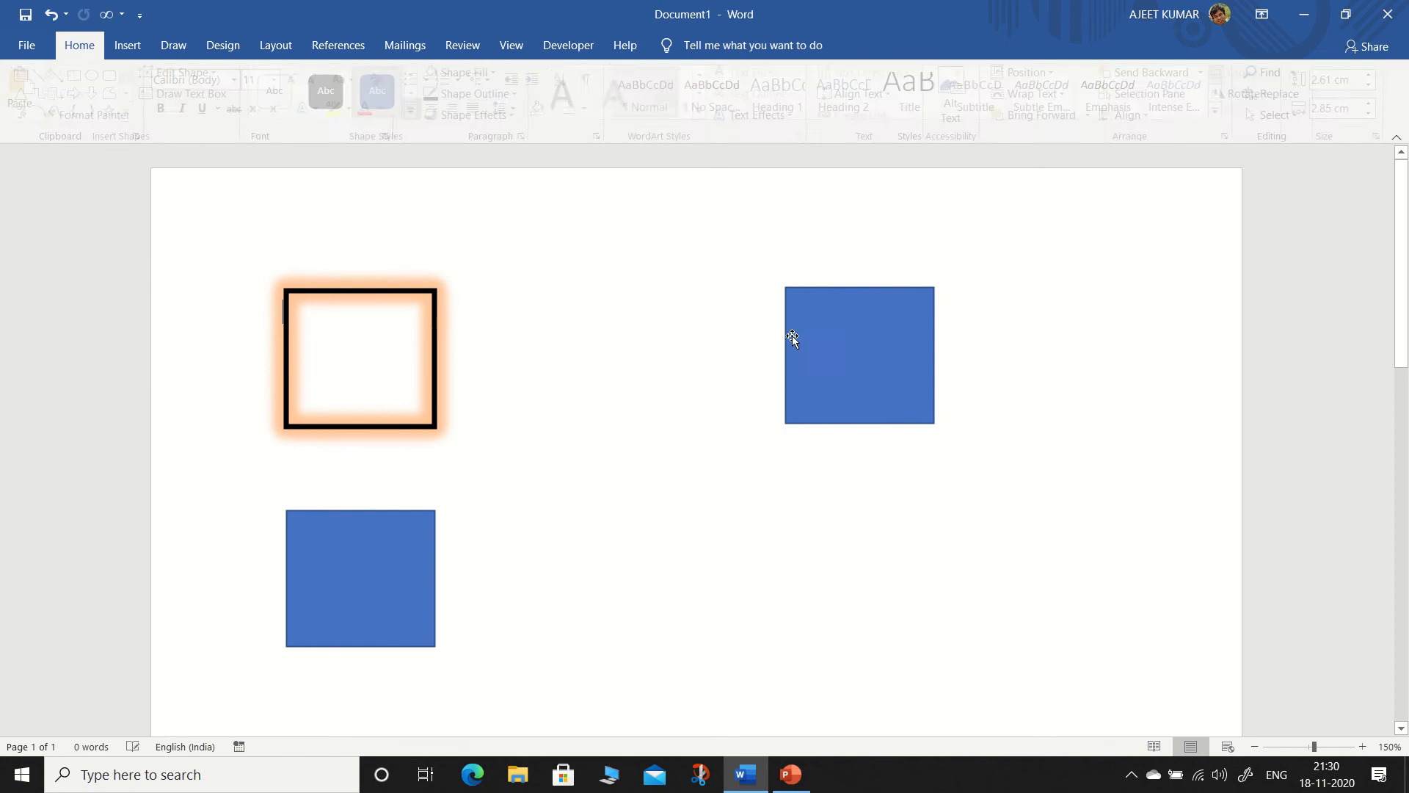
click(804, 338)
key(Delete)
click(380, 587)
key(Delete)
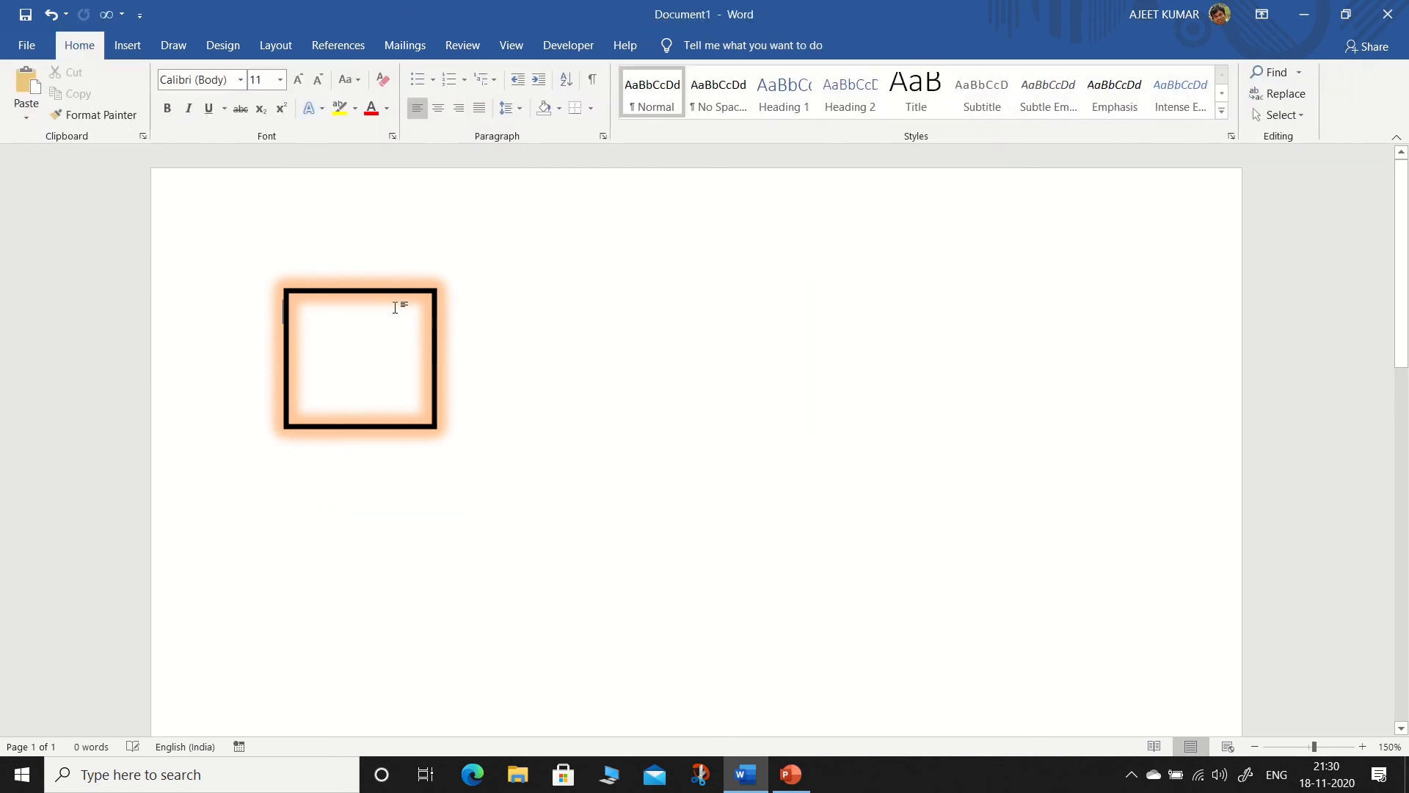
- Make three copies of the glowing rectangle beside it to form a row of four
click(396, 289)
mouse_move(398, 289)
mouse_down()
mouse_move(587, 314)
mouse_move(602, 289)
mouse_up()
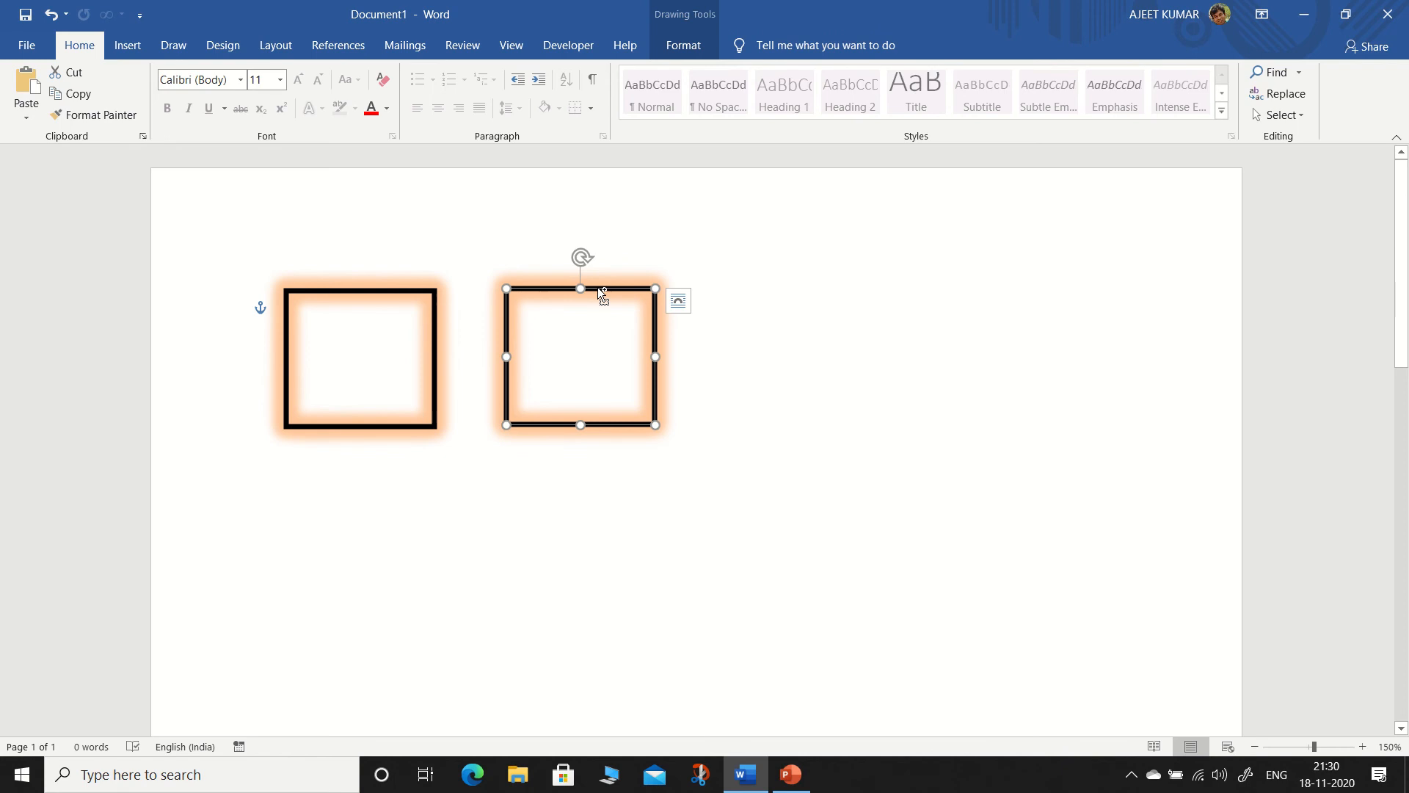
click(539, 530)
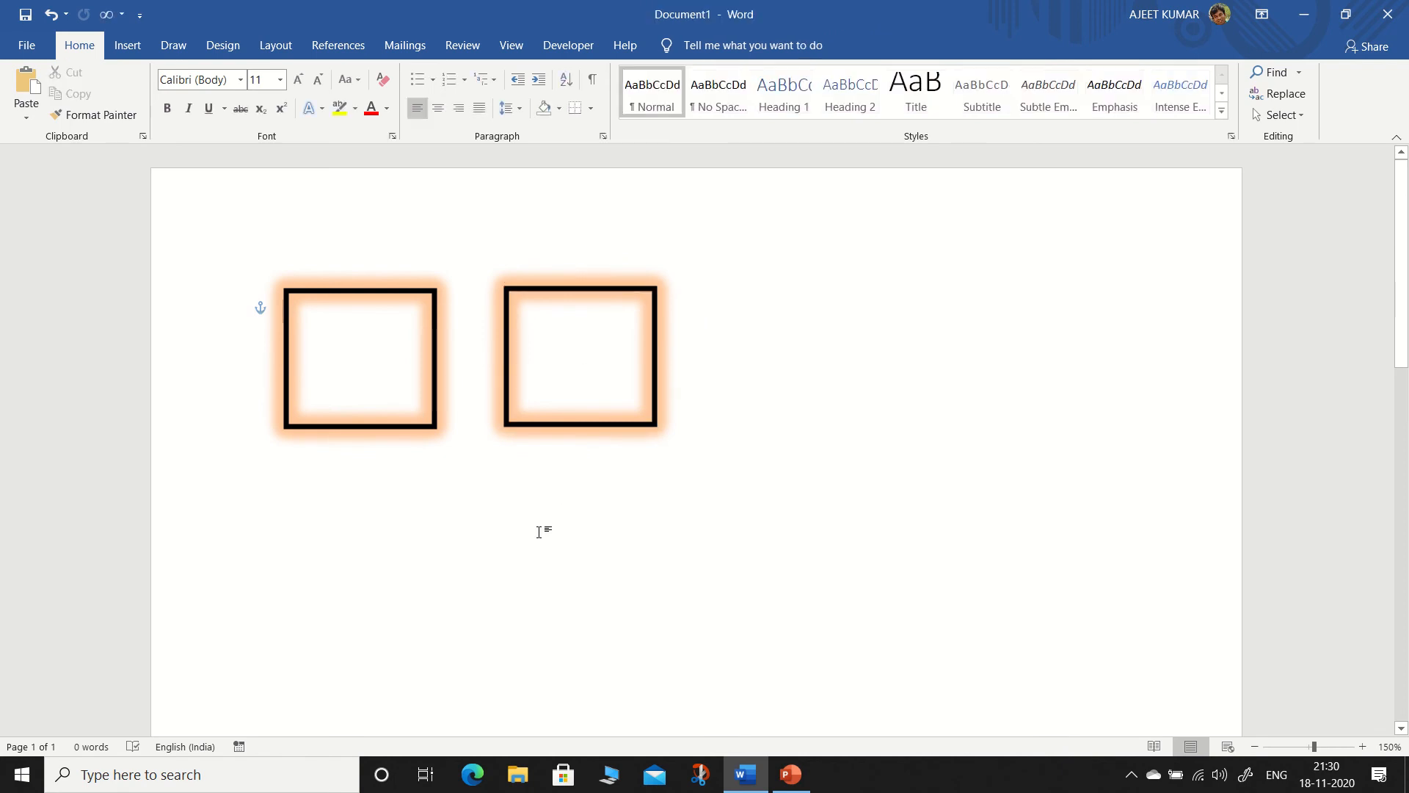
click(600, 289)
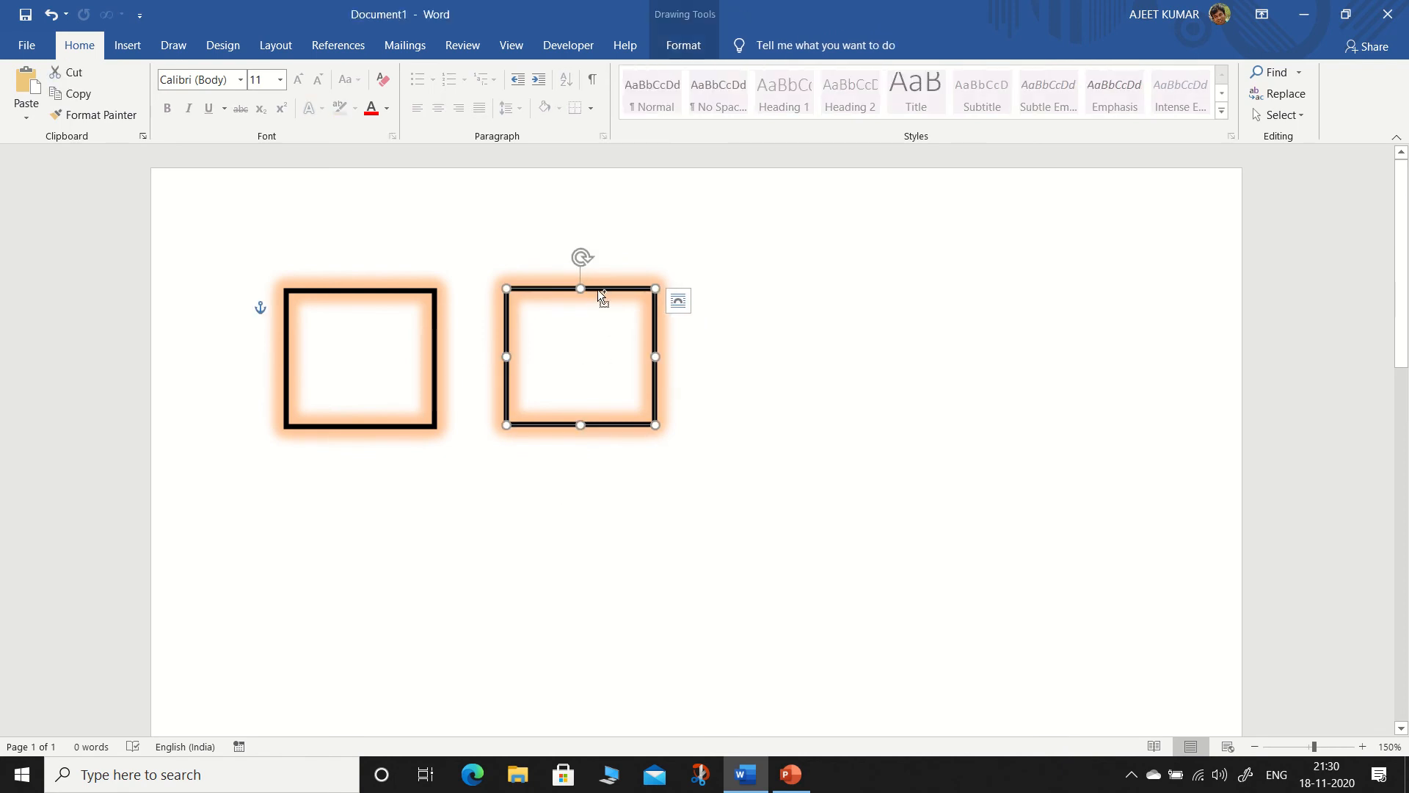
drag(601, 289, 1079, 313)
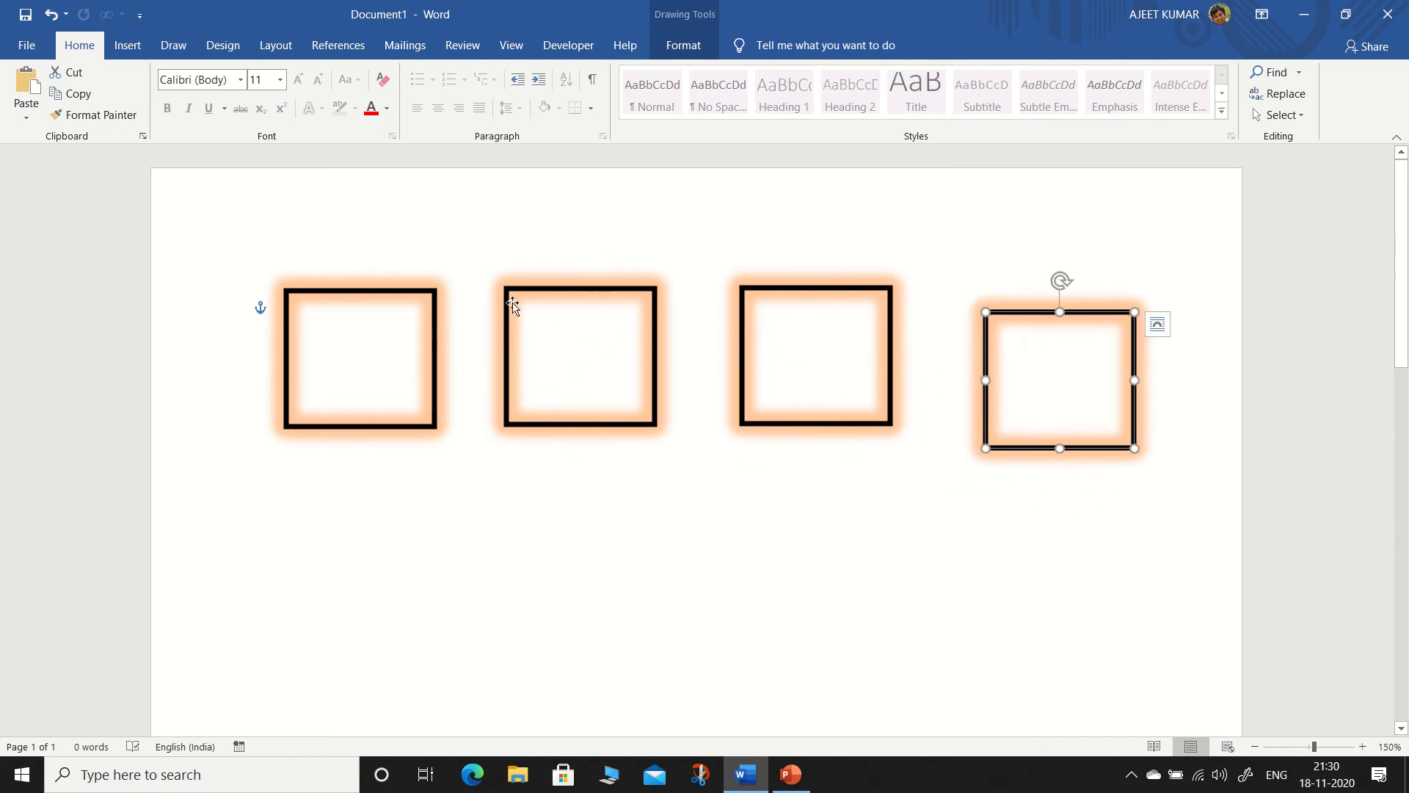
- Select all four glowing rectangles and align them to the top
click(407, 291)
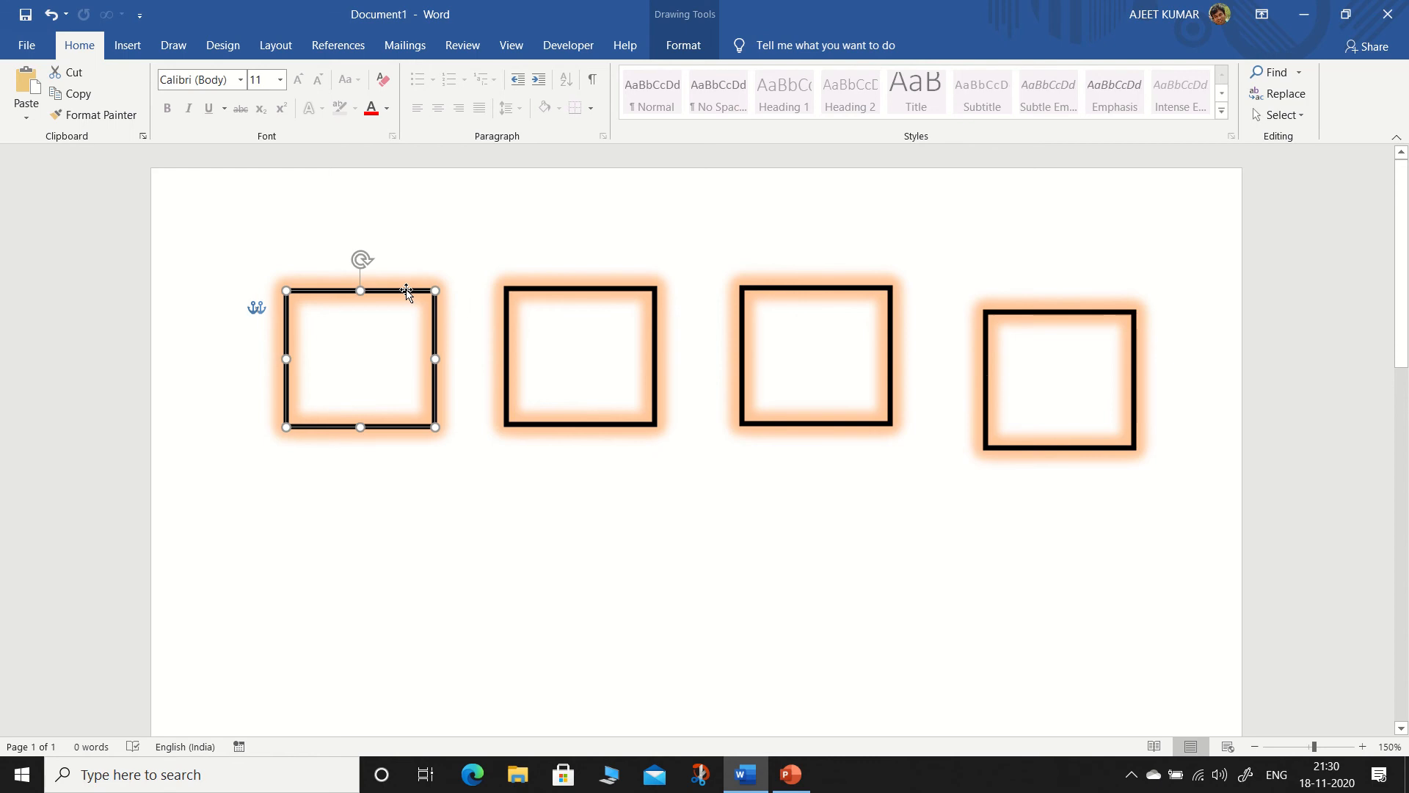
shift+click(569, 293)
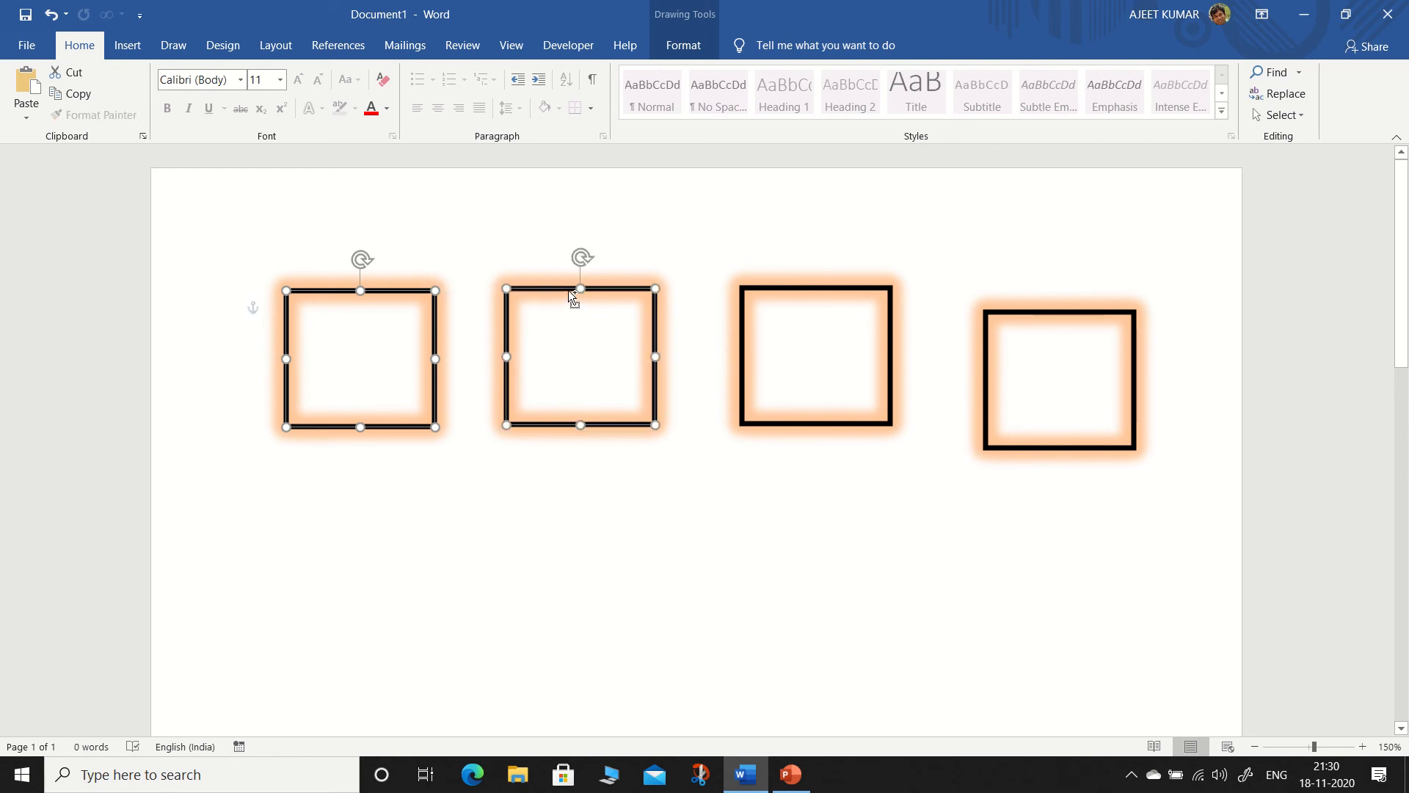
shift+click(775, 289)
shift+click(1031, 317)
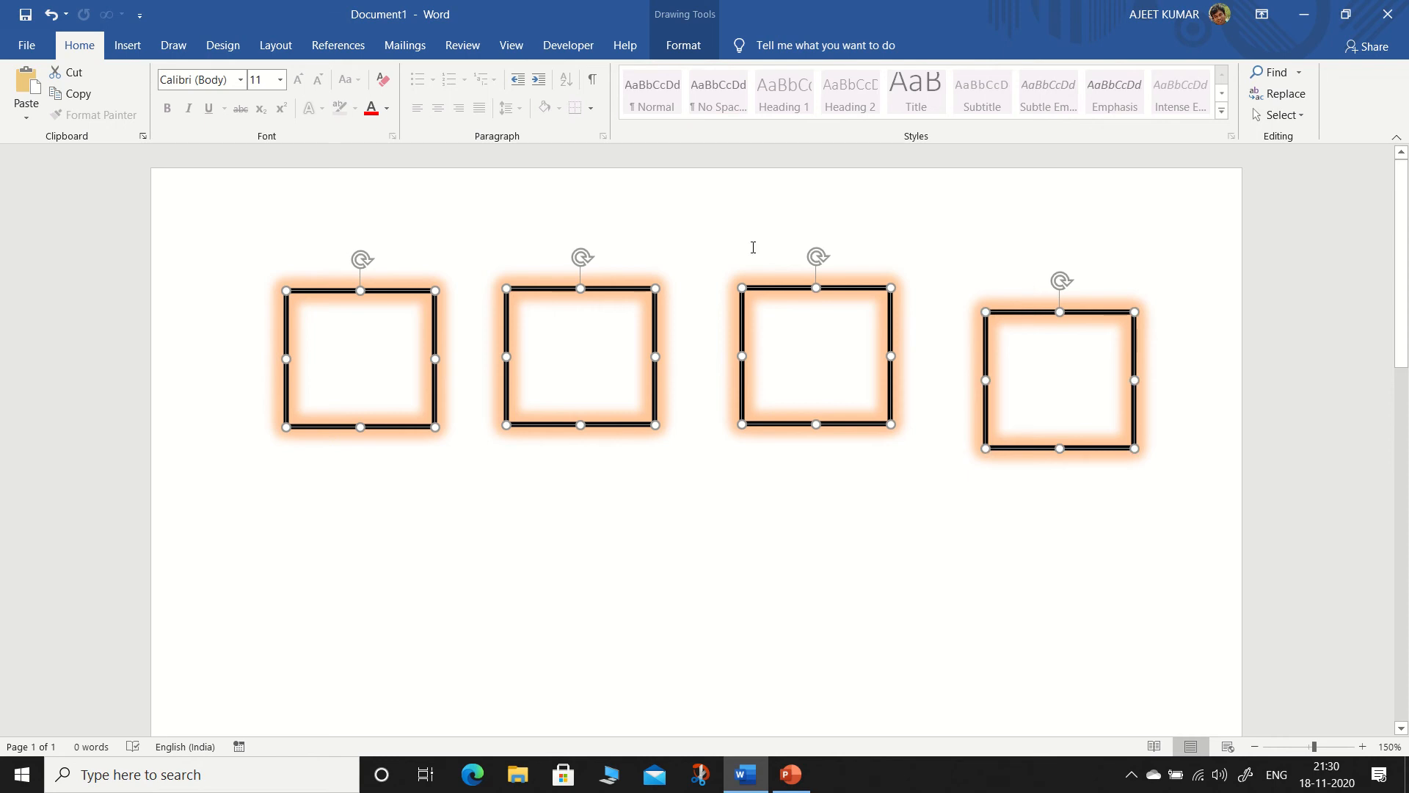
click(689, 49)
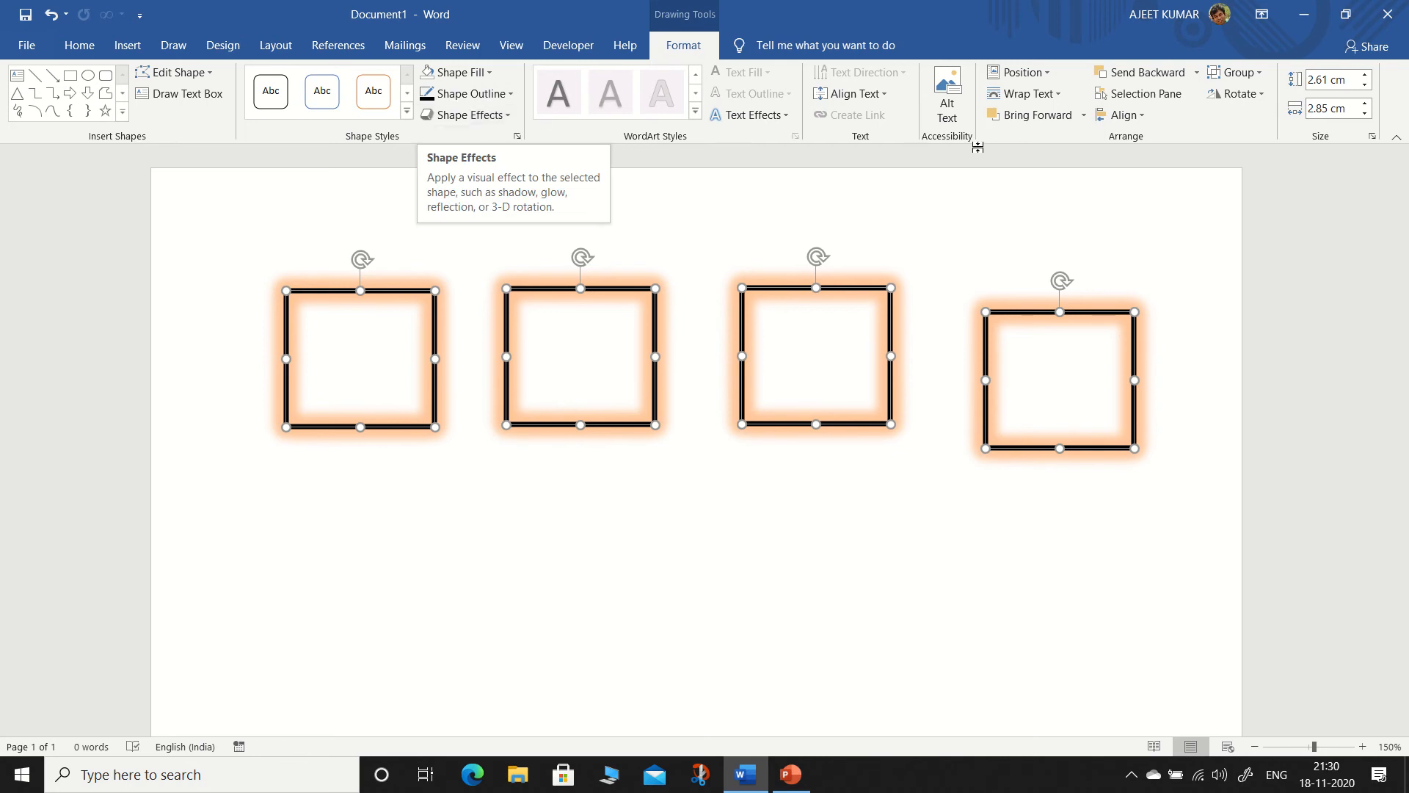
click(1257, 73)
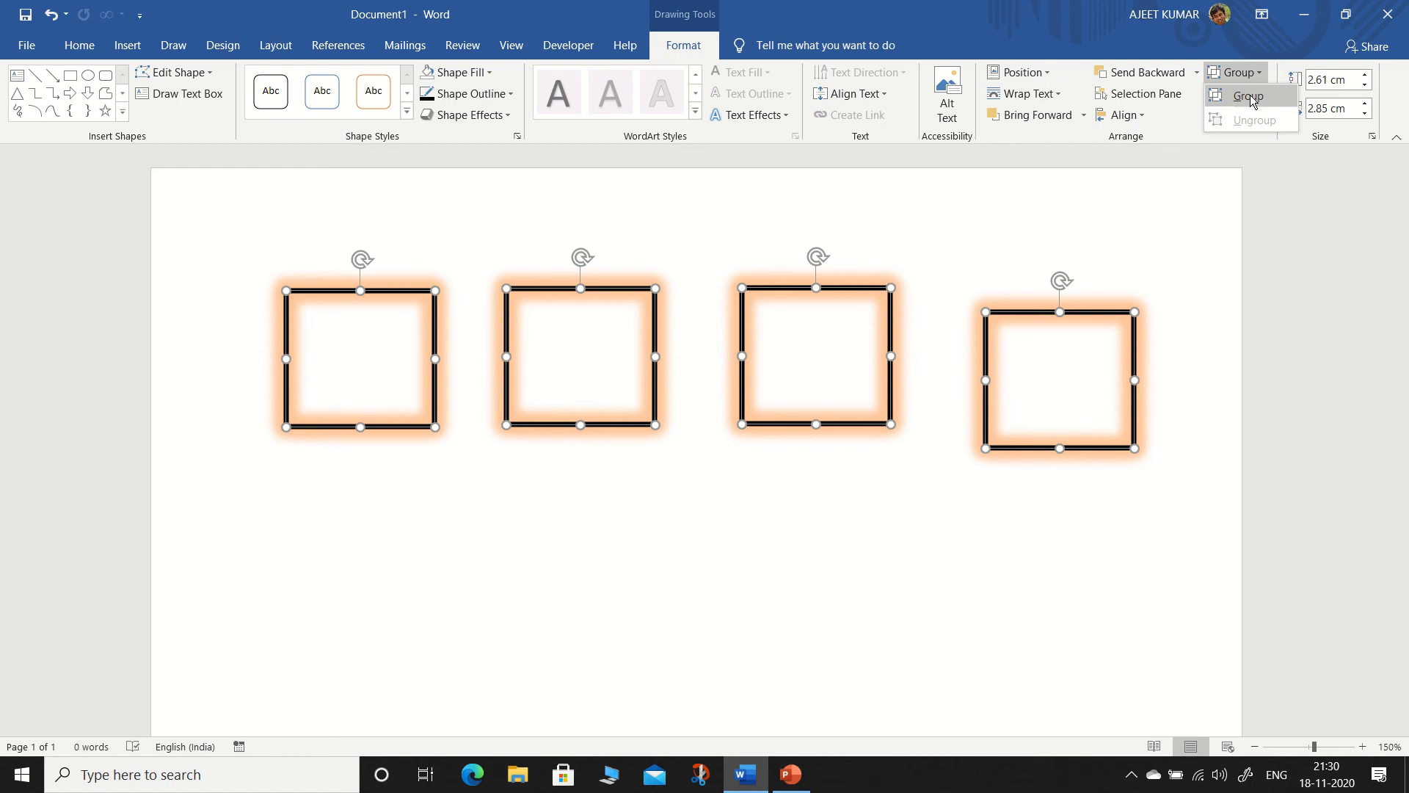
click(1162, 117)
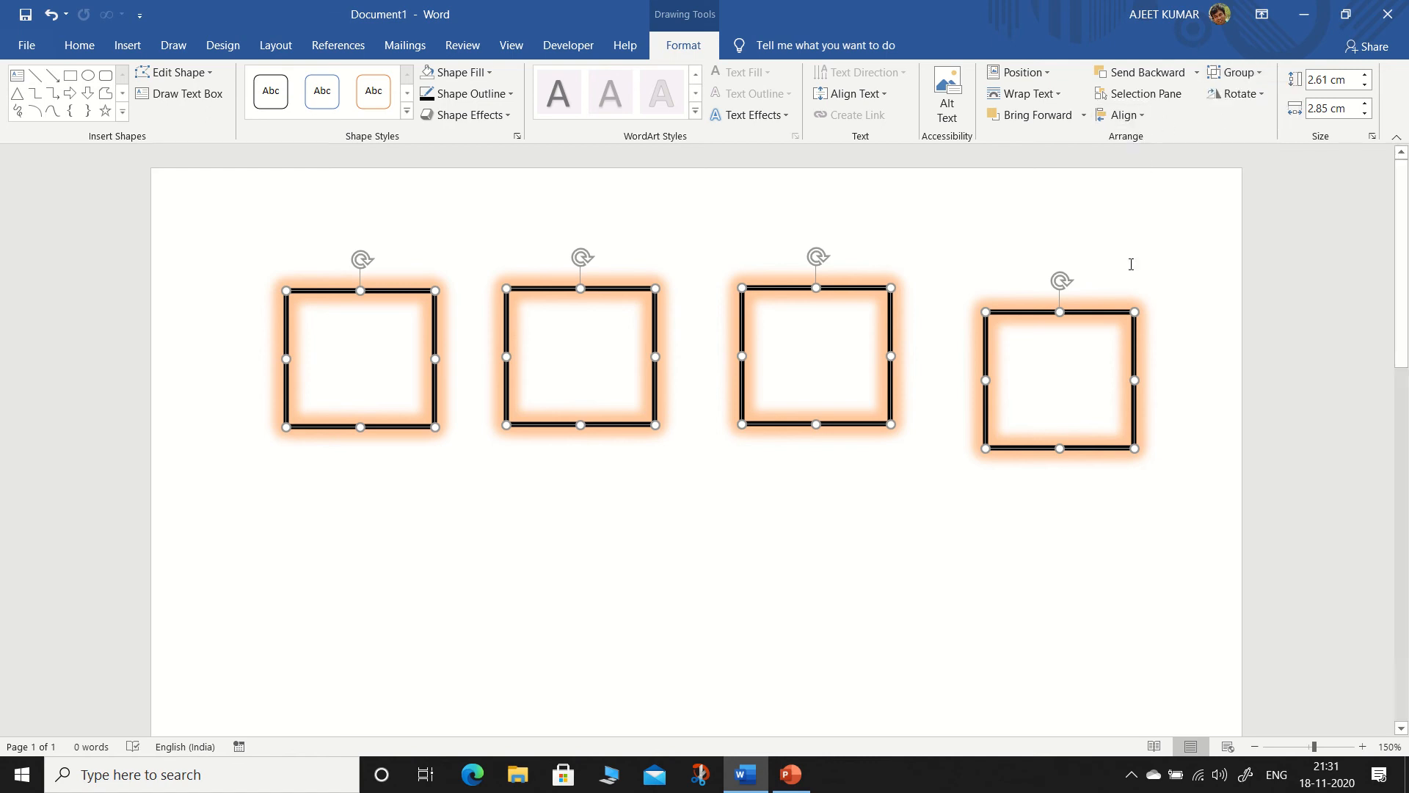
click(1130, 118)
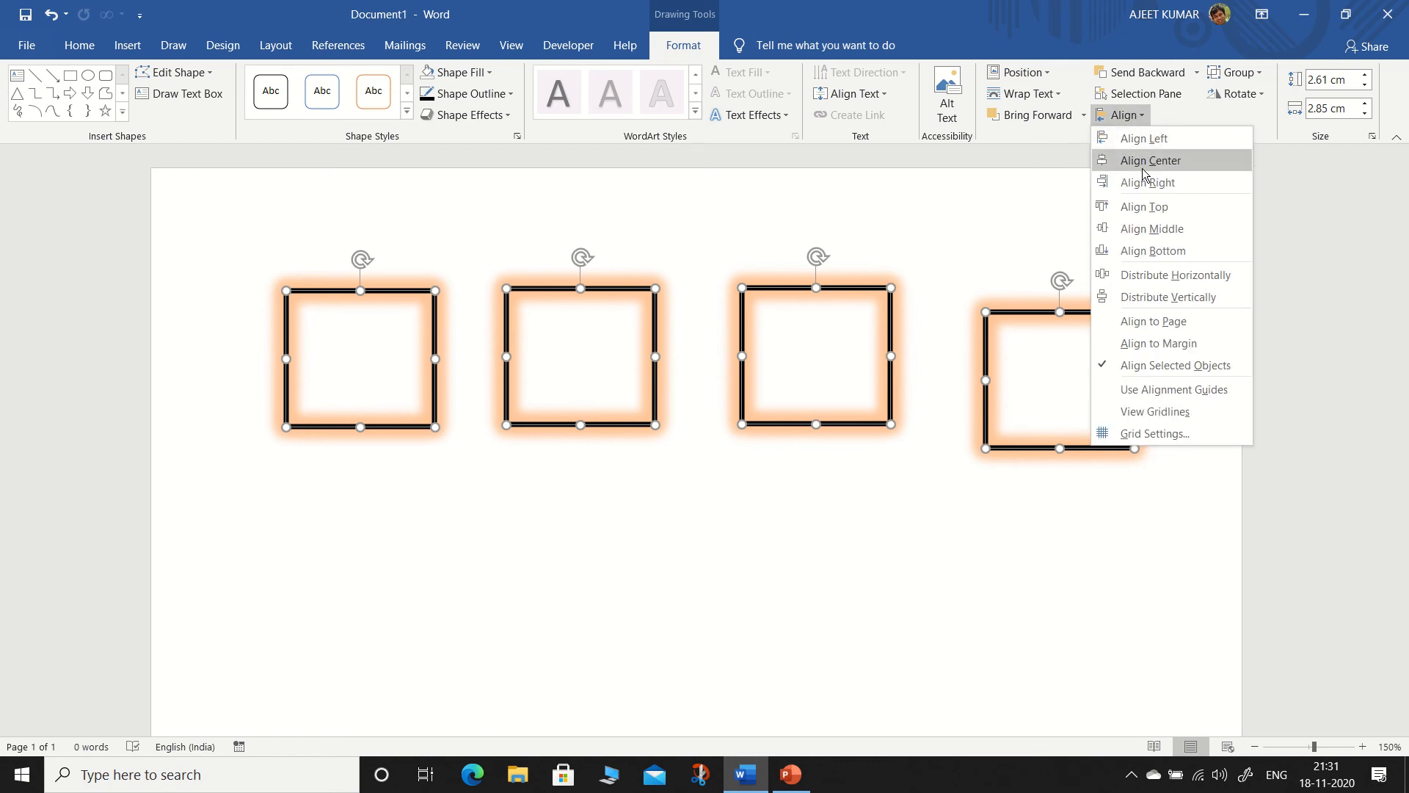
click(1138, 209)
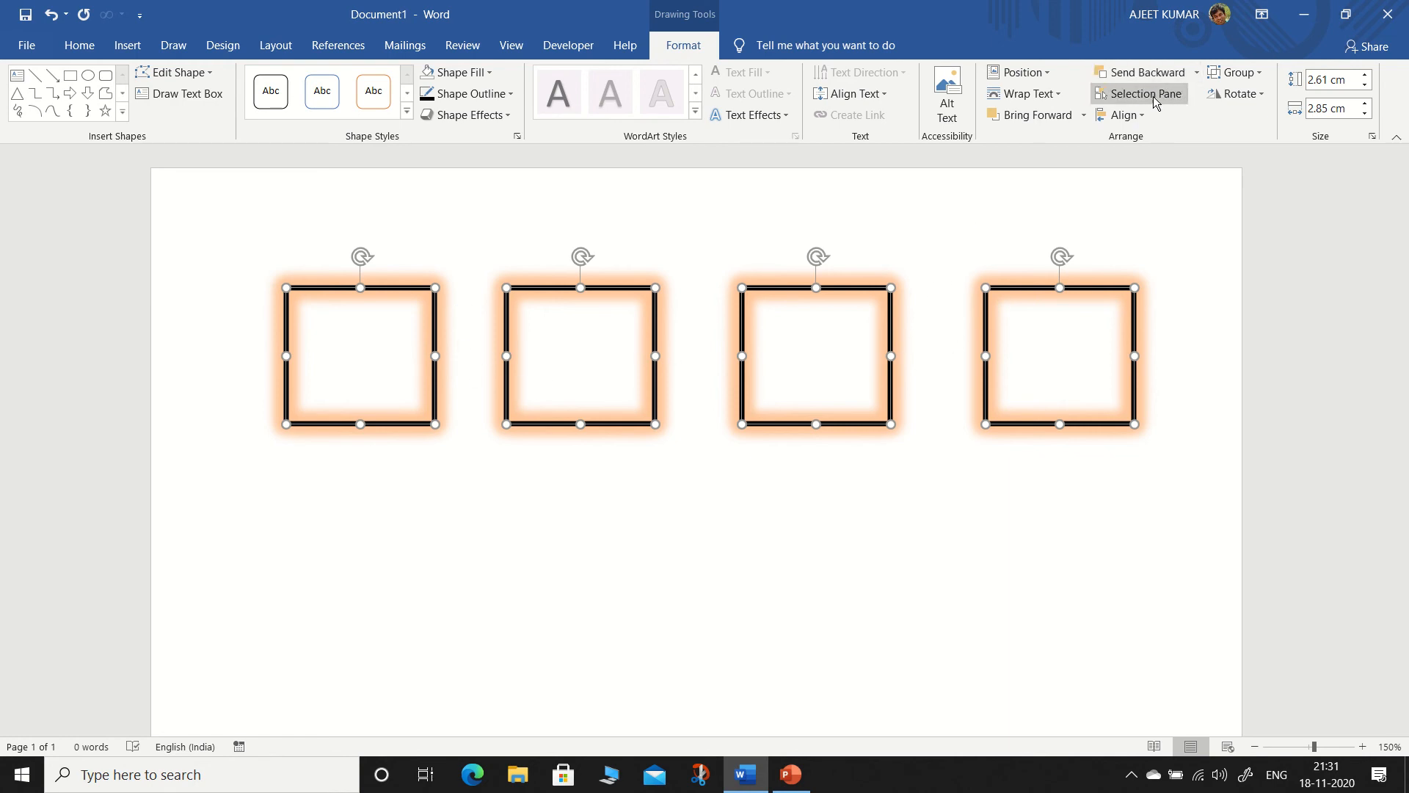
- Distribute the four selected rectangles horizontally and deselect them
click(1140, 115)
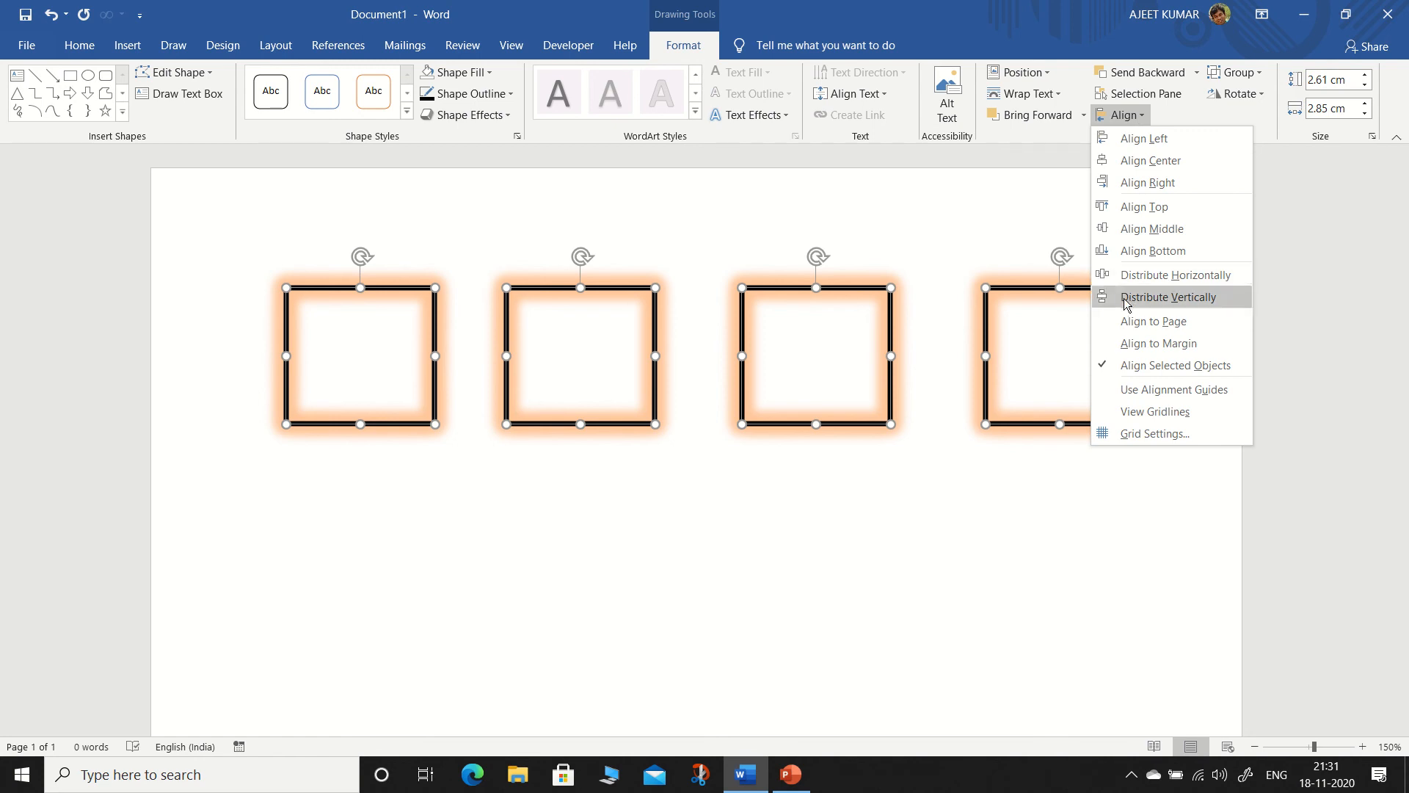
click(1152, 275)
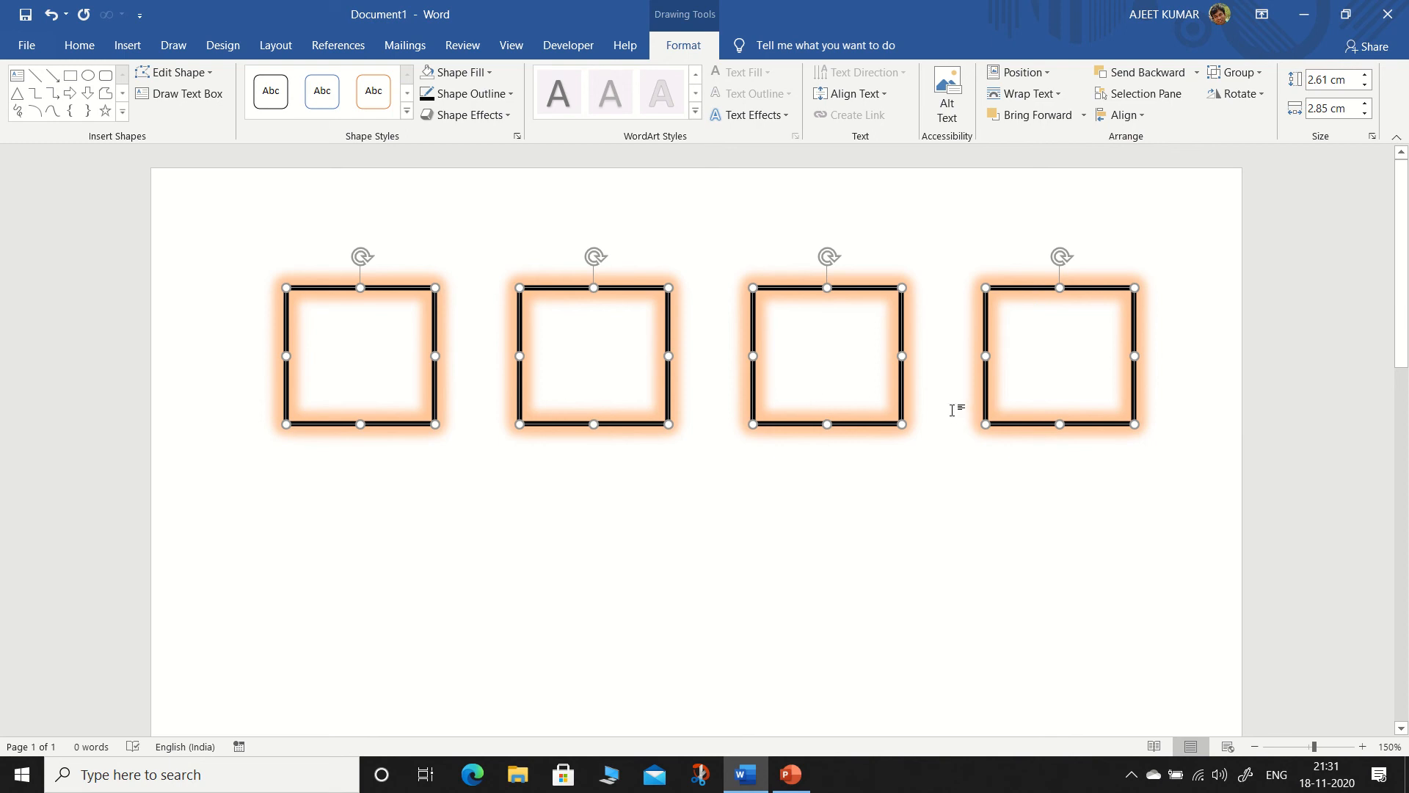
click(597, 529)
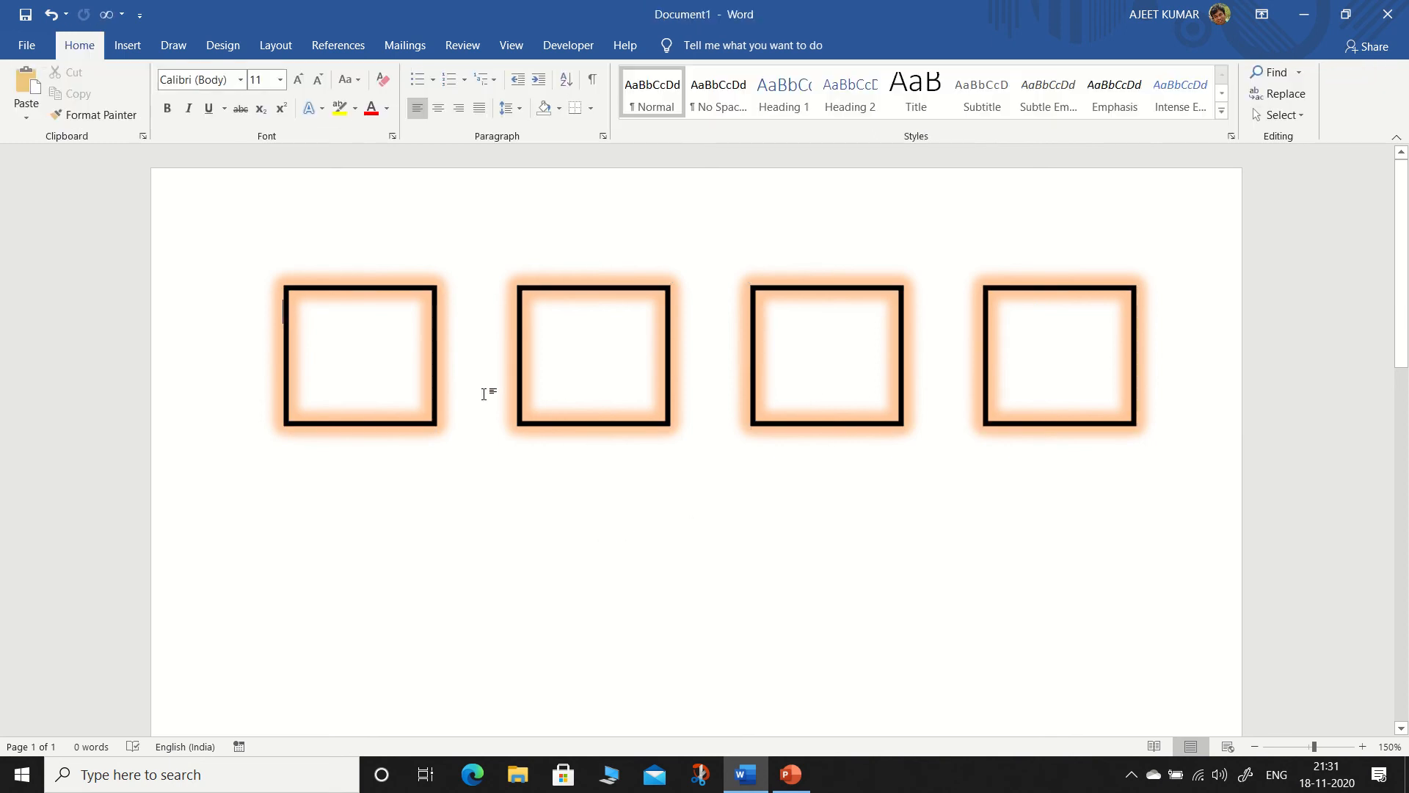
- Draw a horizontal line arrow from the first rectangle's right edge to the second rectangle's left edge
click(434, 371)
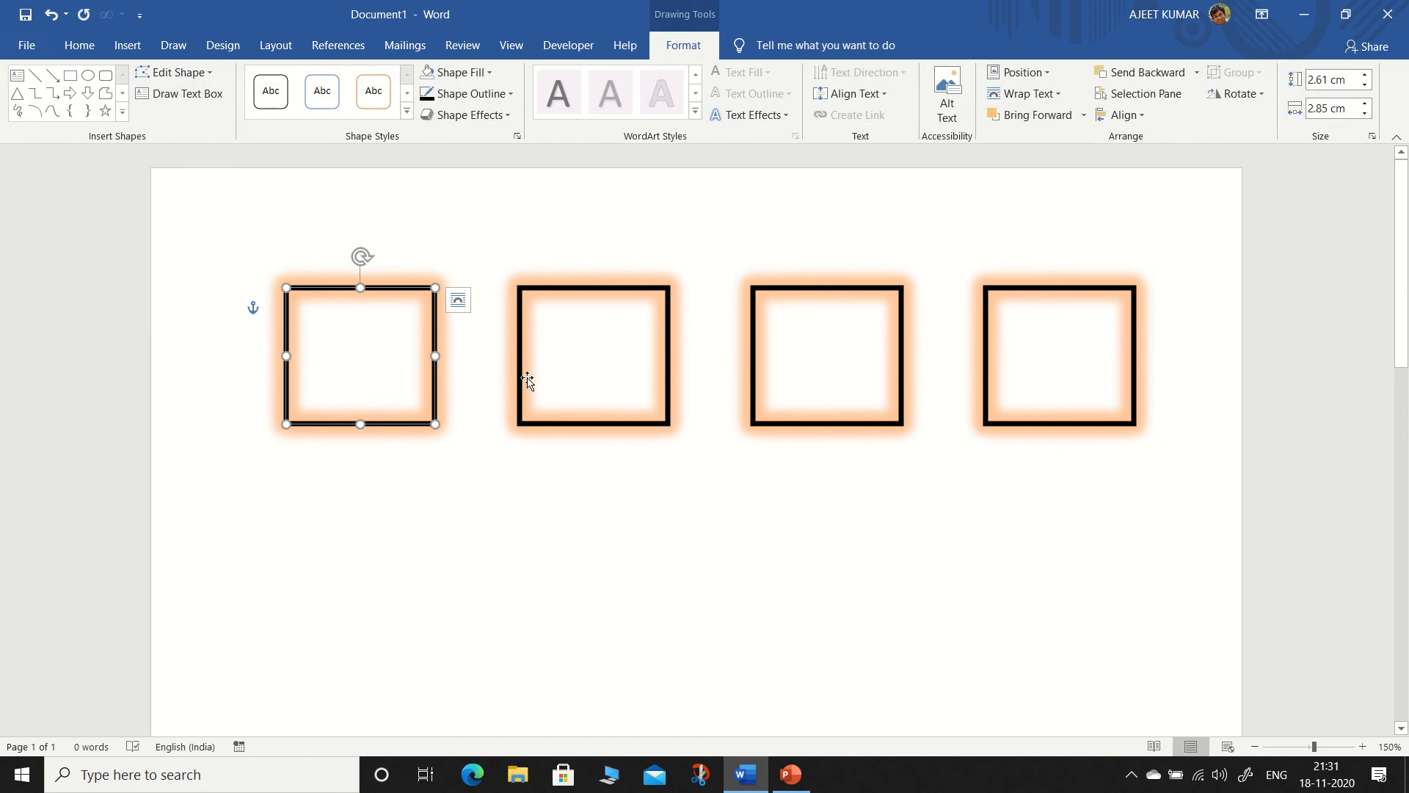
click(527, 379)
click(436, 366)
click(122, 111)
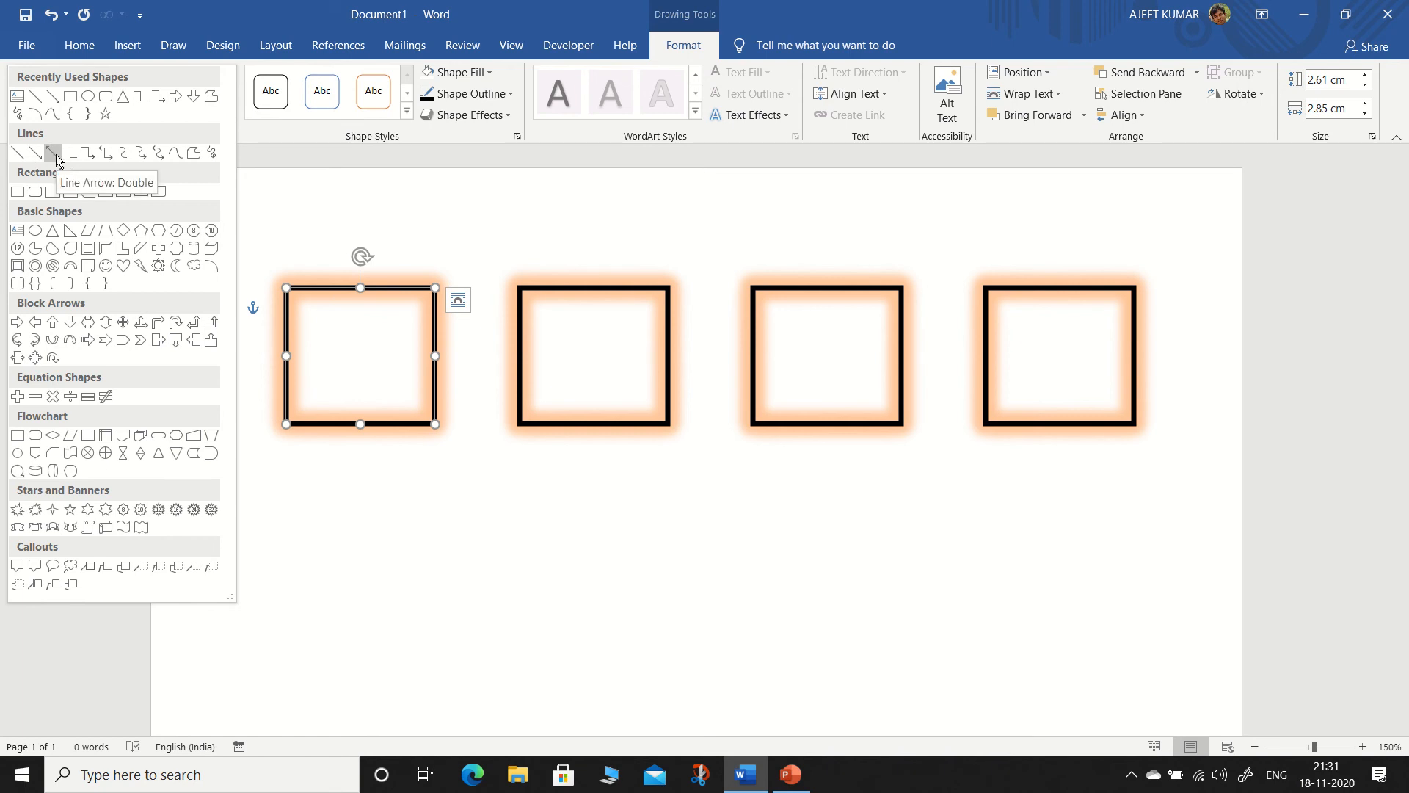
click(52, 101)
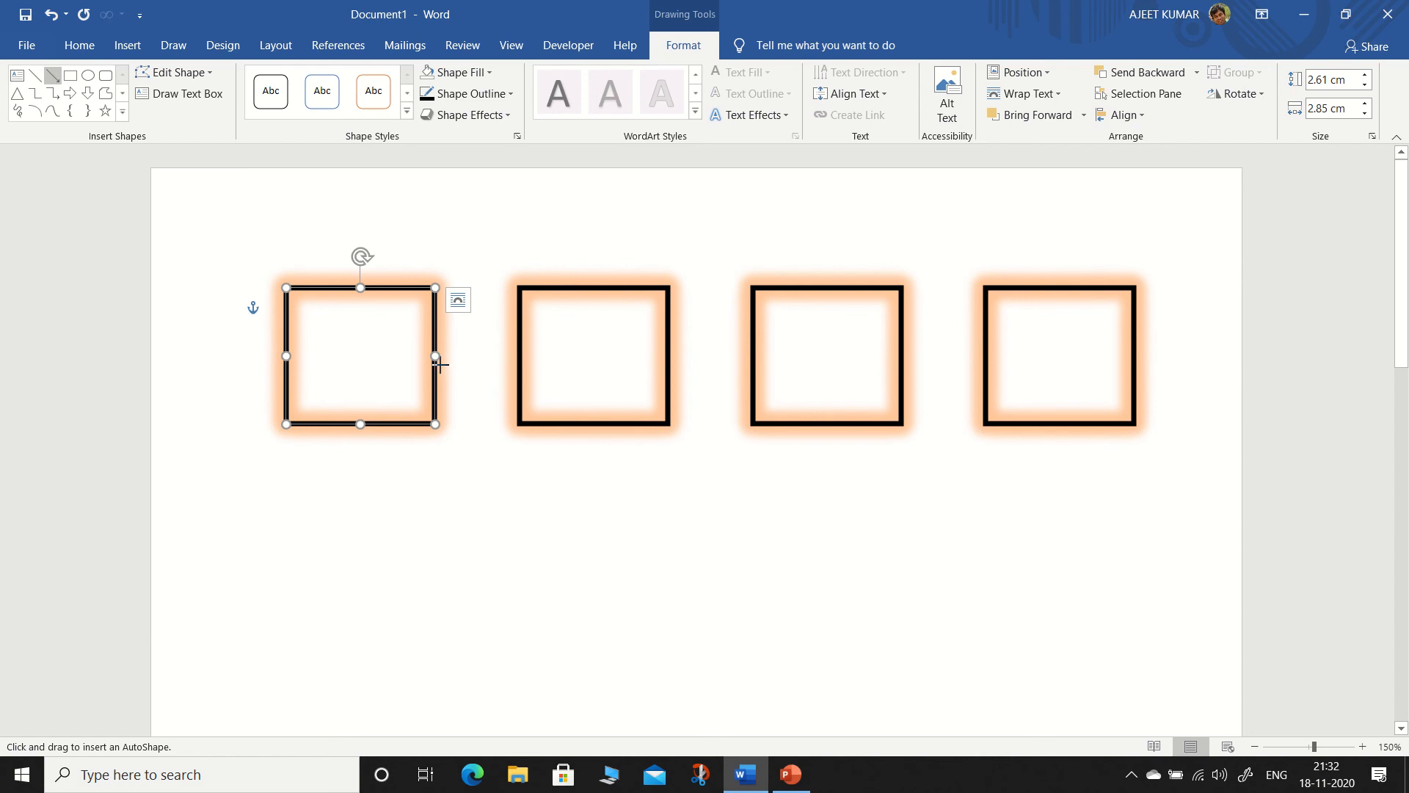
drag(435, 356, 523, 356)
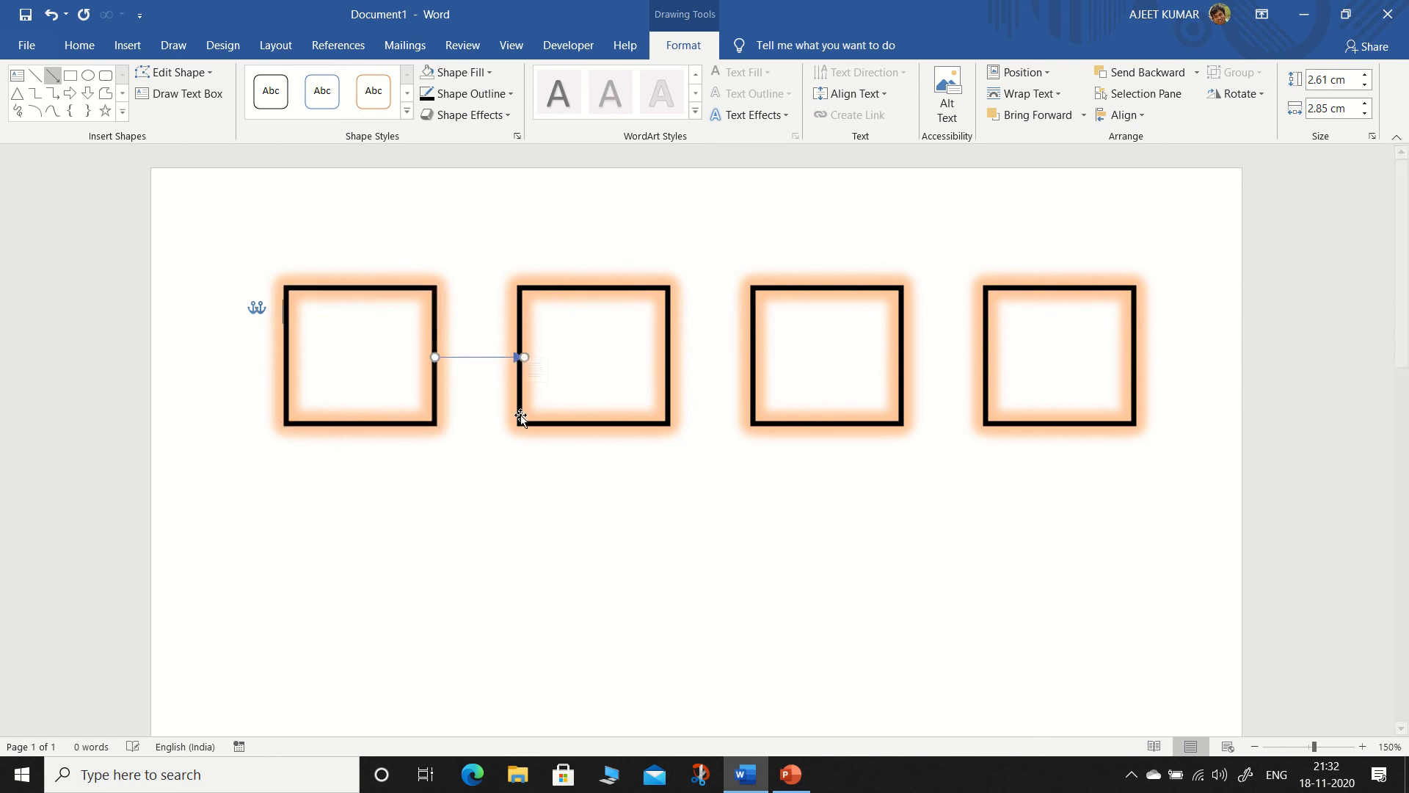
- Try adjusting the arrow's end against the second rectangle's edge, undo both adjustments and deselect
click(518, 402)
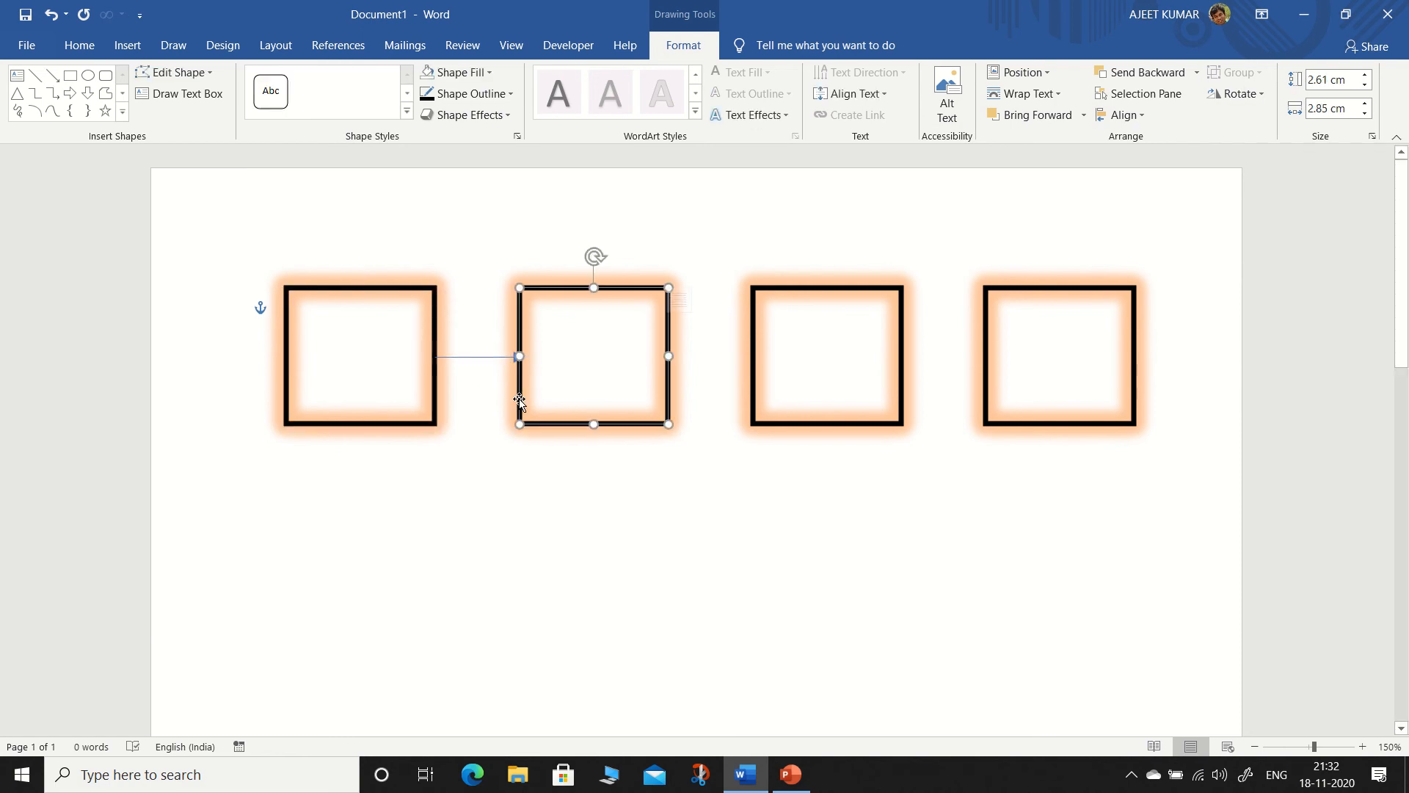
click(519, 356)
drag(519, 356, 519, 351)
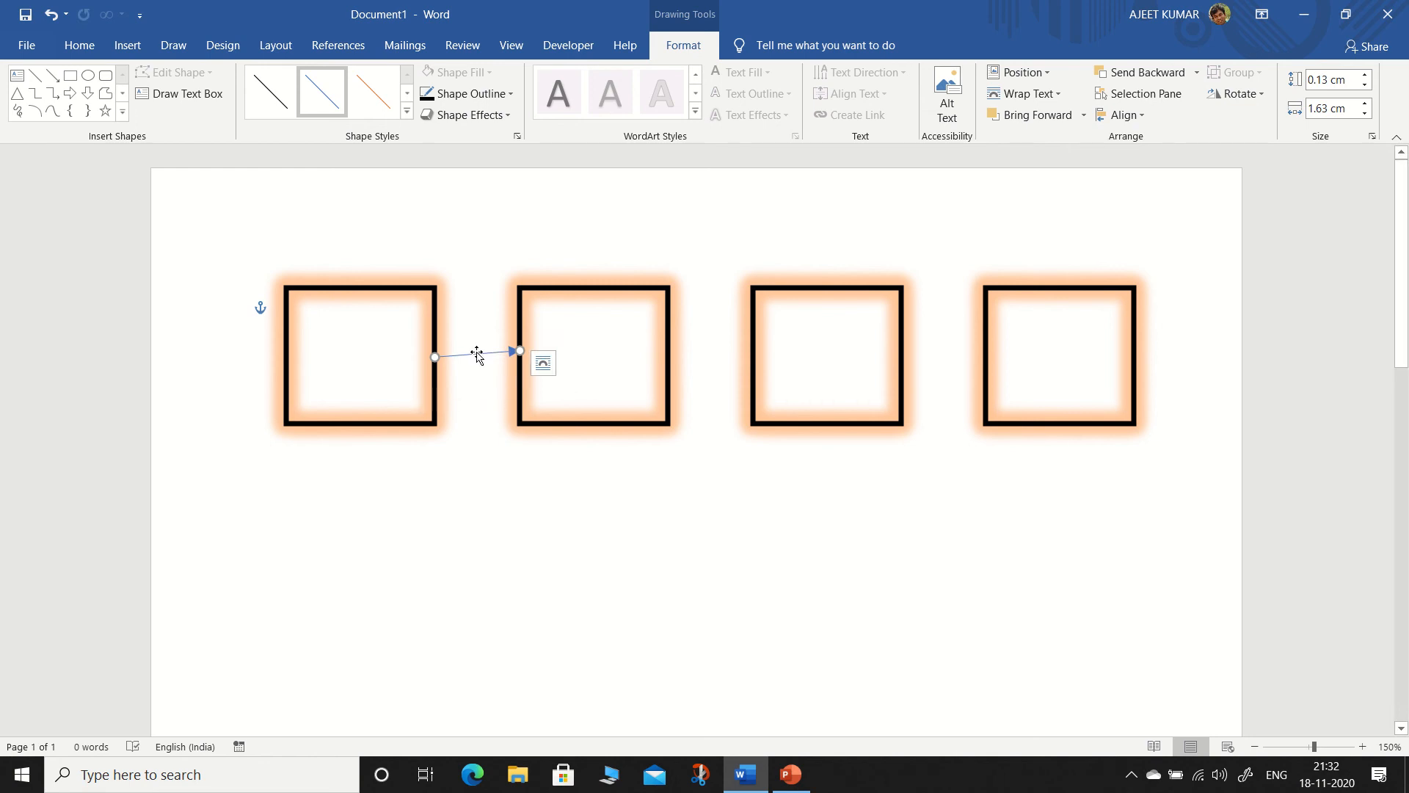
click(515, 385)
drag(513, 358, 512, 350)
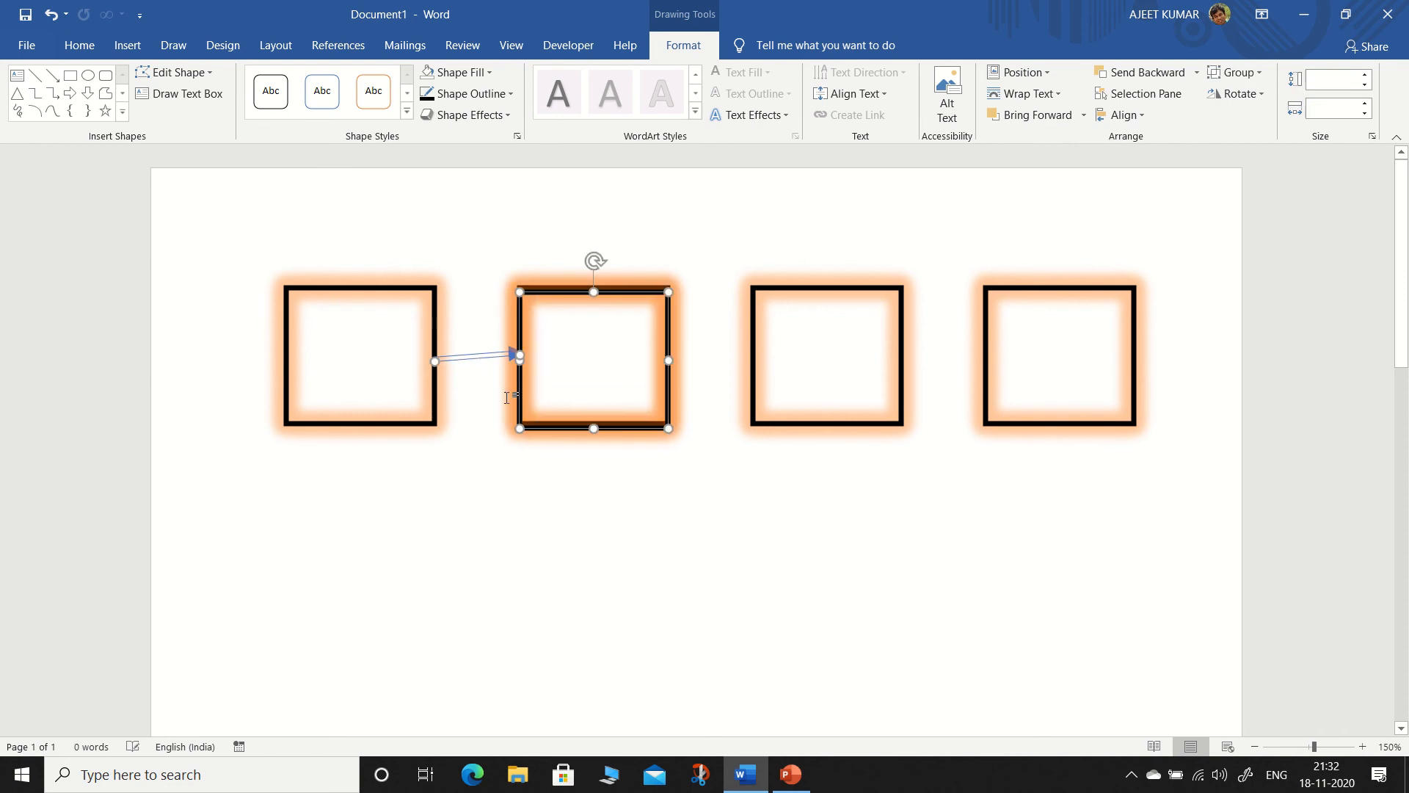
click(478, 418)
key(ctrl+z)
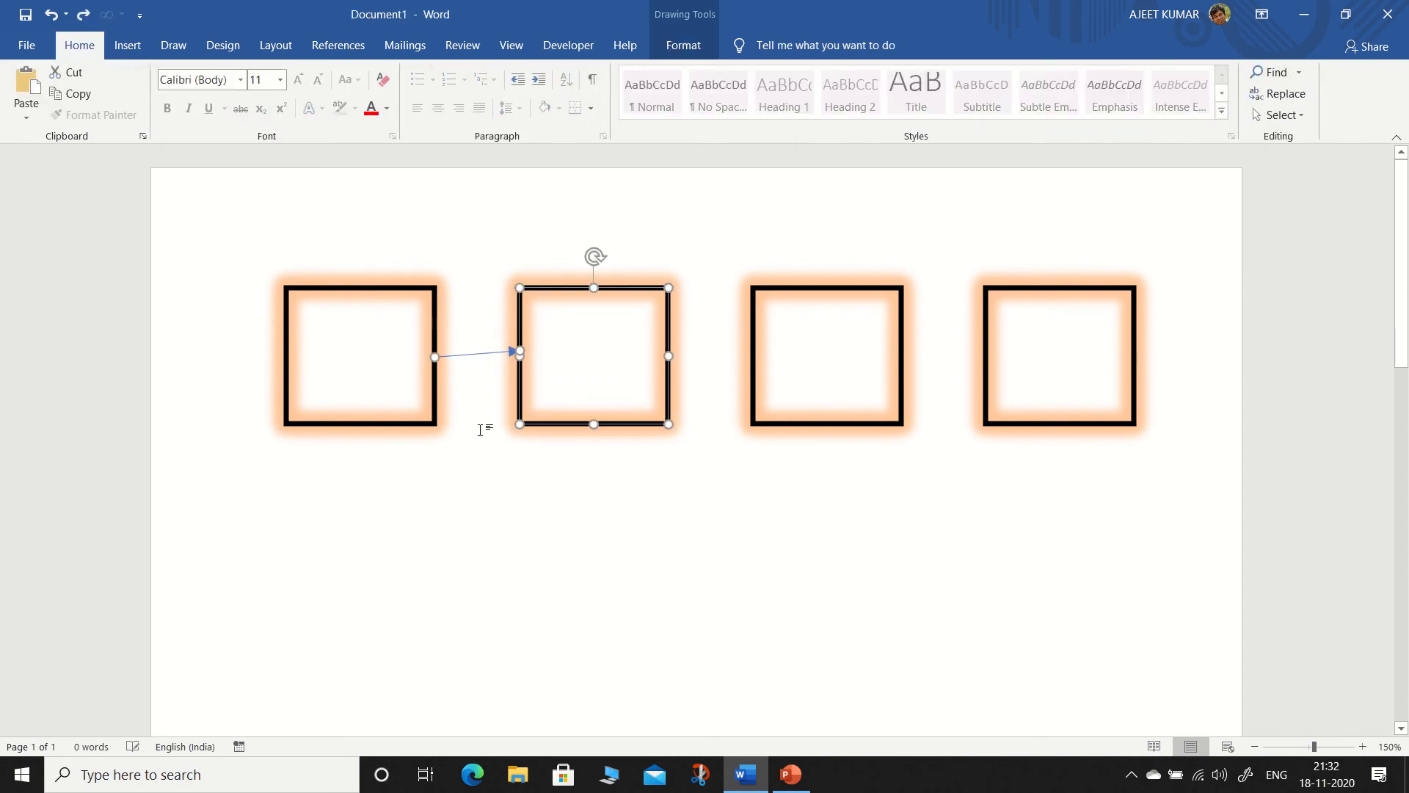
key(ctrl+z)
click(478, 408)
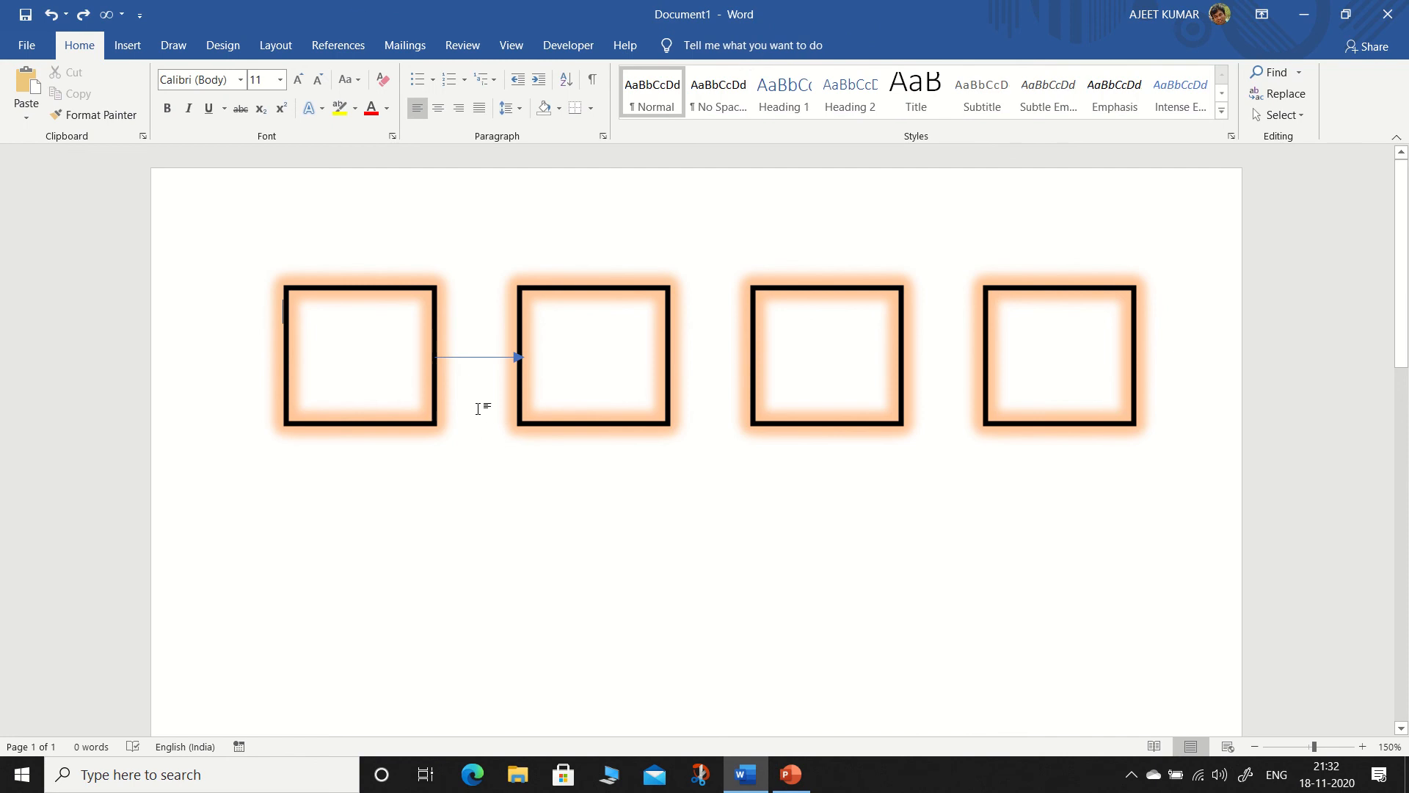
- Apply the thickest black theme line style to the arrow between the first two rectangles, recolour its outline light blue and deselect it
click(477, 359)
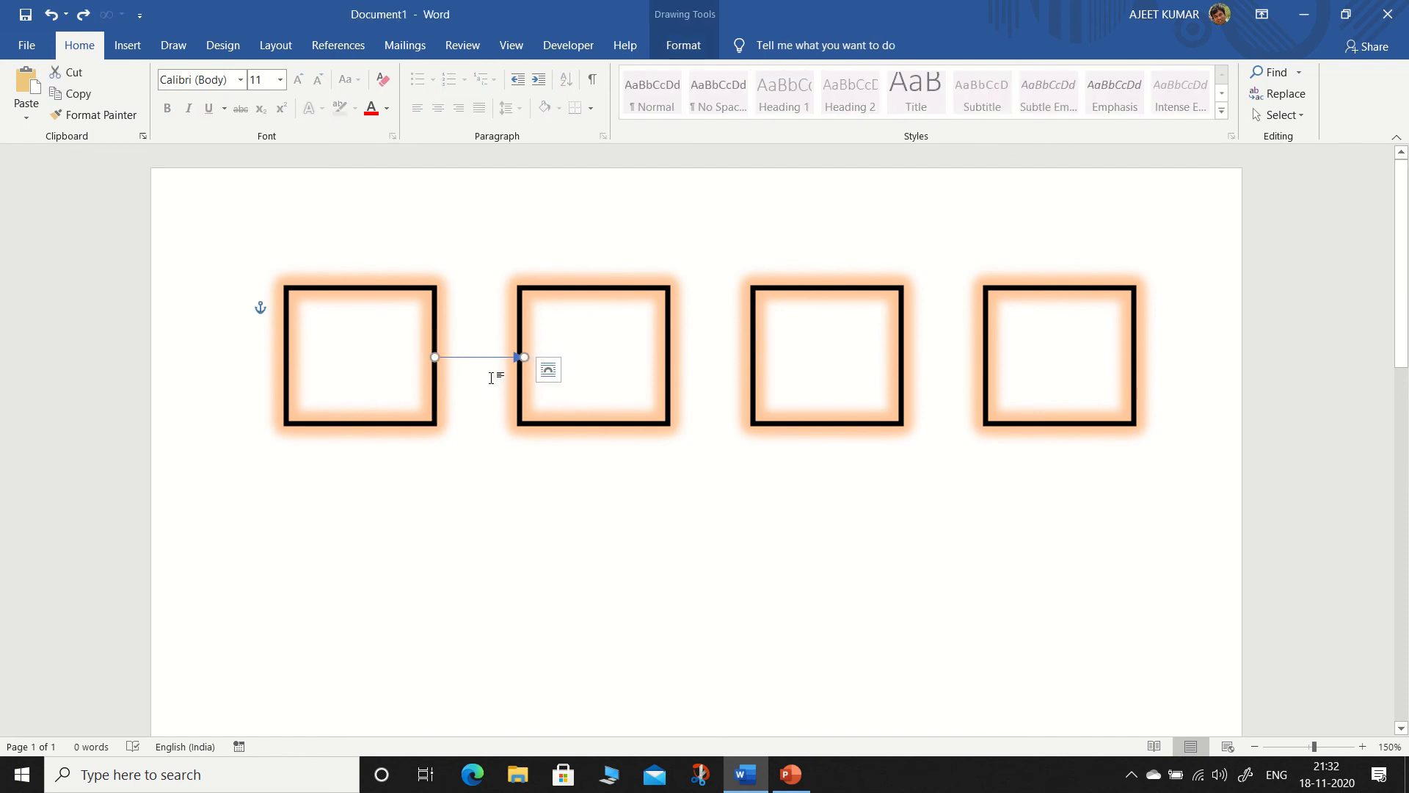
click(681, 50)
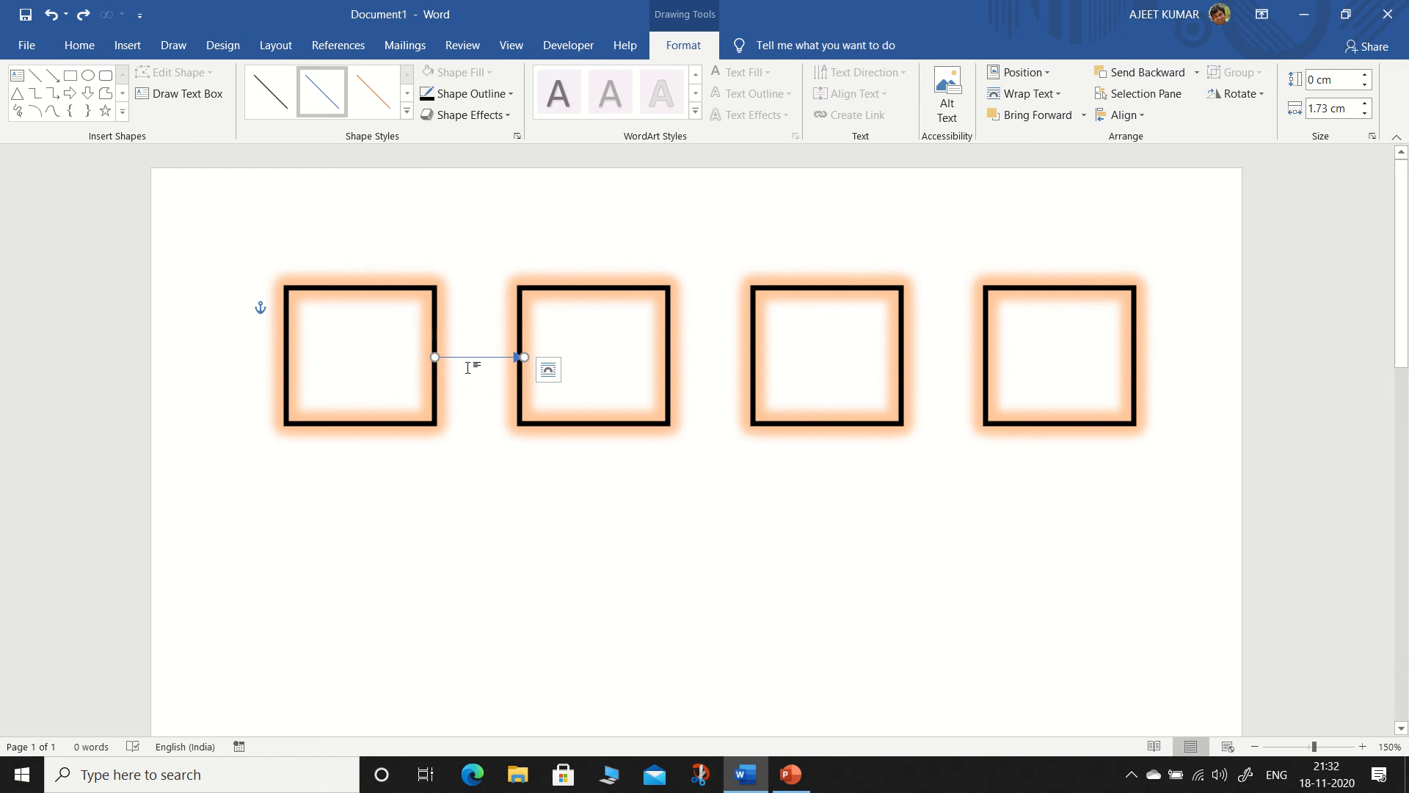
click(406, 110)
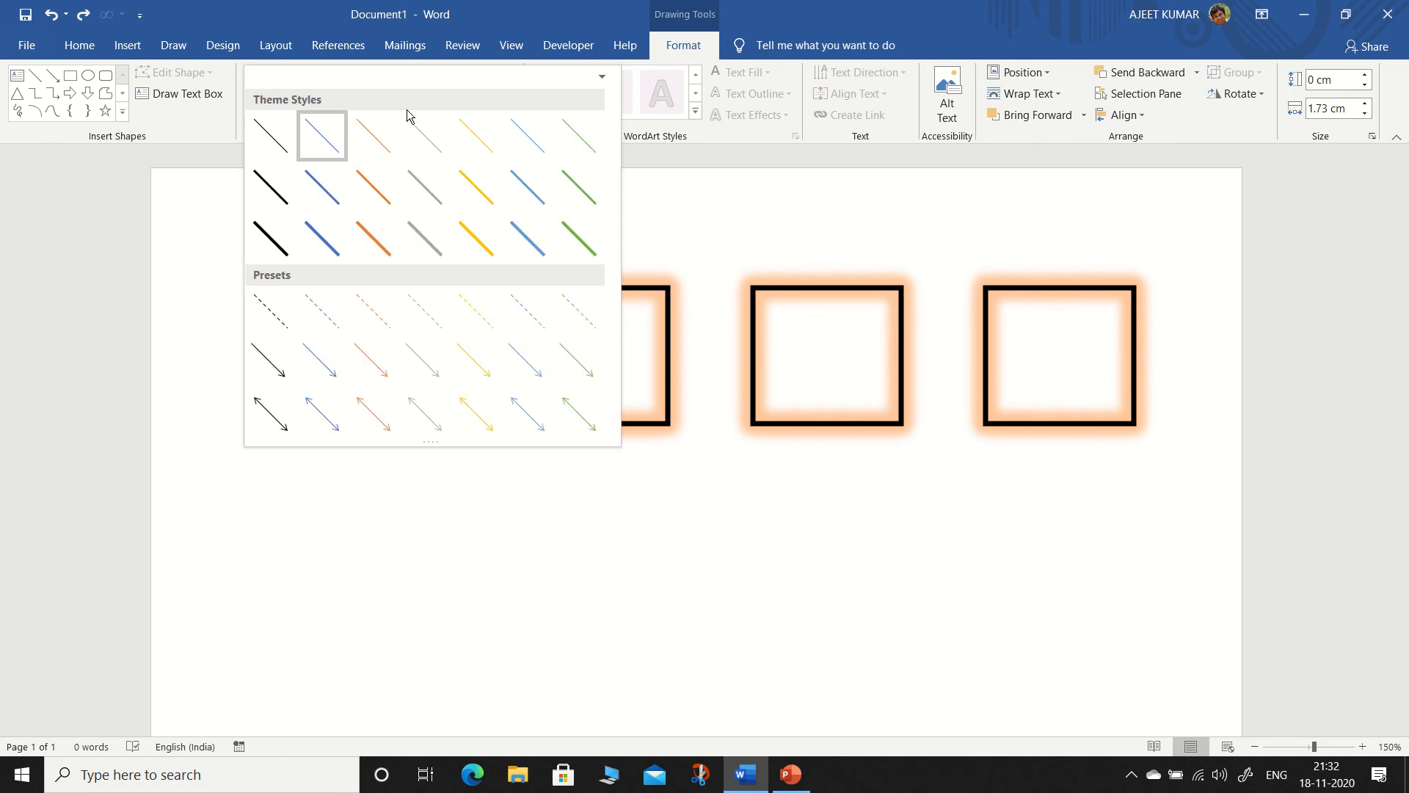
click(272, 247)
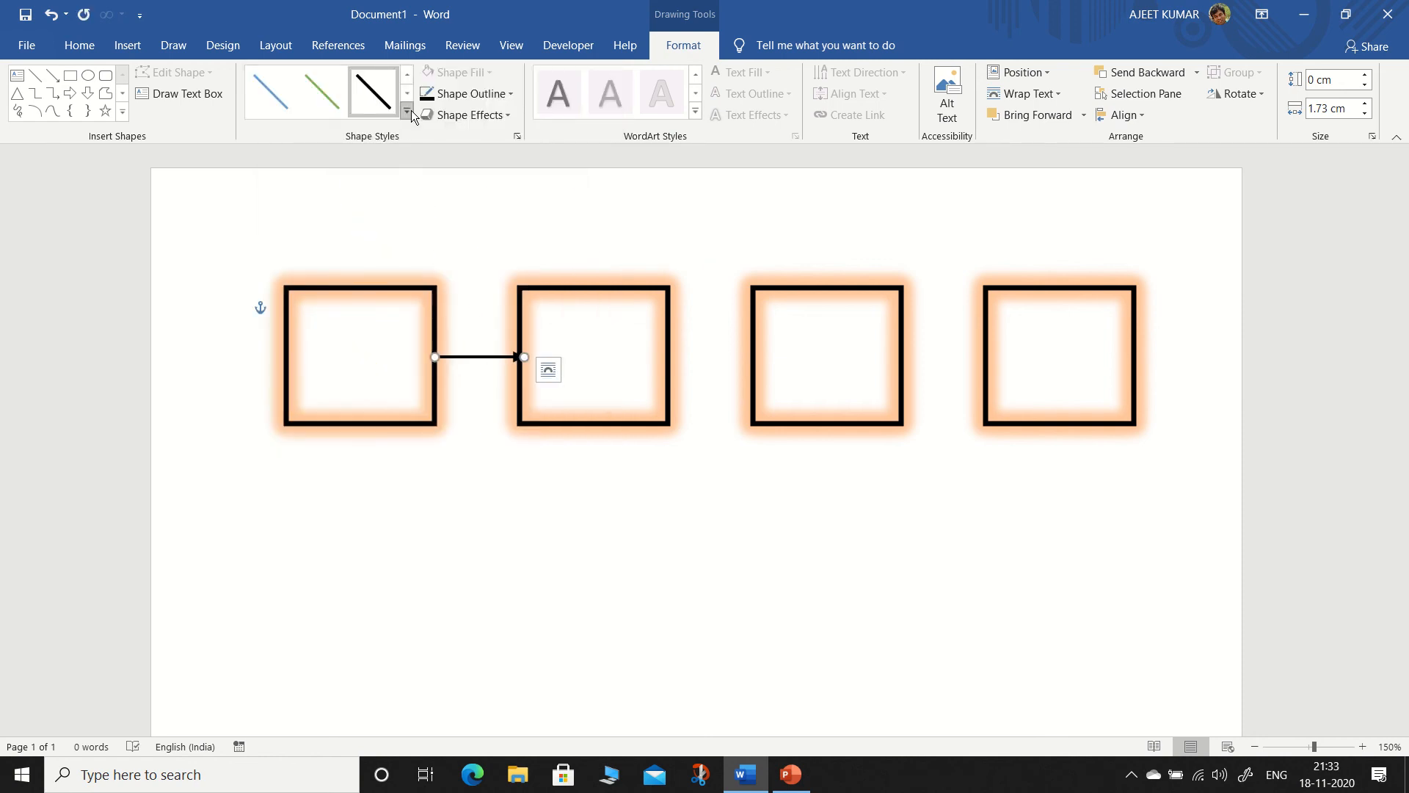
click(505, 95)
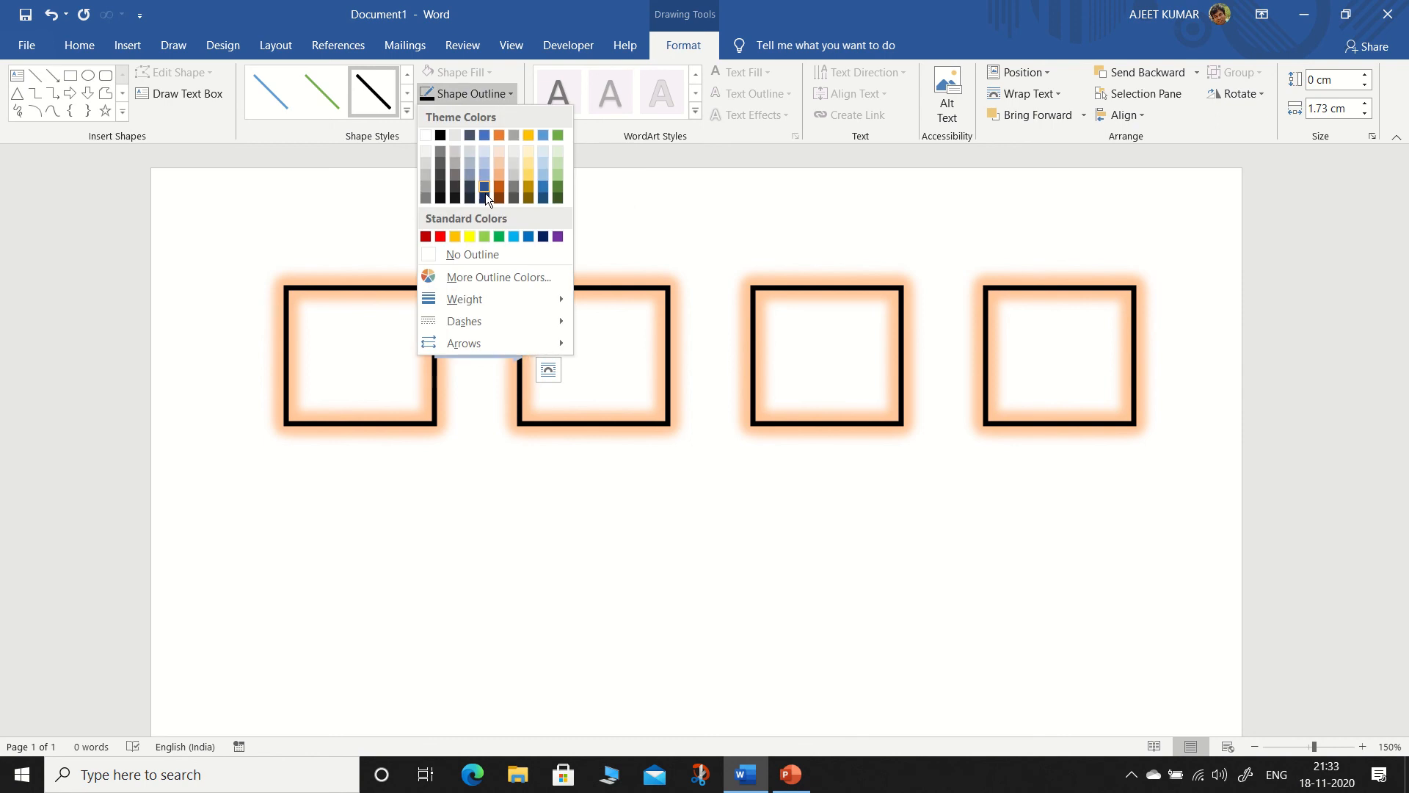
click(514, 236)
click(494, 424)
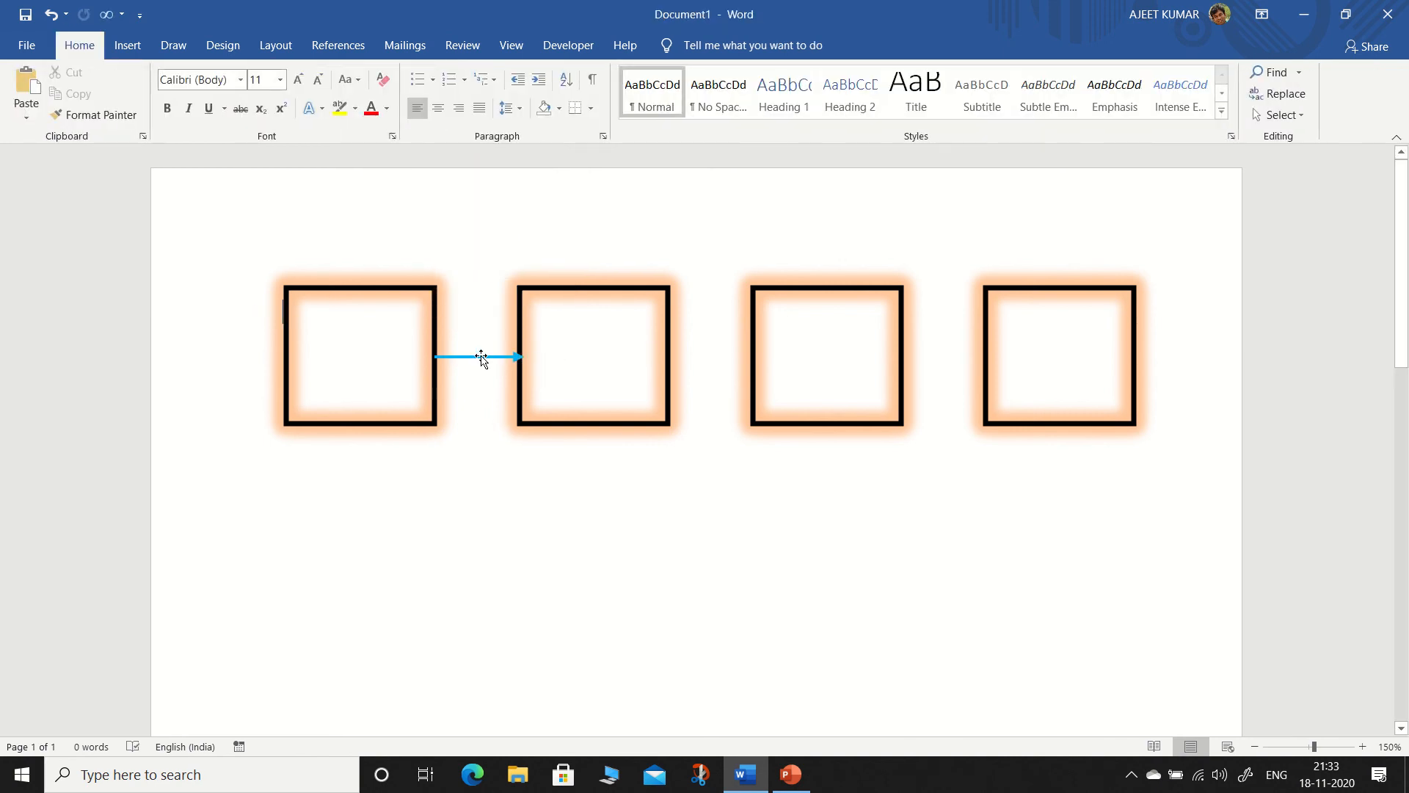
- Set the light blue connecting line to the double-headed arrow style with open heads
click(482, 356)
click(500, 102)
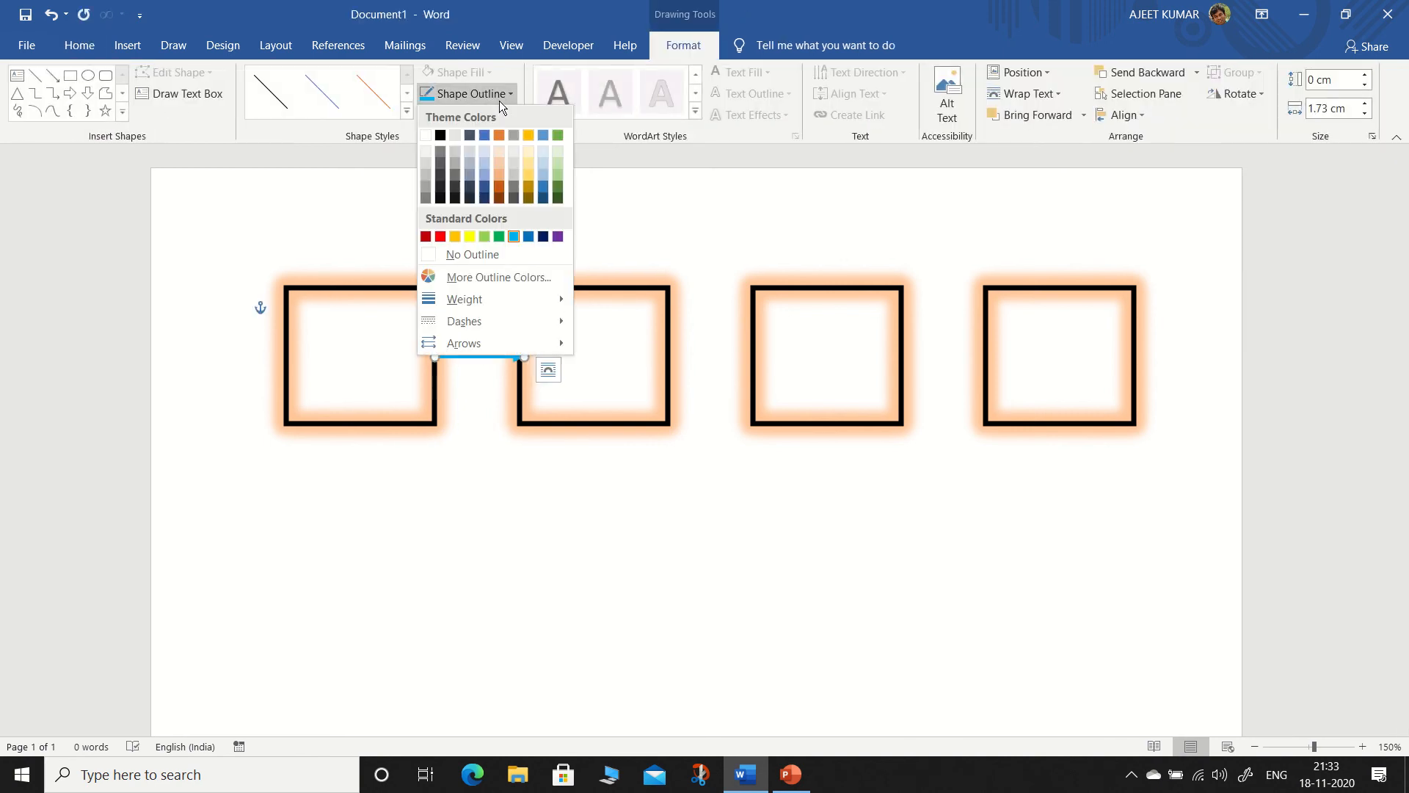
mouse_move(491, 302)
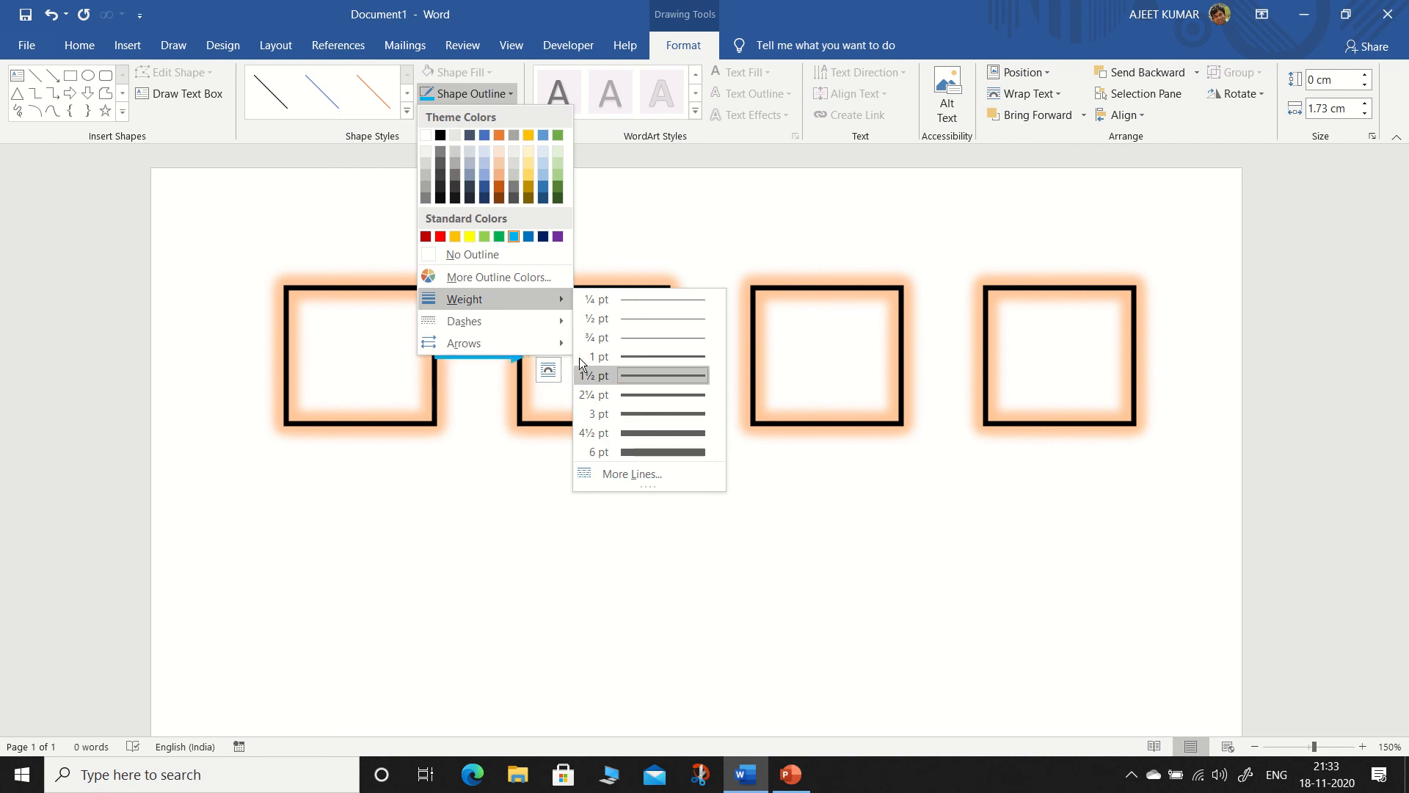
mouse_move(496, 344)
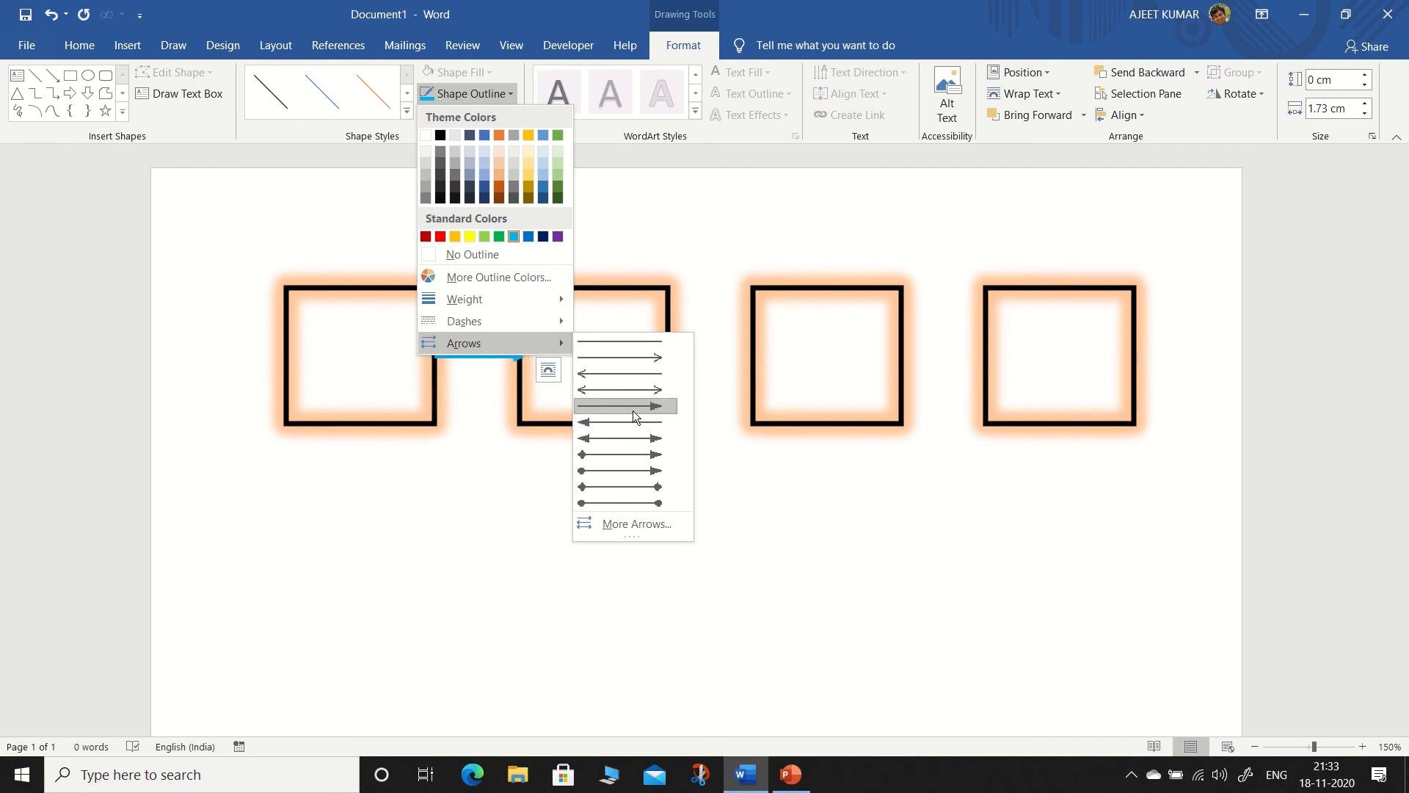
click(620, 390)
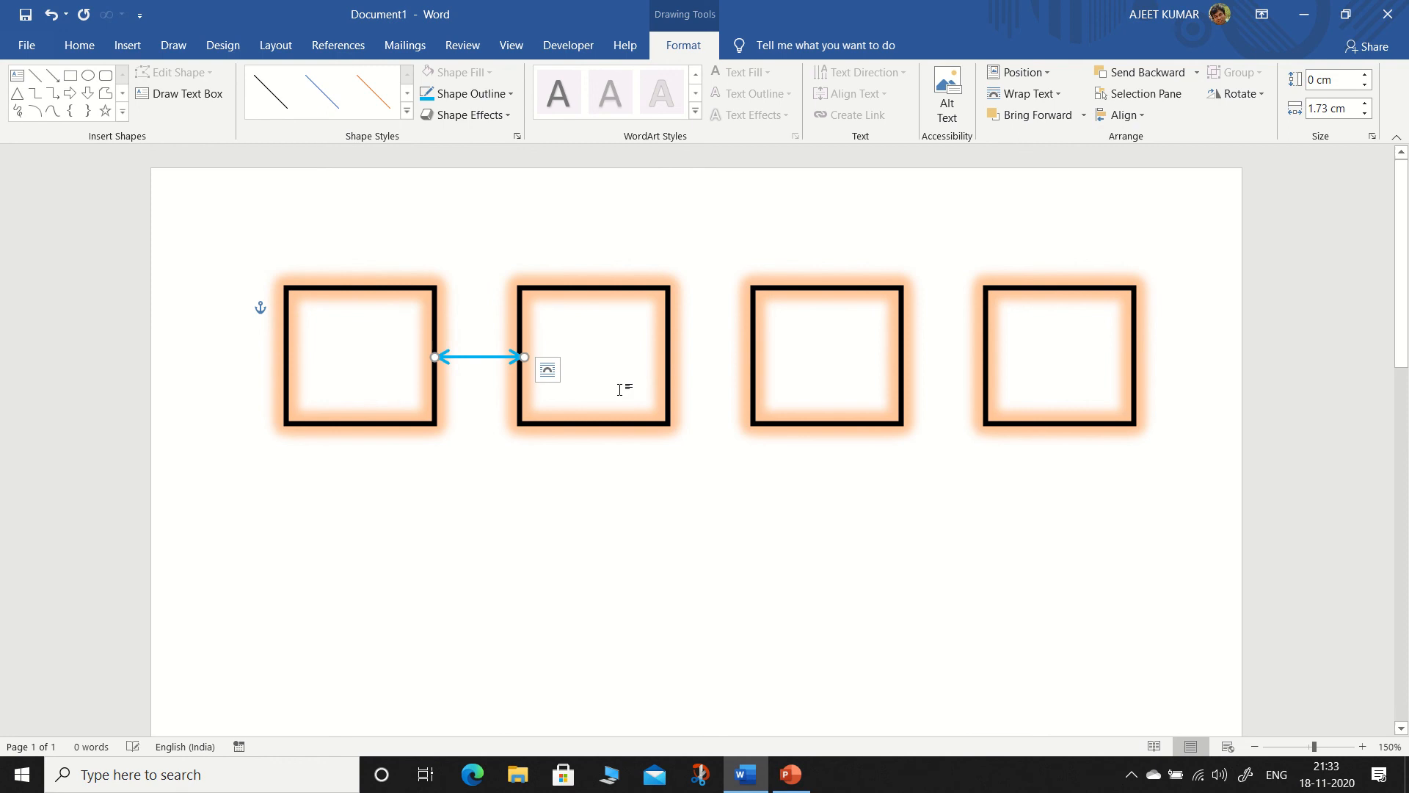
- Change the connecting line to a single open-headed arrow pointing at the first rectangle and deselect it
click(487, 95)
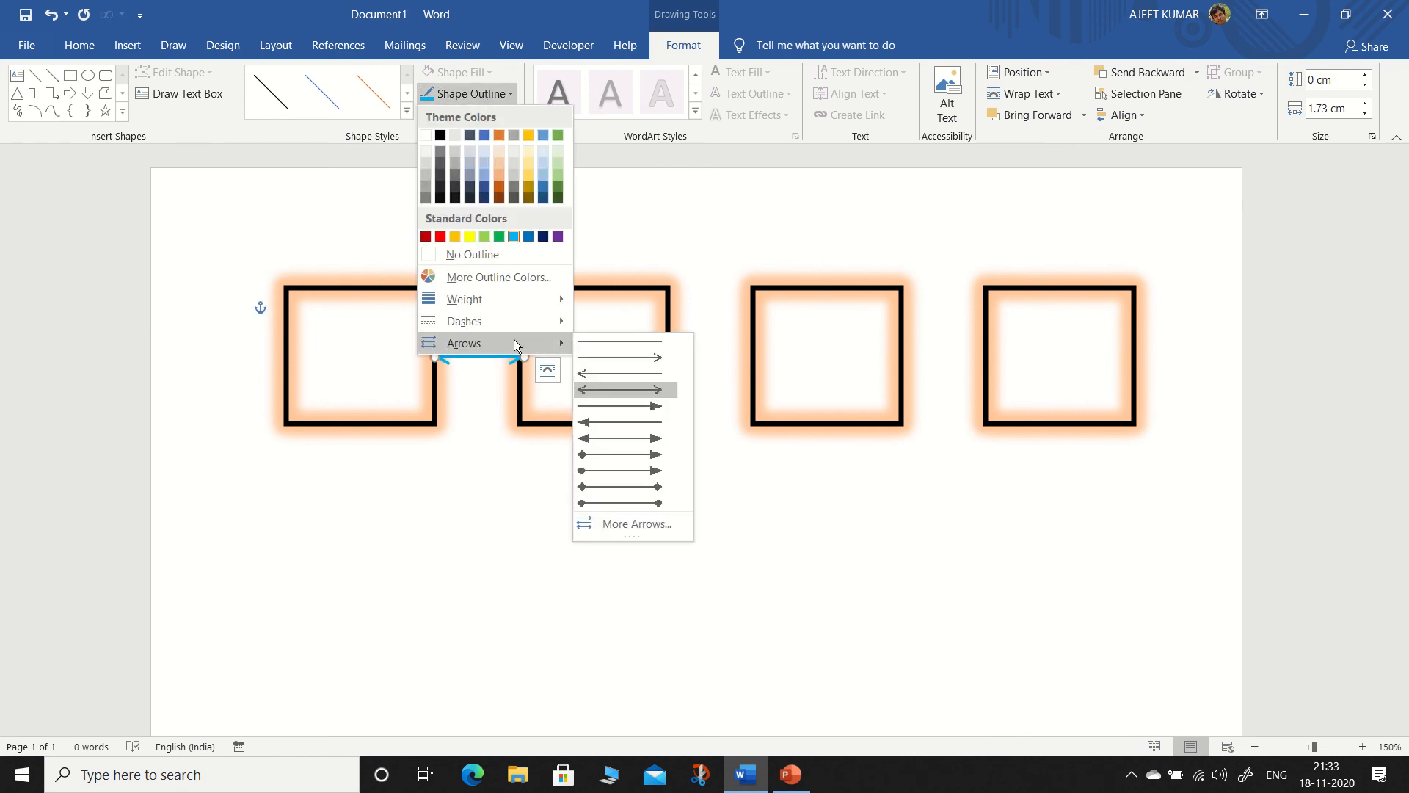
click(611, 376)
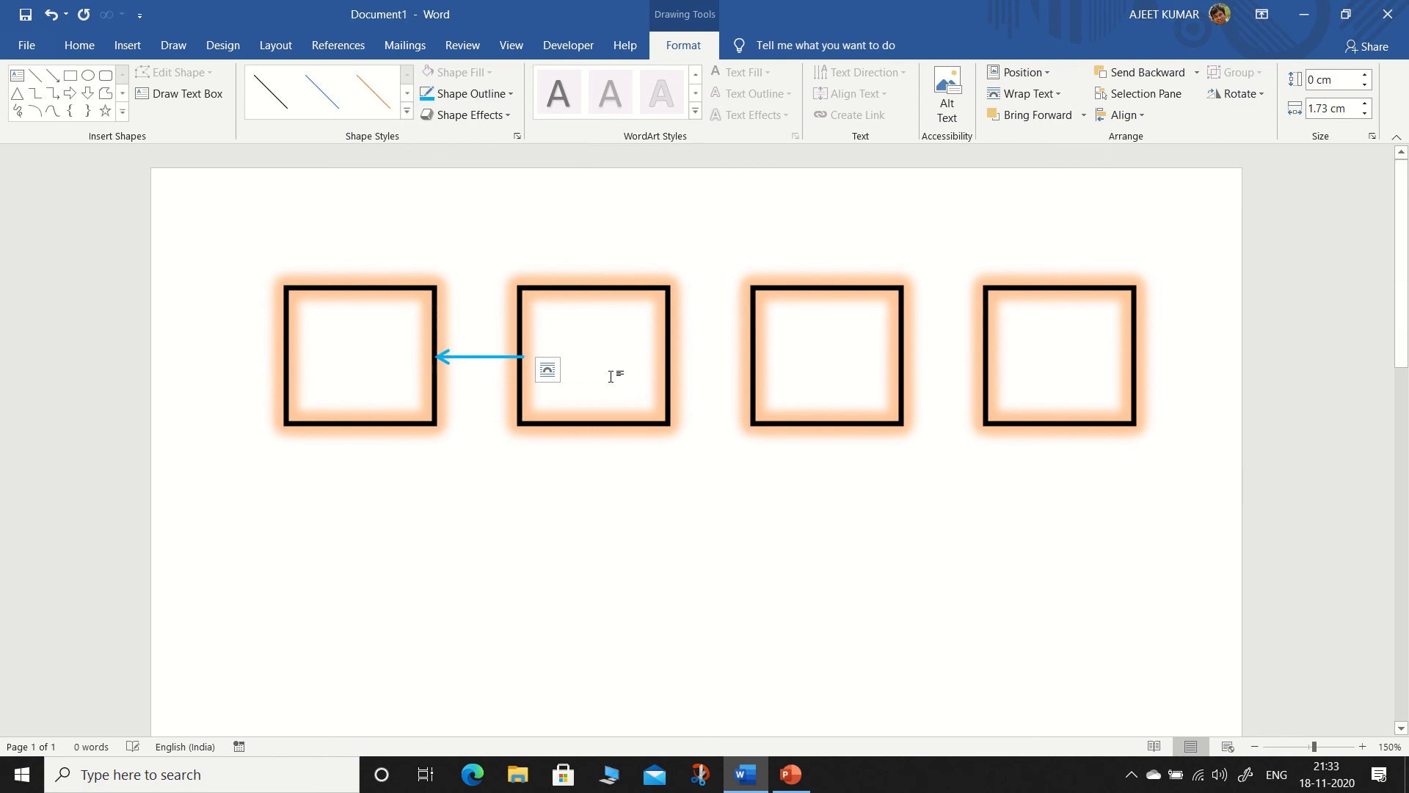
click(497, 482)
click(465, 356)
click(490, 545)
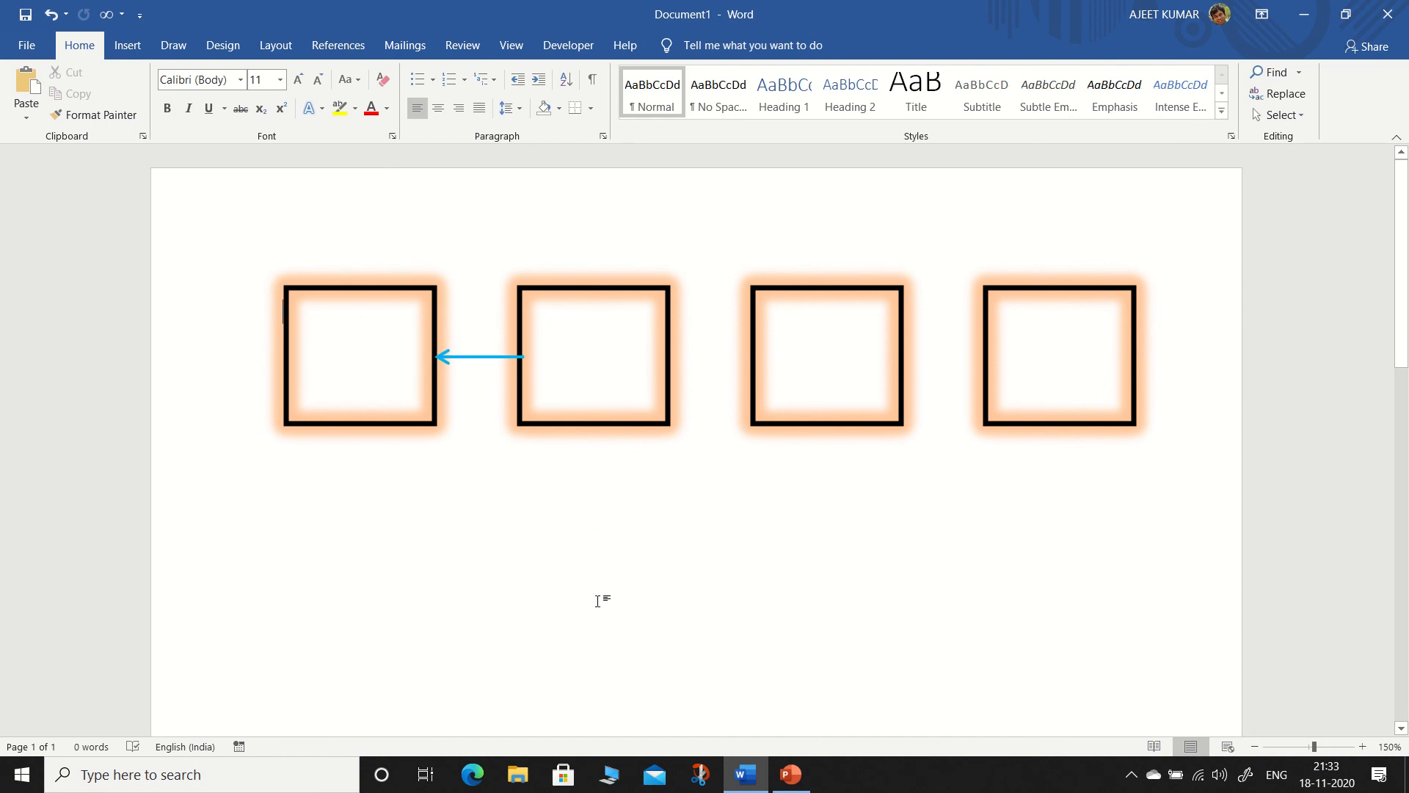
- Shift the row of rectangles down the page and enter the text "This is my first training" above it, followed by blank lines
key(ctrl+z)
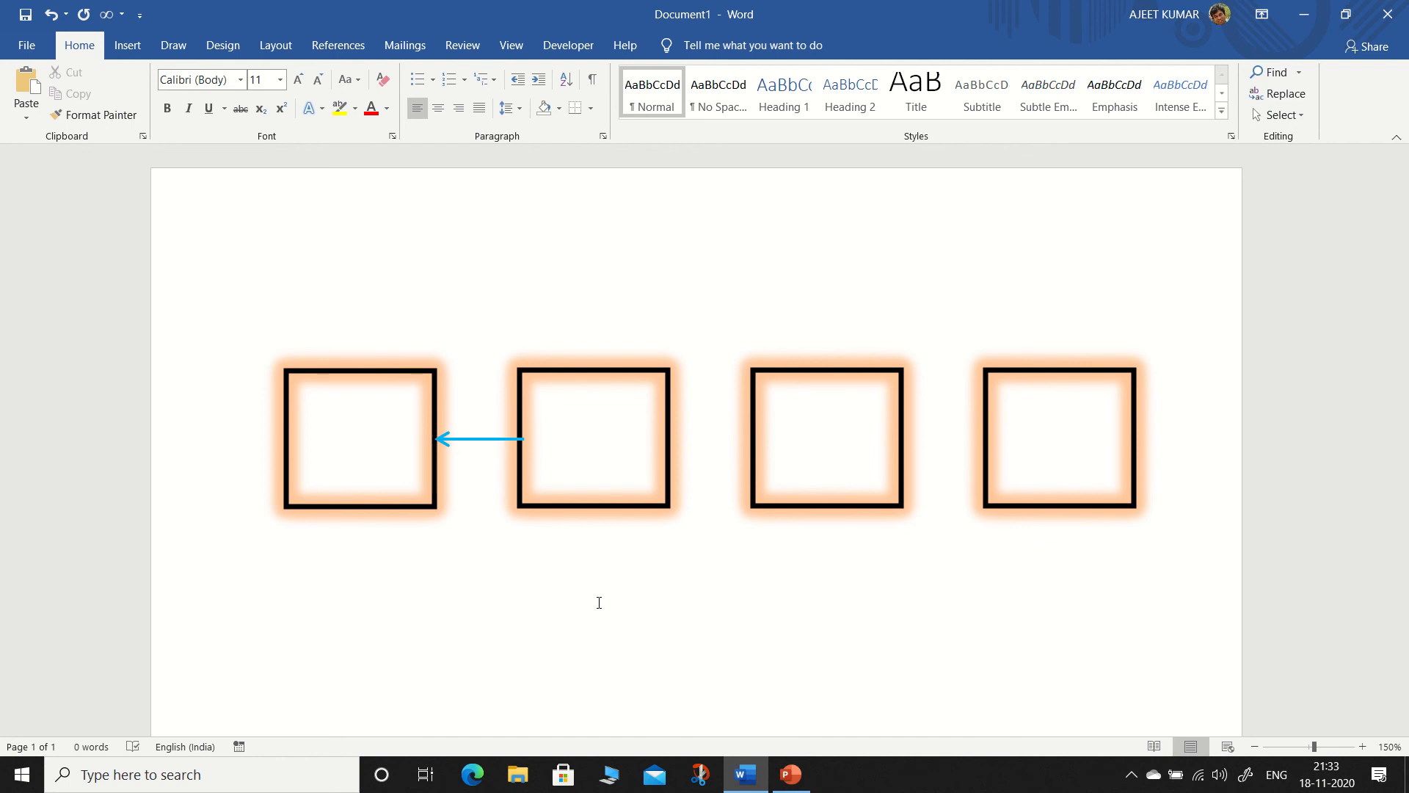
text(This is my first training)
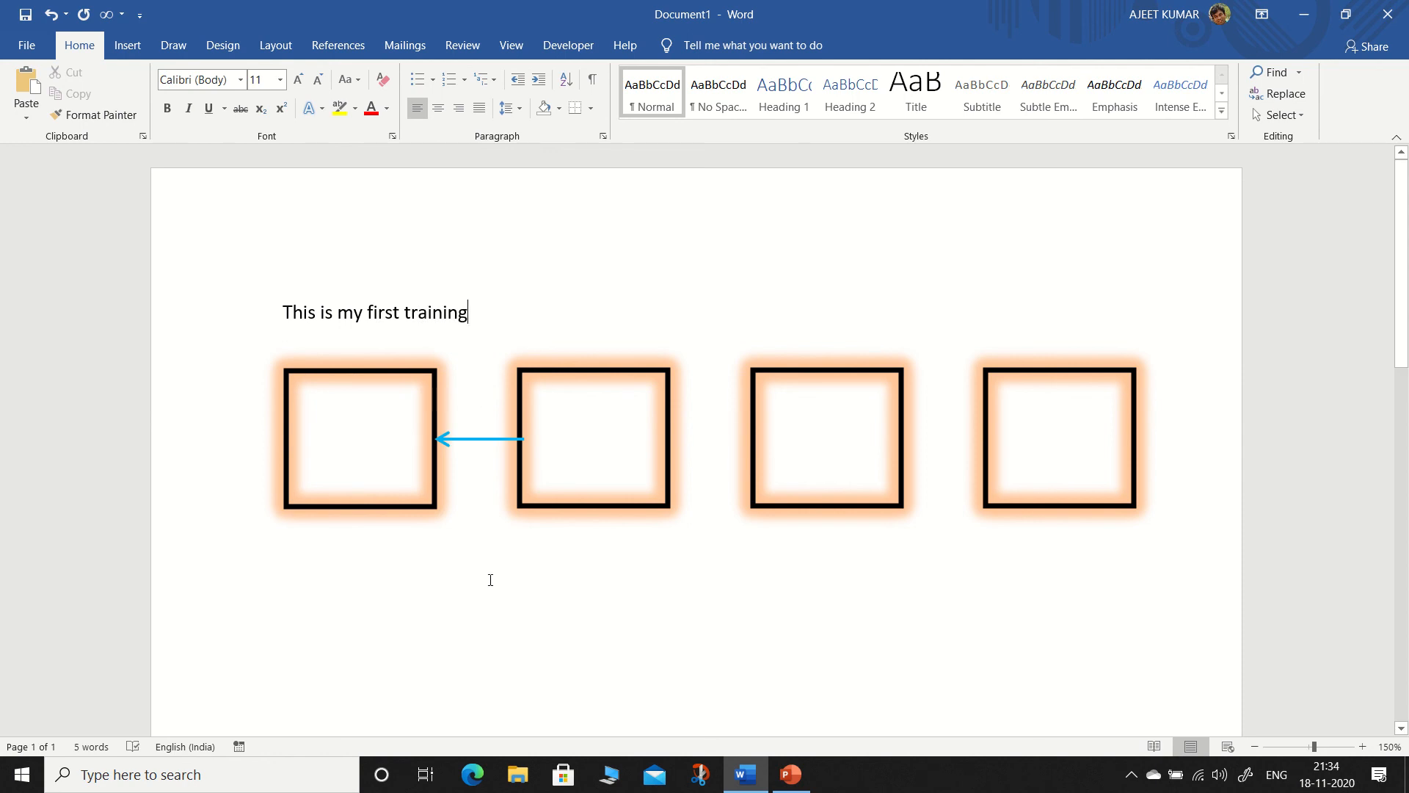
key(Return)
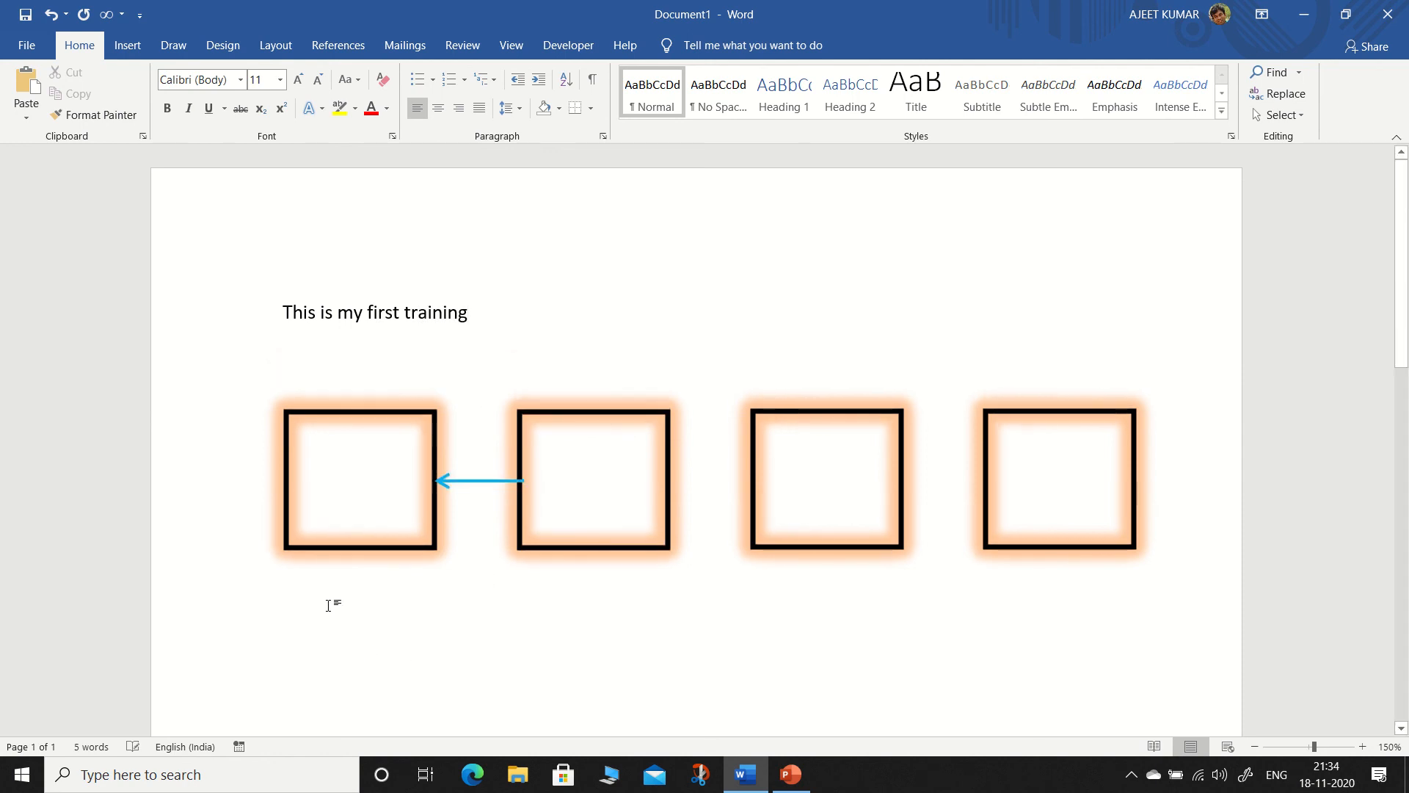
key(Return)
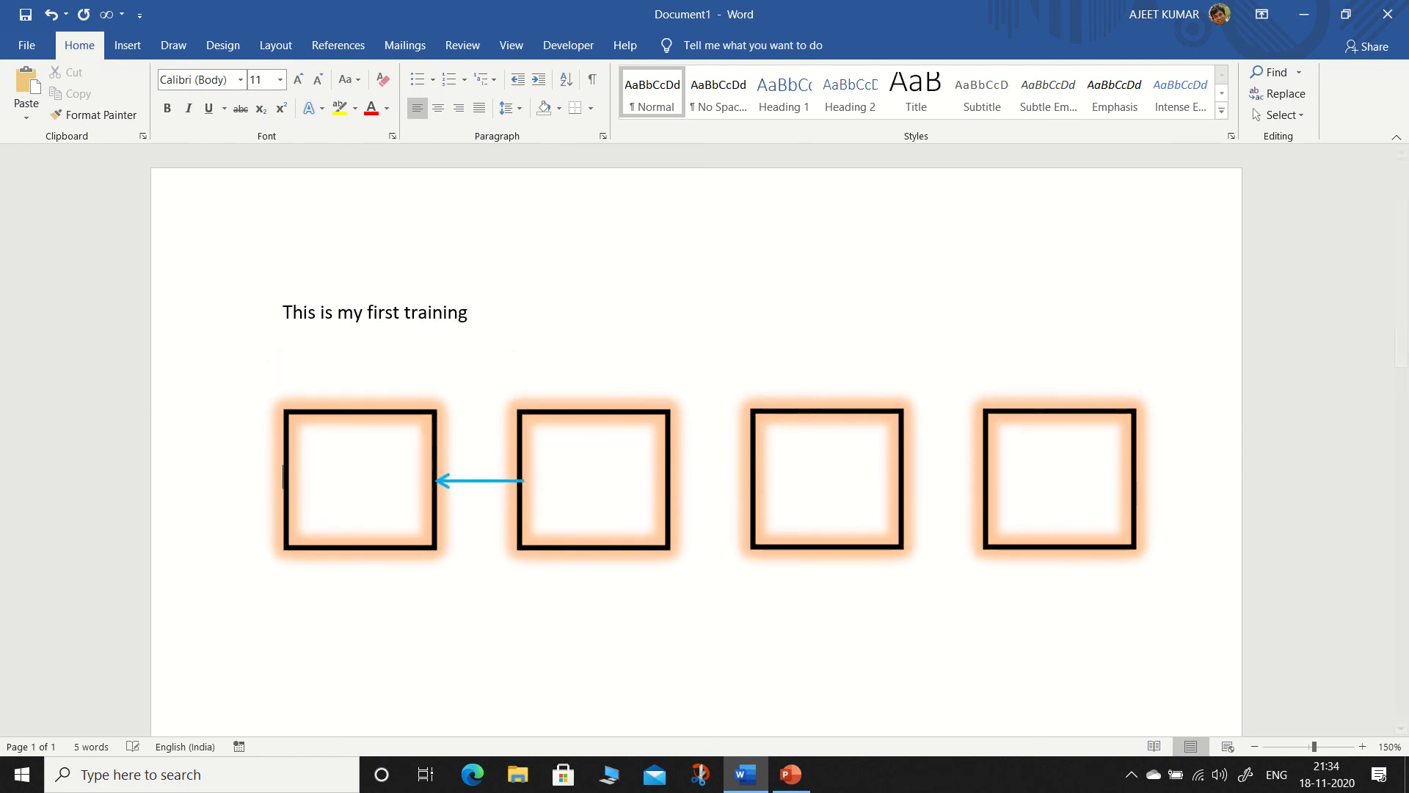
- Place the insertion point on a blank line below the row of rectangles
scroll(351, 640, down, 1)
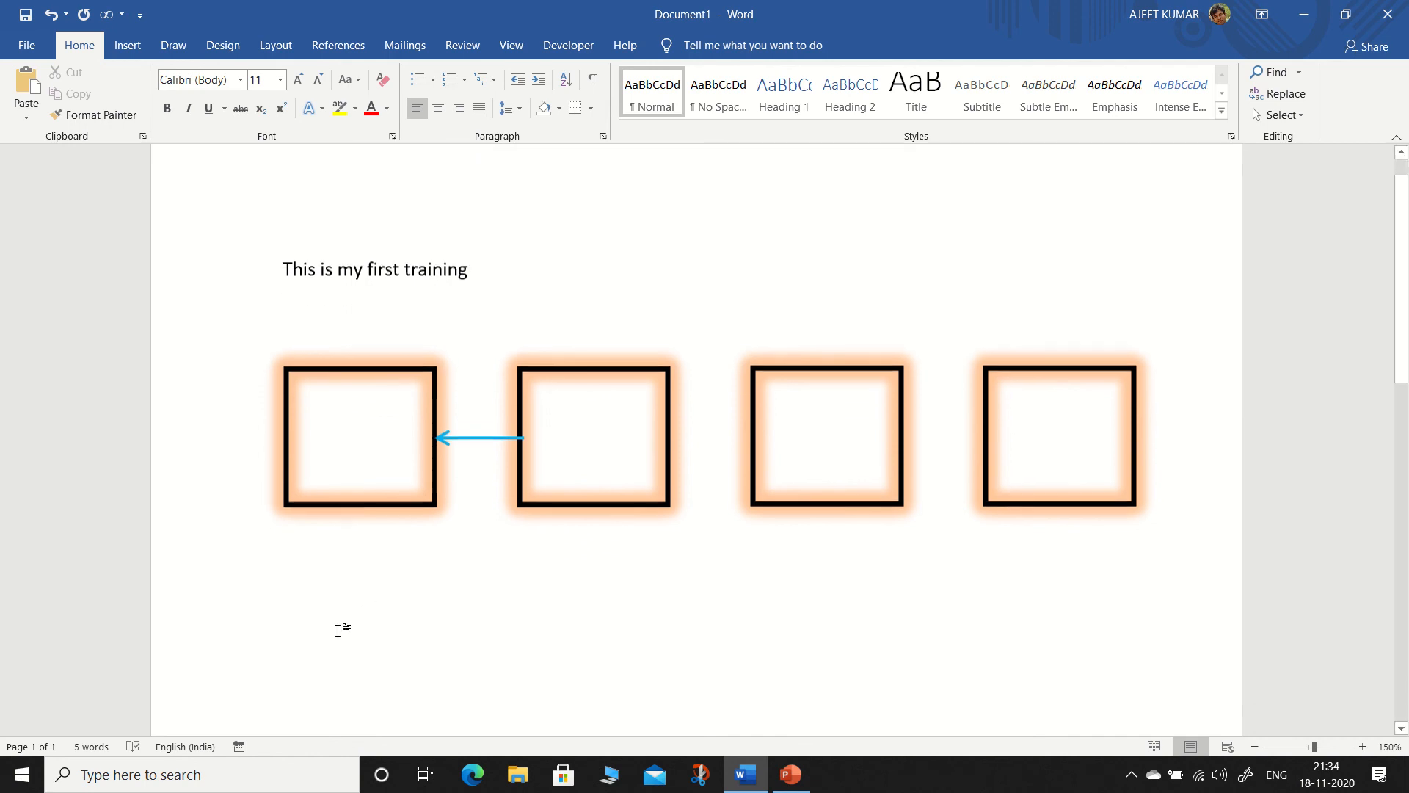
double_click(351, 609)
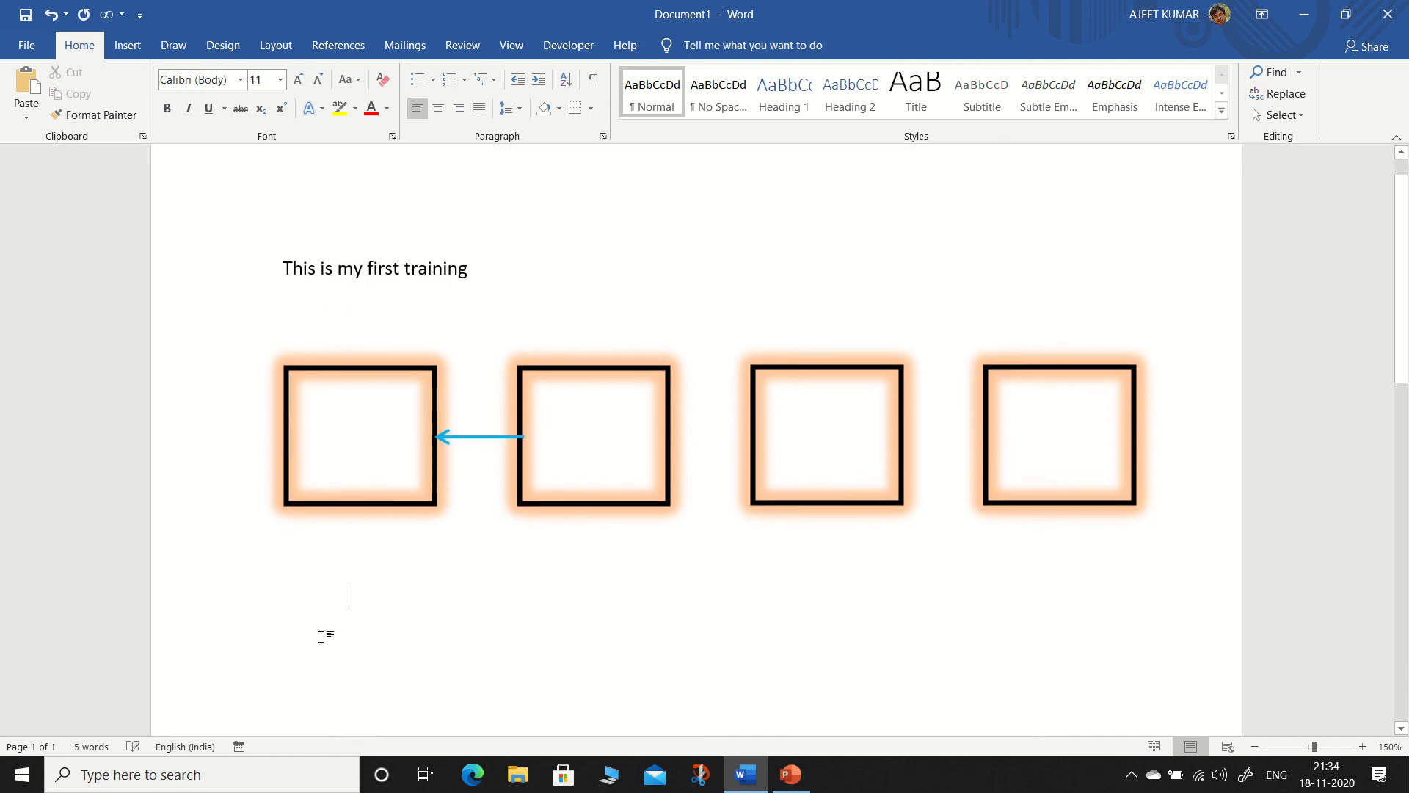
key(ctrl+z)
key(ctrl+y)
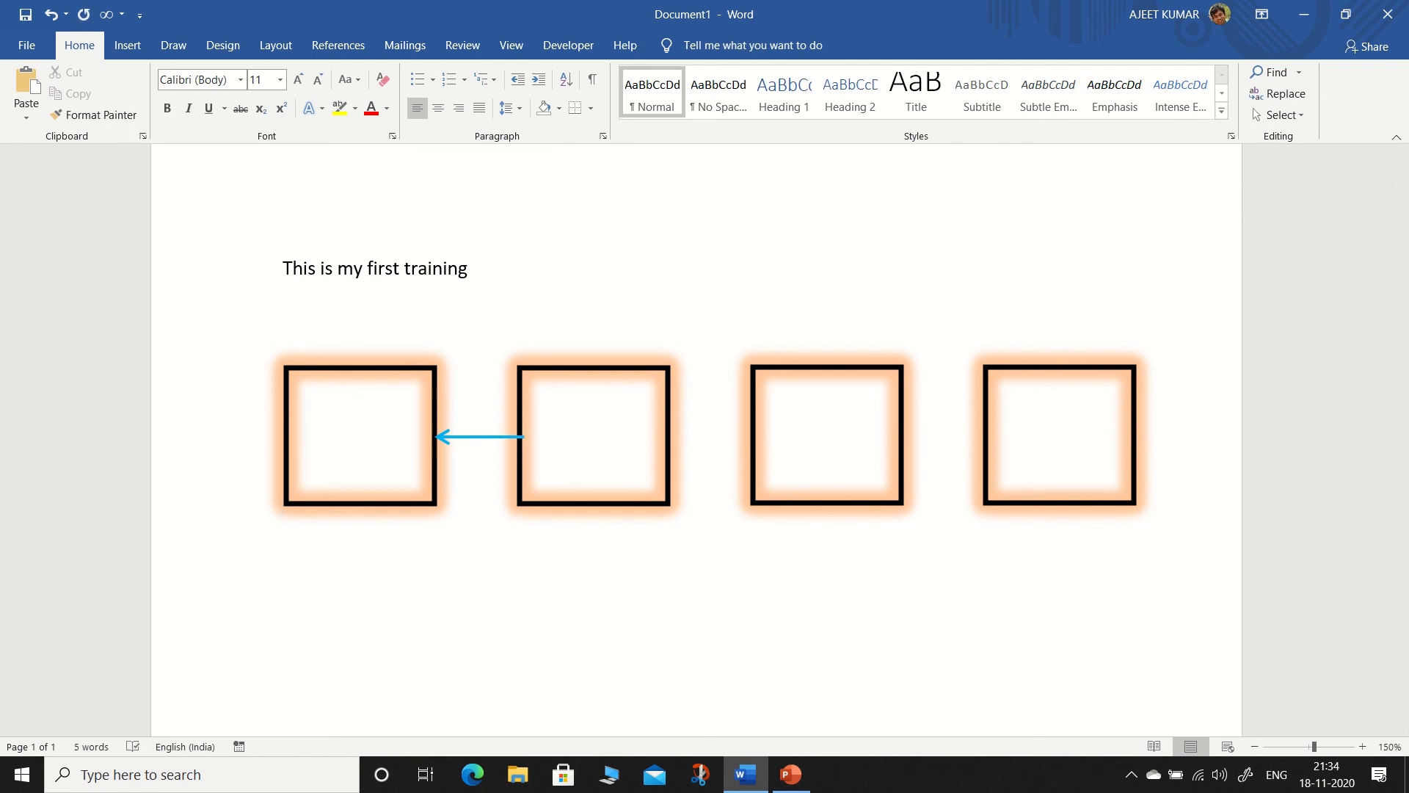
key(Return)
key(Return)
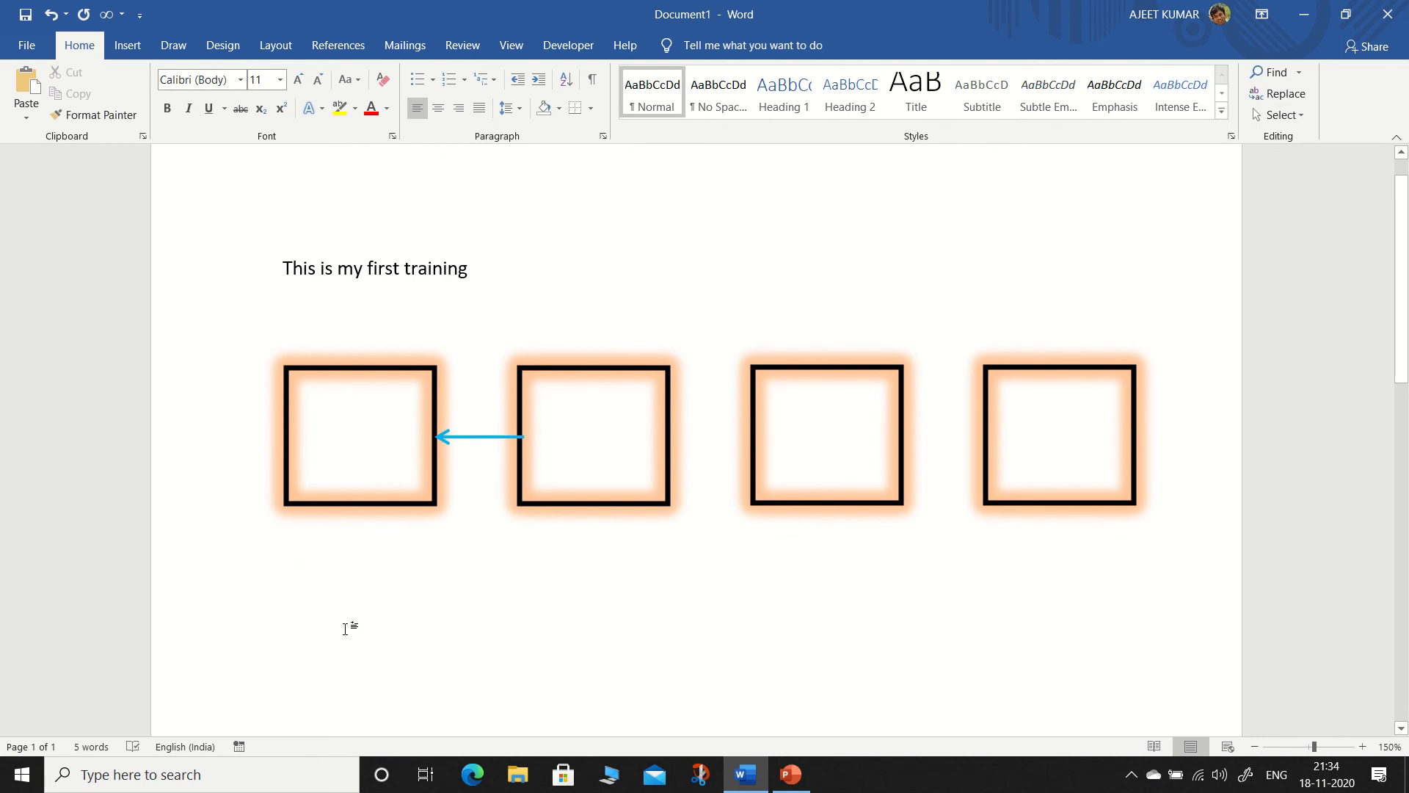
- Insert a new drawing canvas below the row of rectangles and deselect it
scroll(359, 620, down, 3)
scroll(359, 620, down, 2)
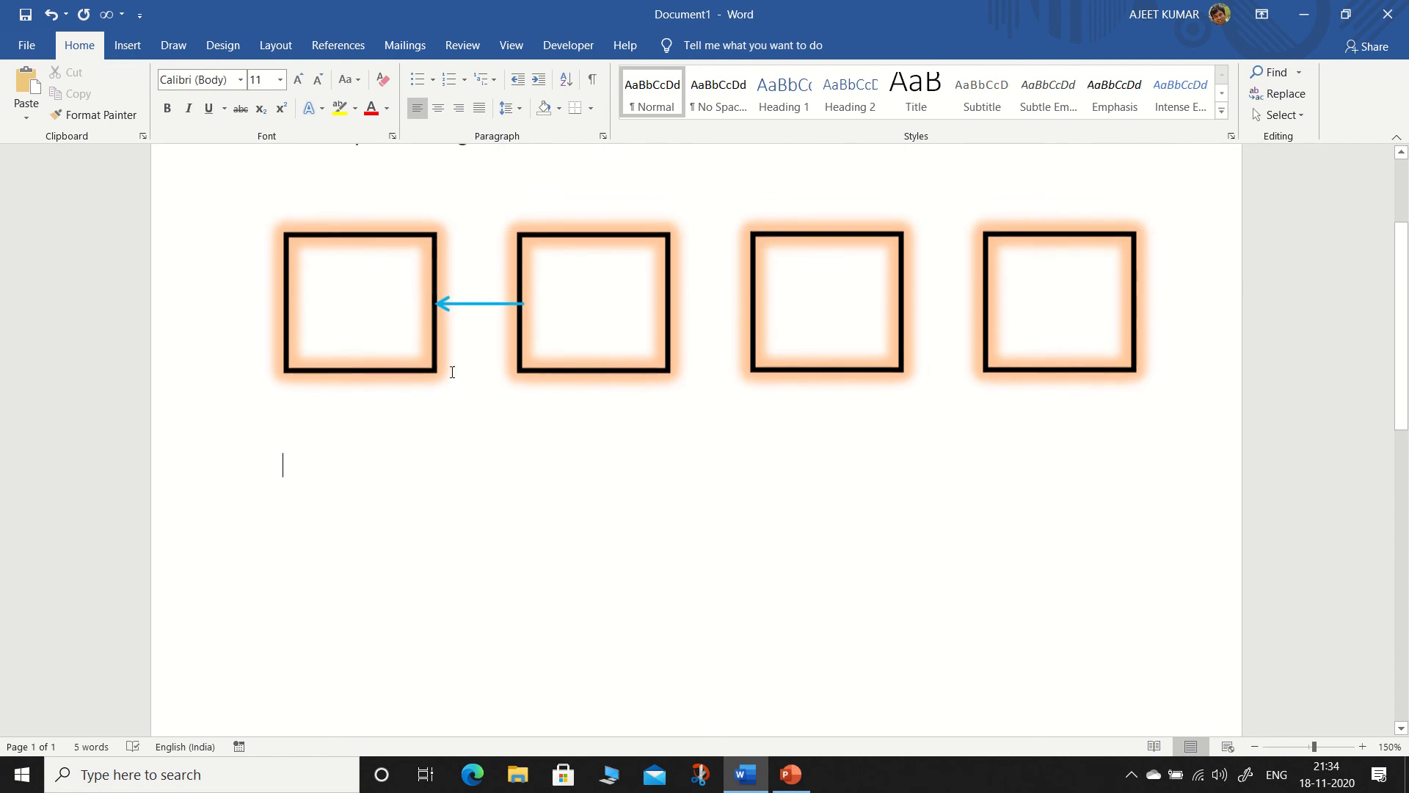
scroll(488, 408, up, 3)
scroll(487, 506, down, 2)
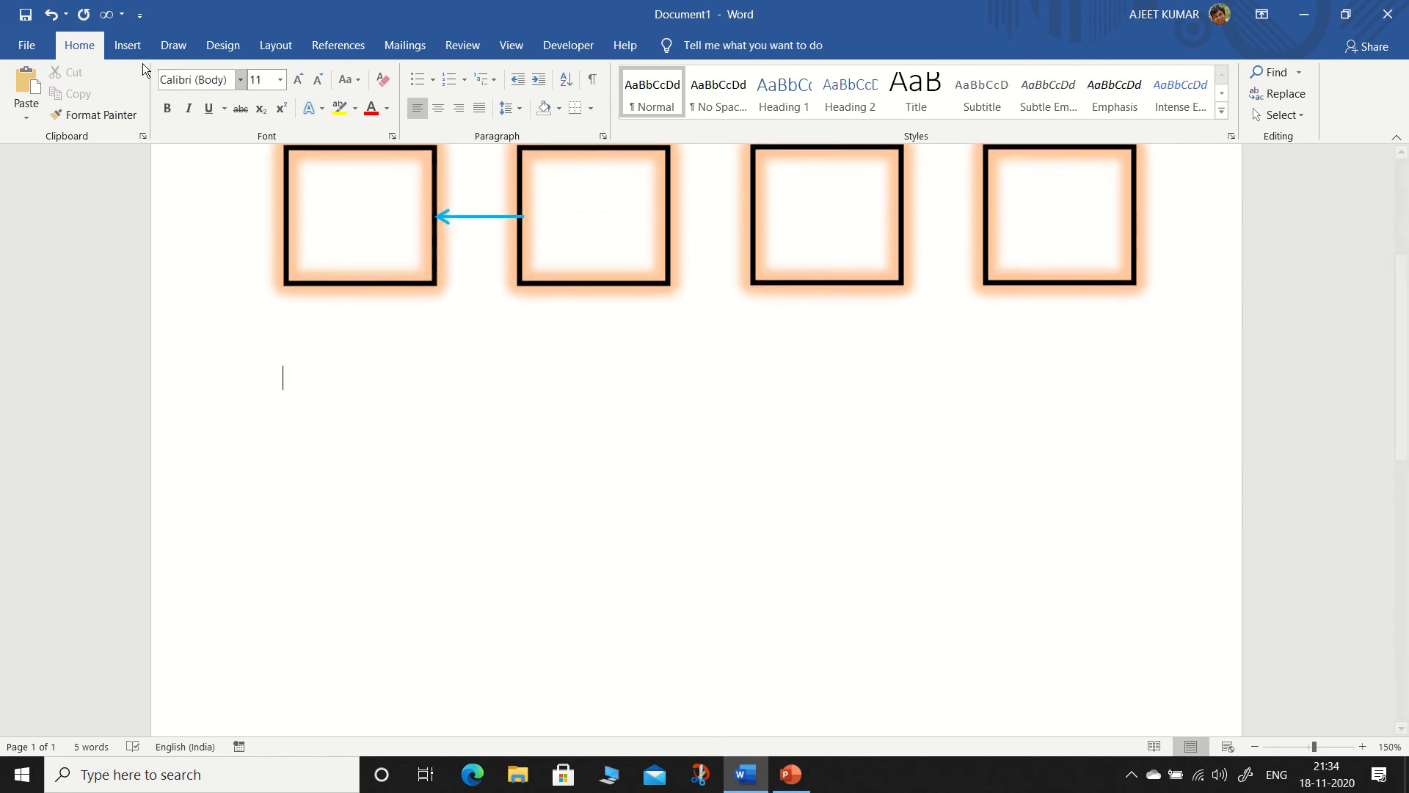
click(127, 45)
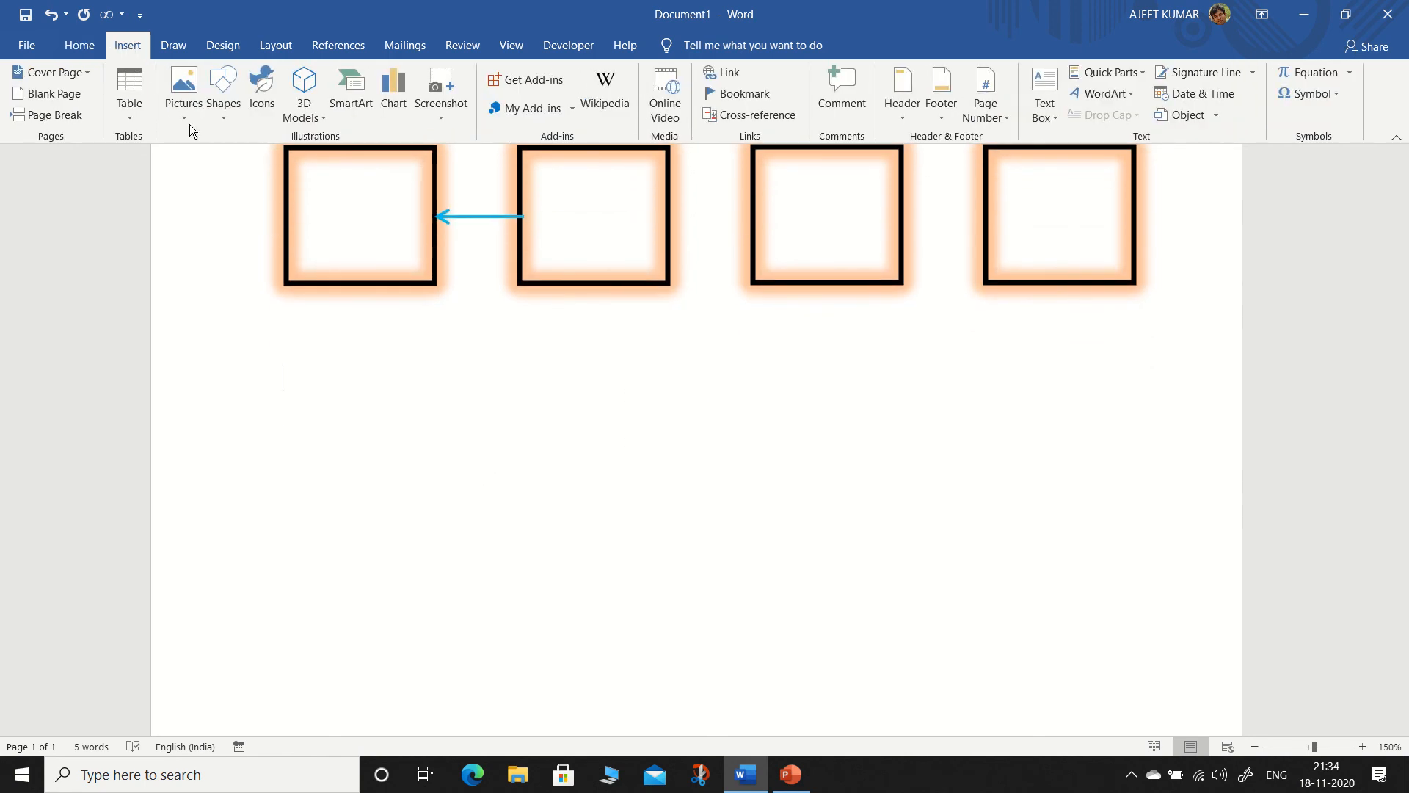
click(220, 114)
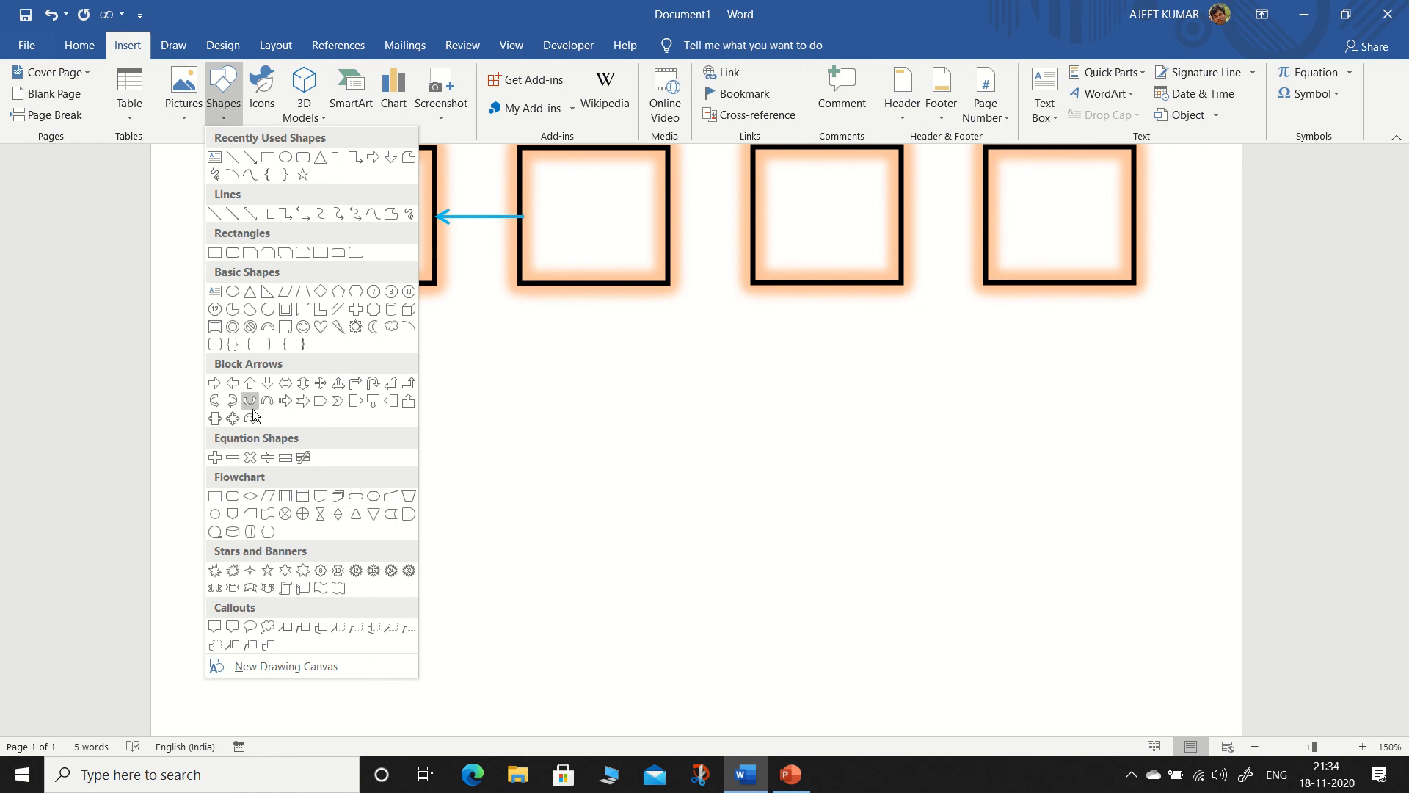
click(294, 667)
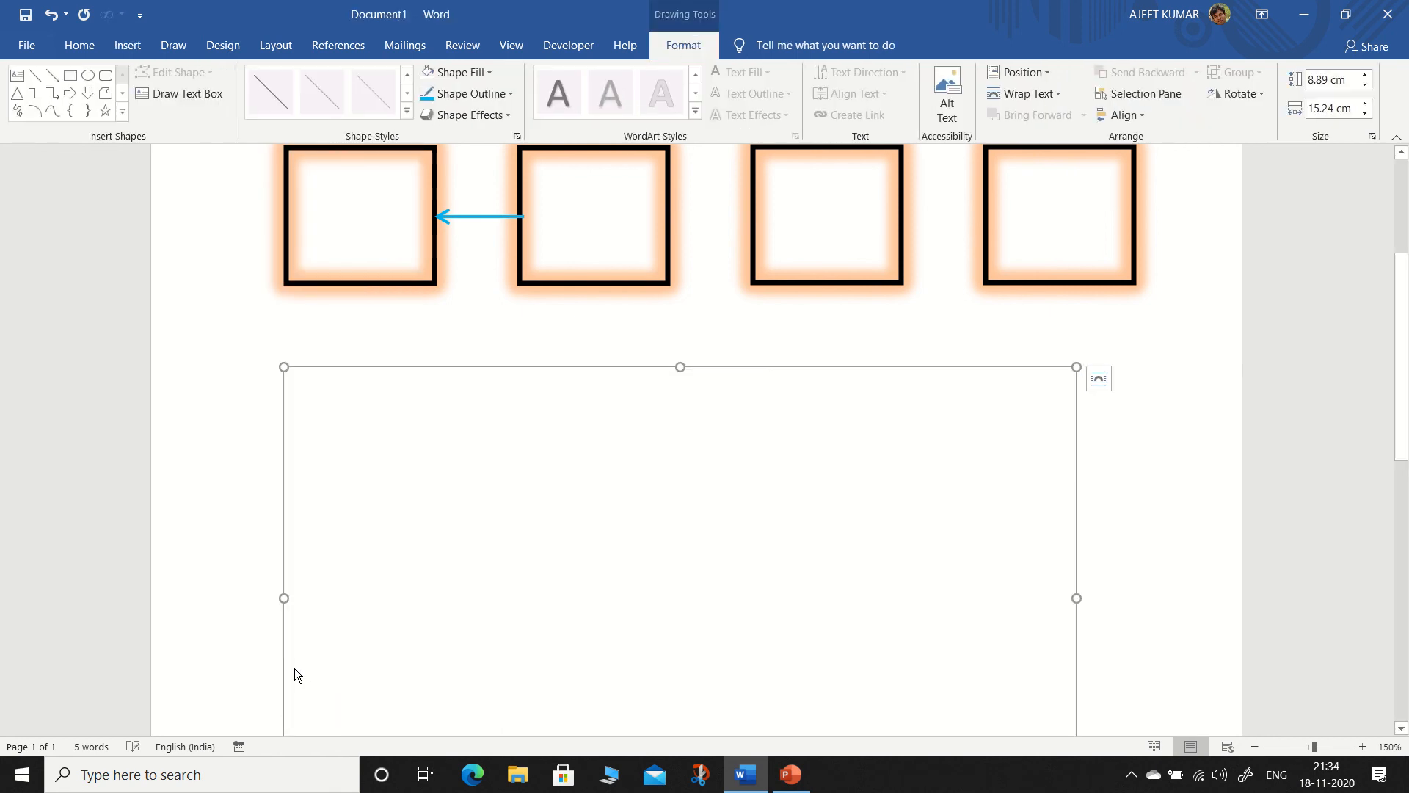
scroll(587, 537, down, 2)
scroll(599, 527, up, 3)
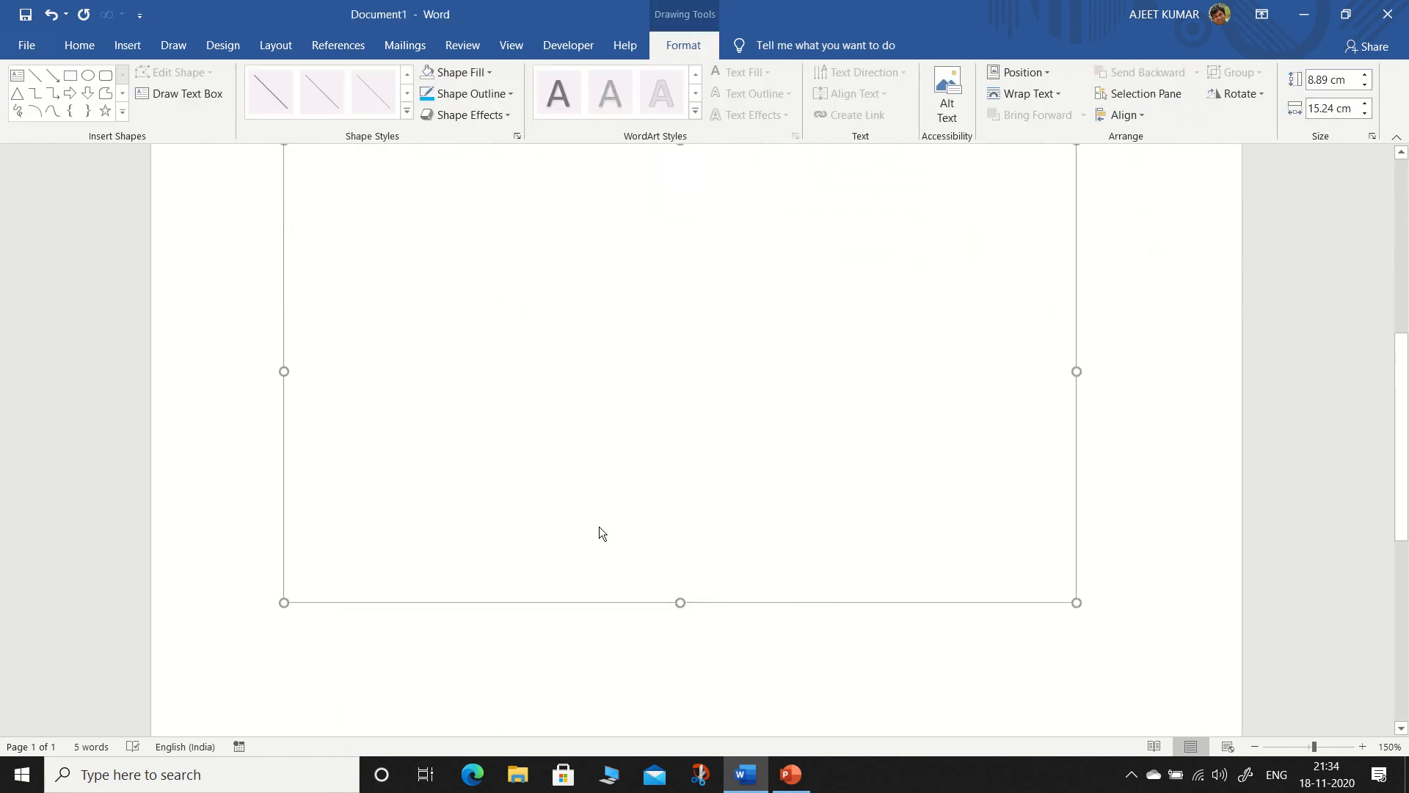
click(717, 239)
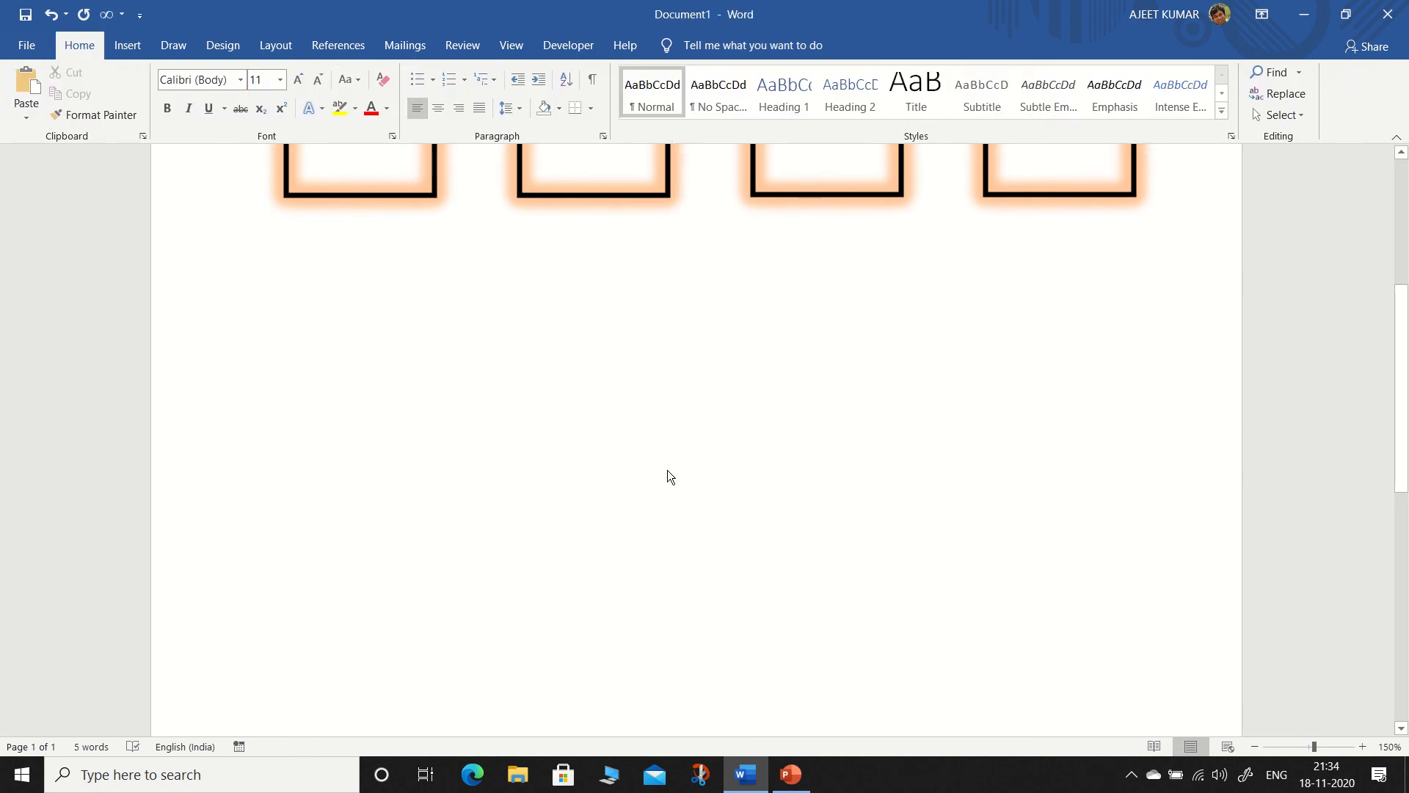
- Give the drawing canvas a black outline and deselect it
click(589, 462)
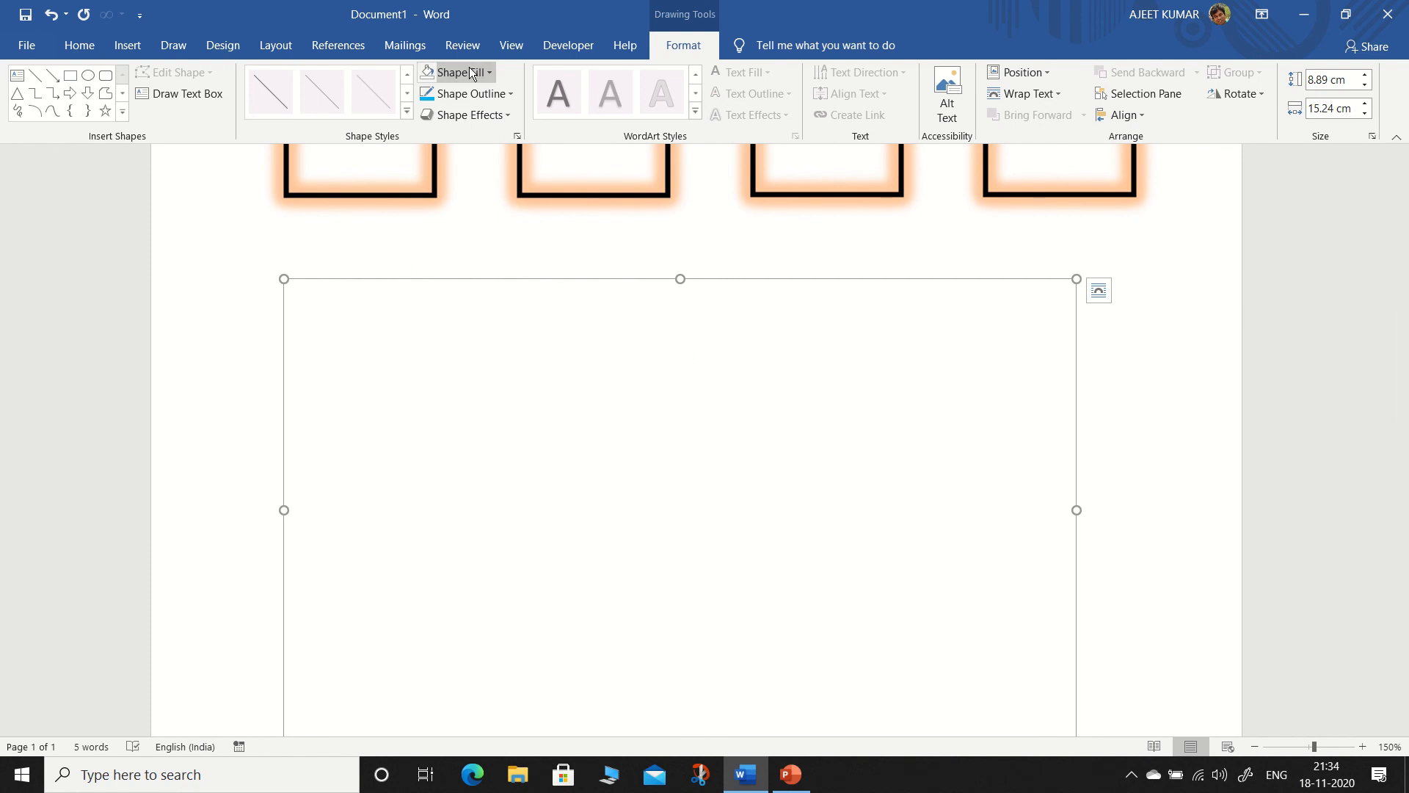
click(507, 96)
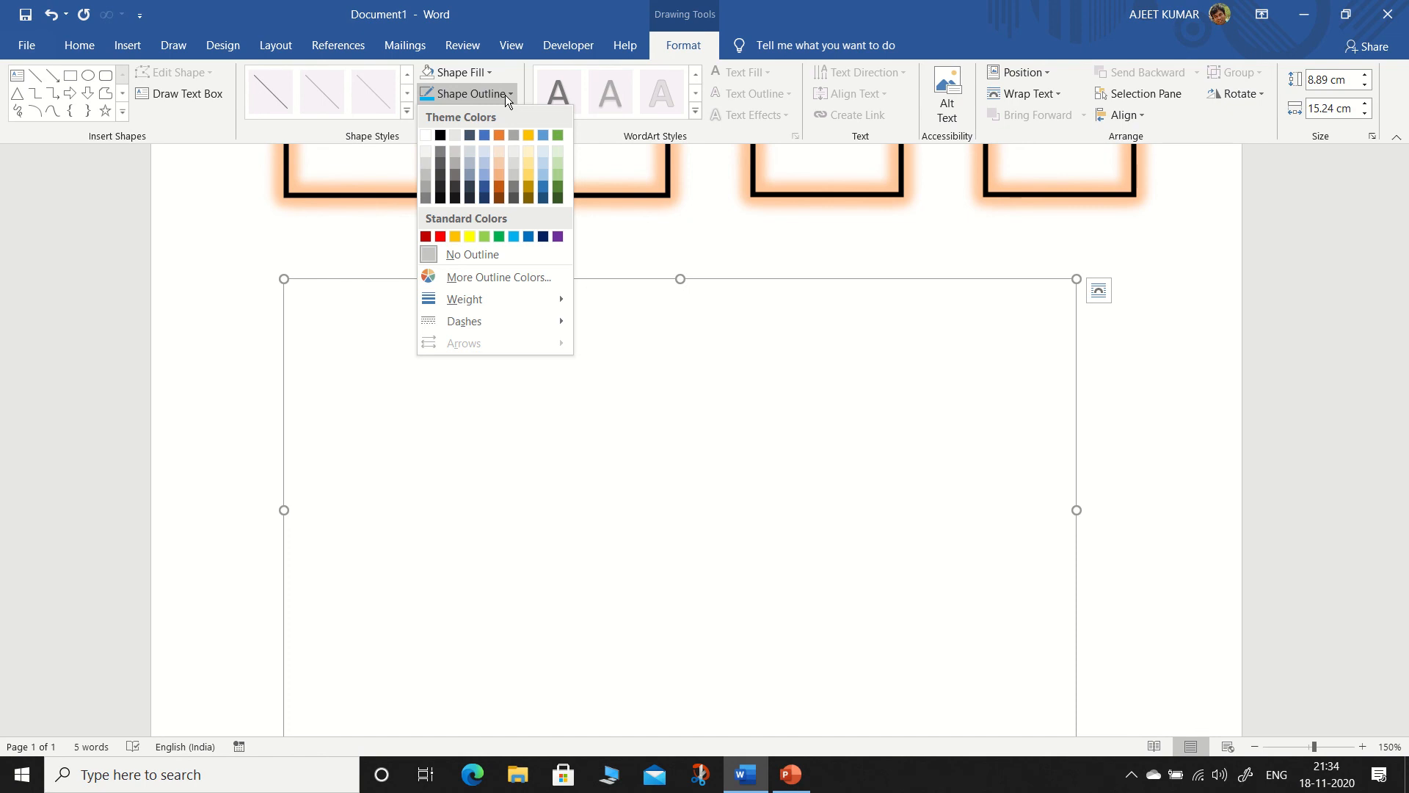
click(442, 135)
click(648, 244)
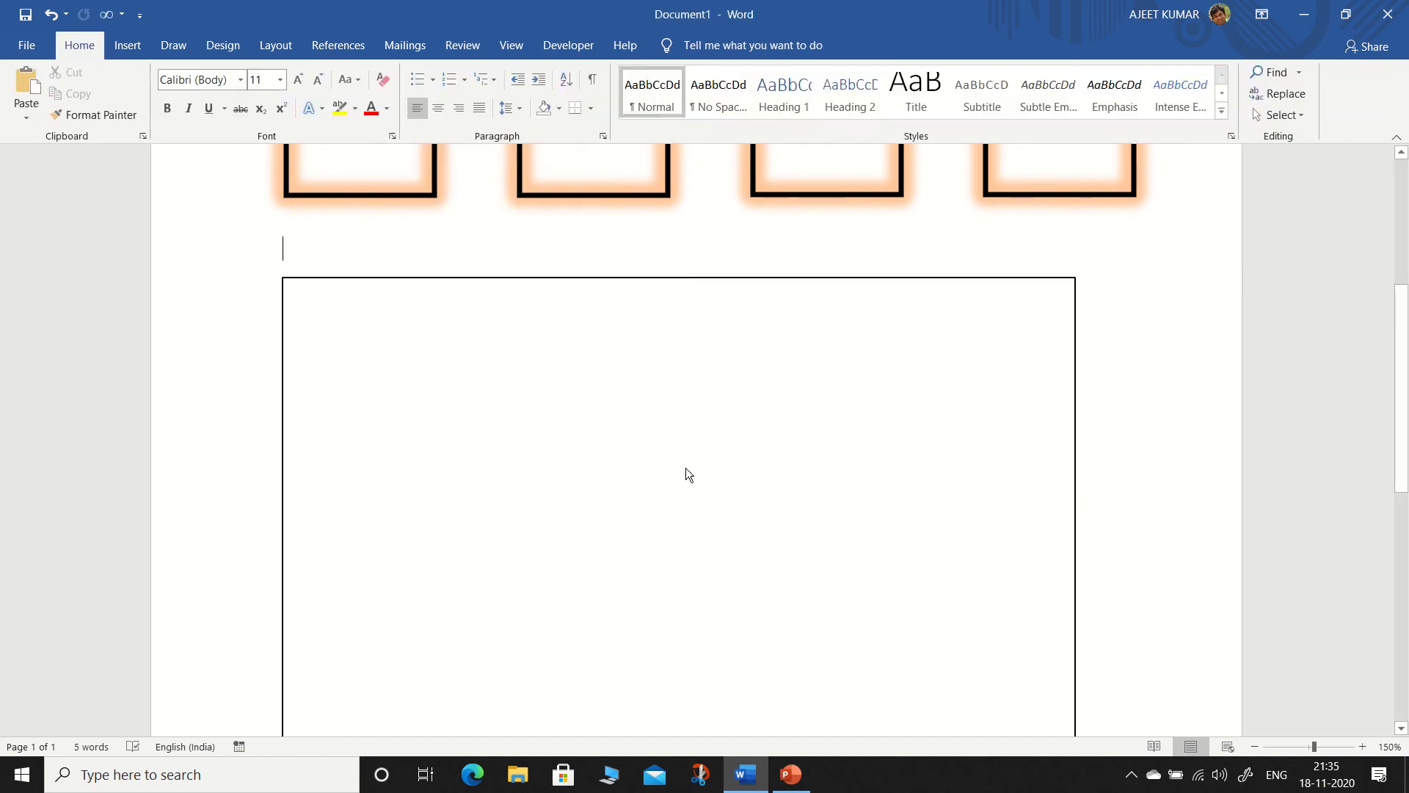
scroll(818, 547, down, 2)
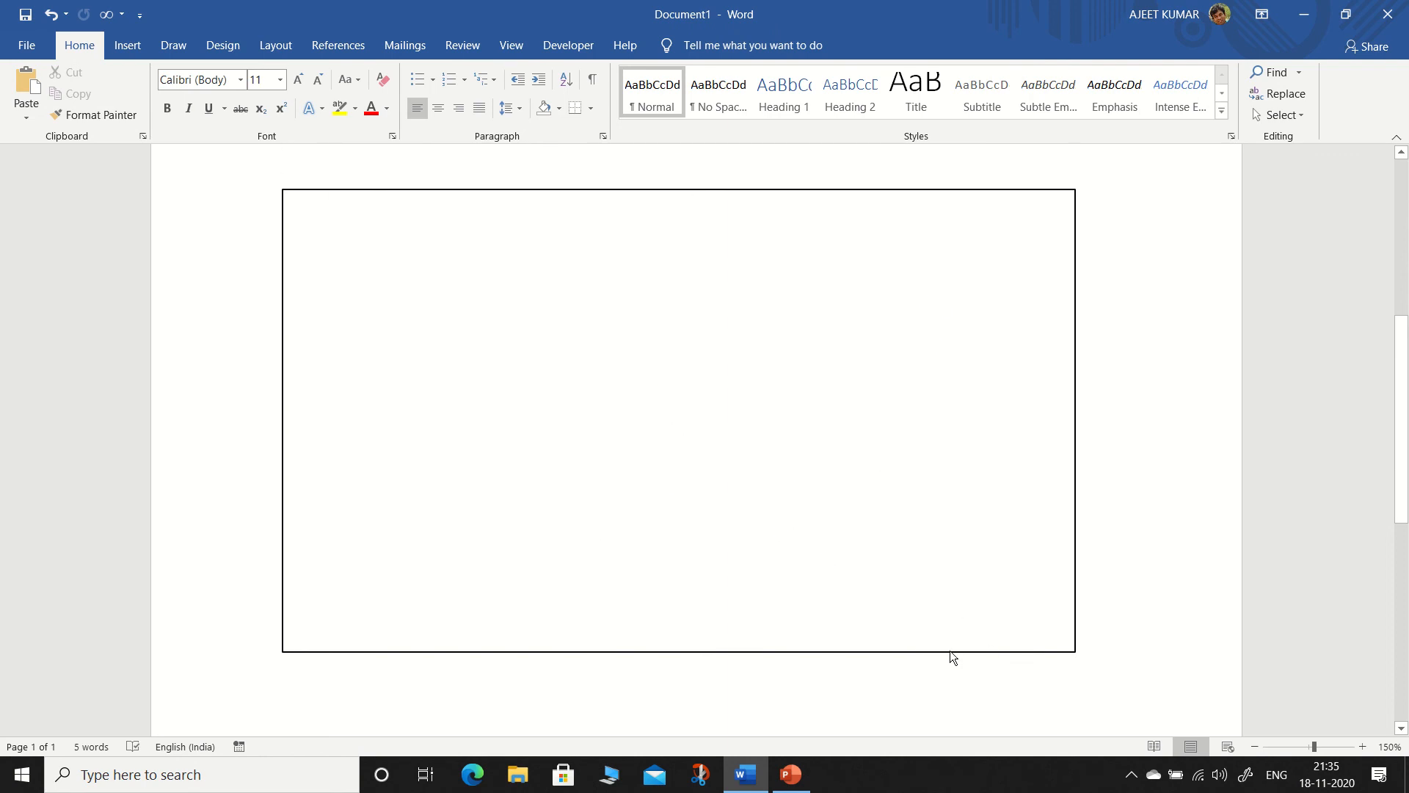
- Enlarge the drawing canvas from its lower-right corner until its right side roughly lines up with the fourth rectangle
click(937, 624)
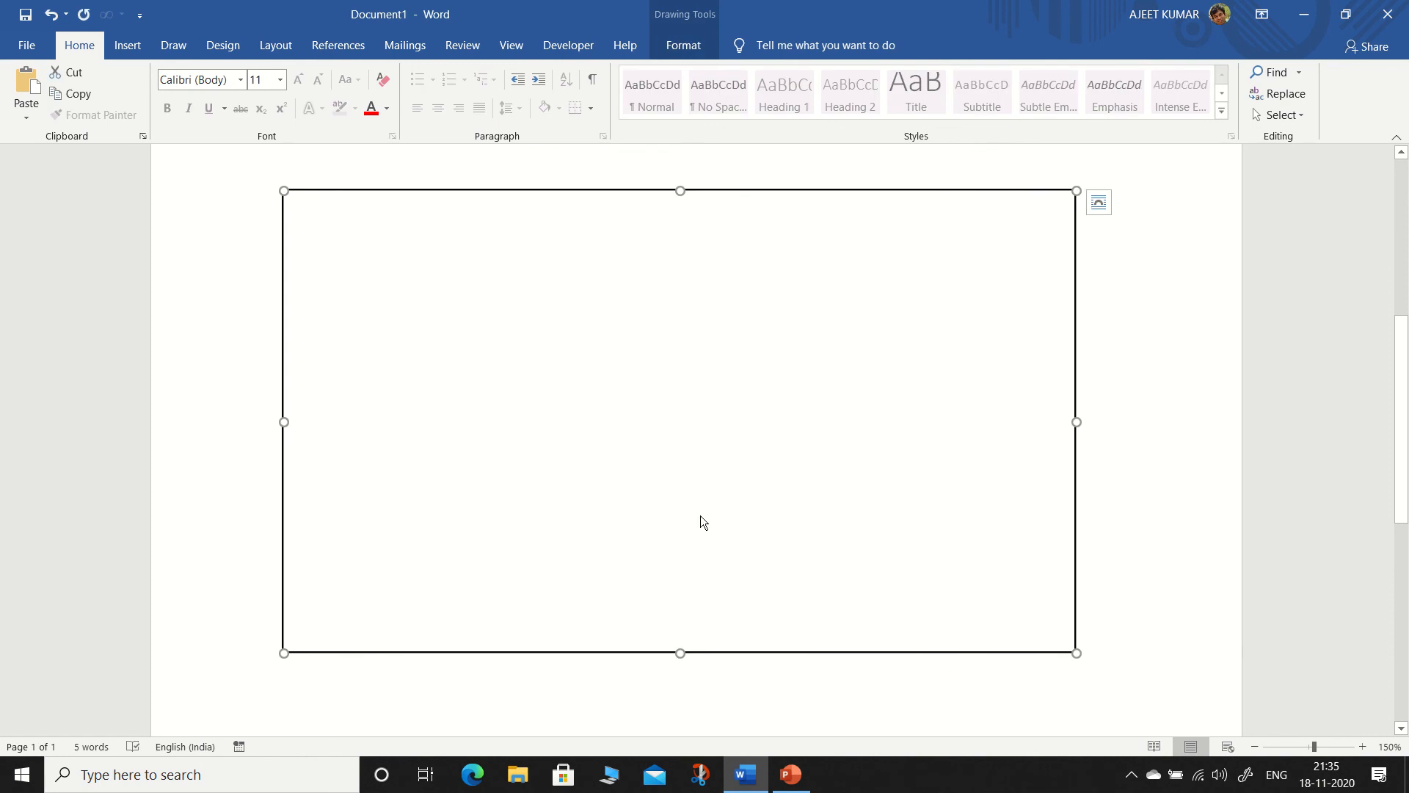
drag(1075, 653, 1095, 692)
scroll(818, 531, up, 3)
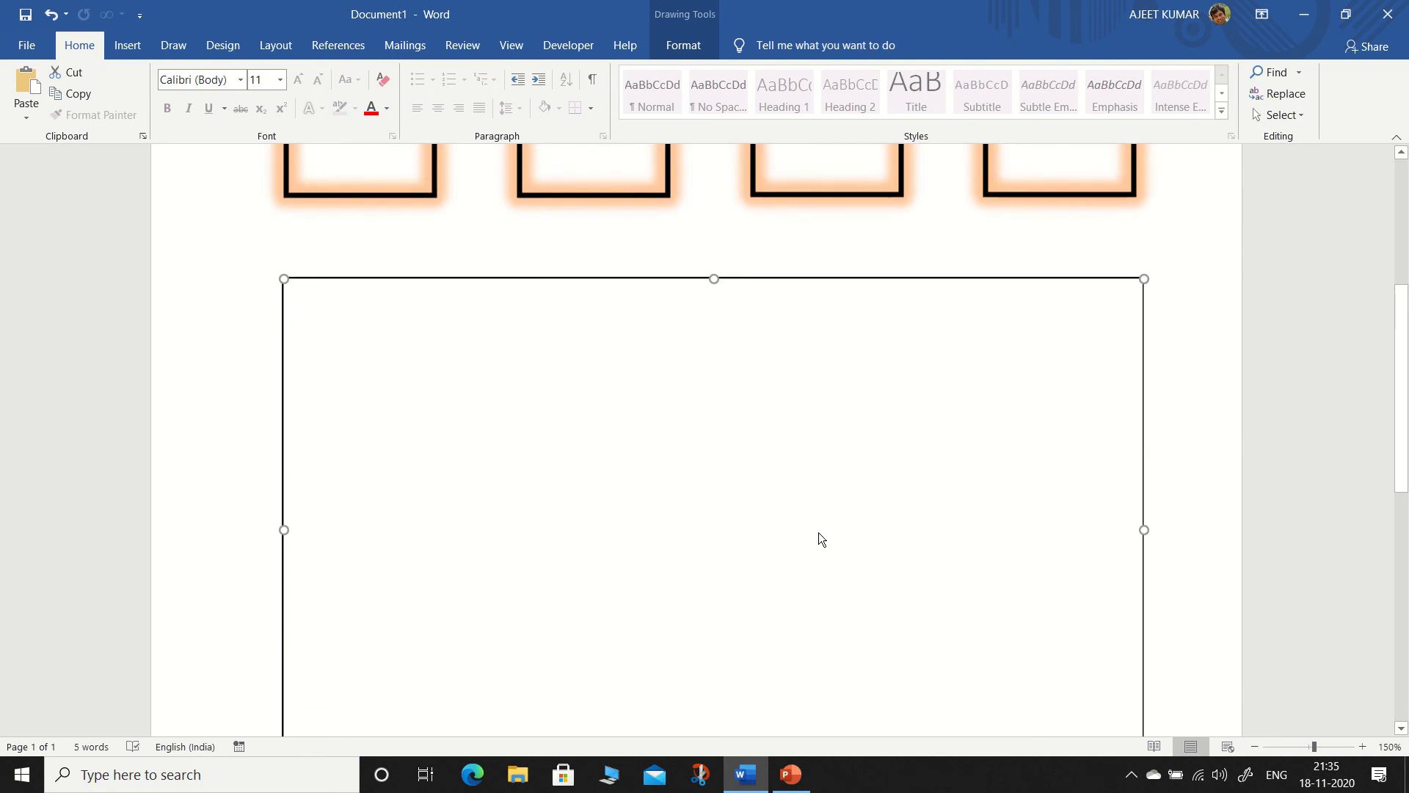
- Draw a rectangle about 2.37 cm high and 2.61 cm wide in the upper-left area of the drawing canvas
click(130, 47)
click(218, 102)
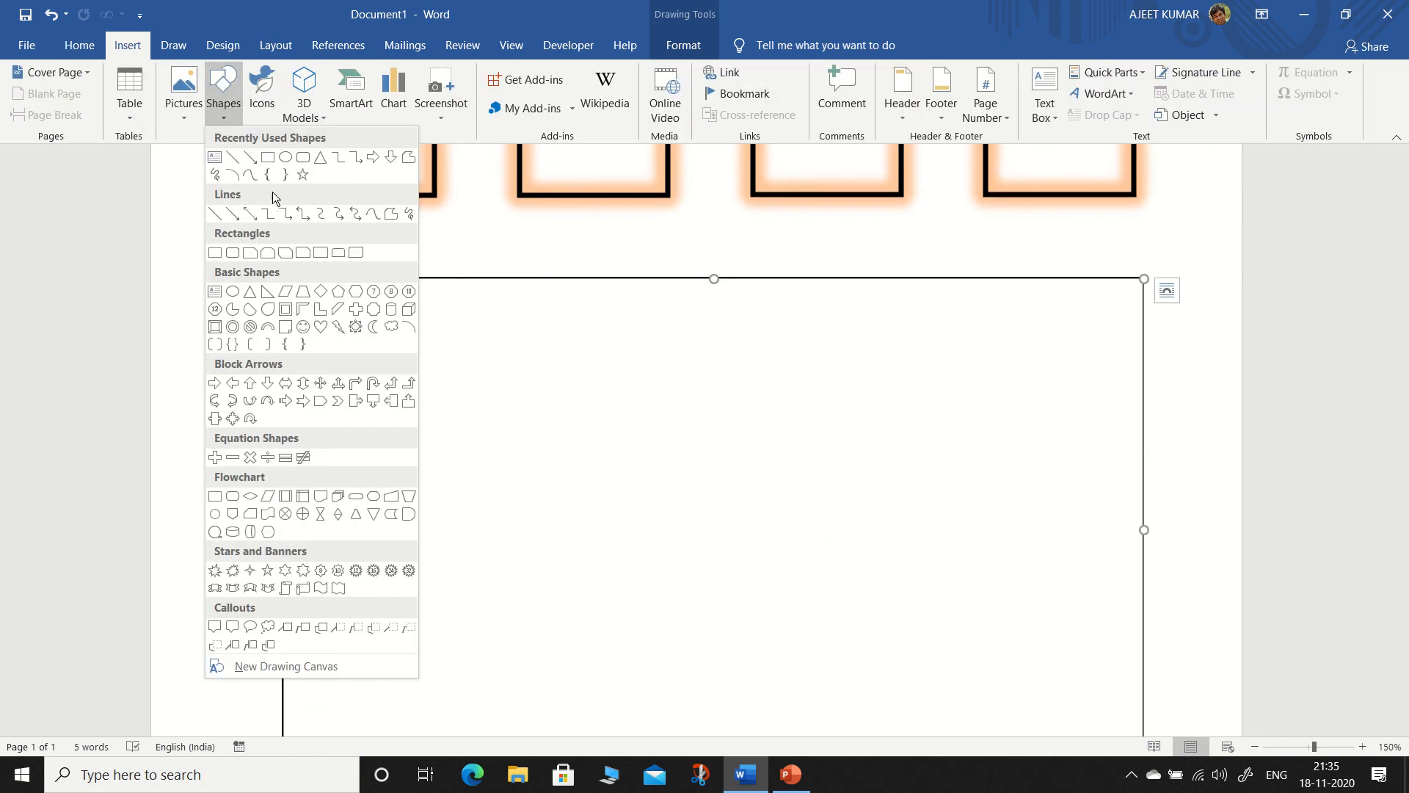
click(283, 161)
drag(353, 347, 489, 470)
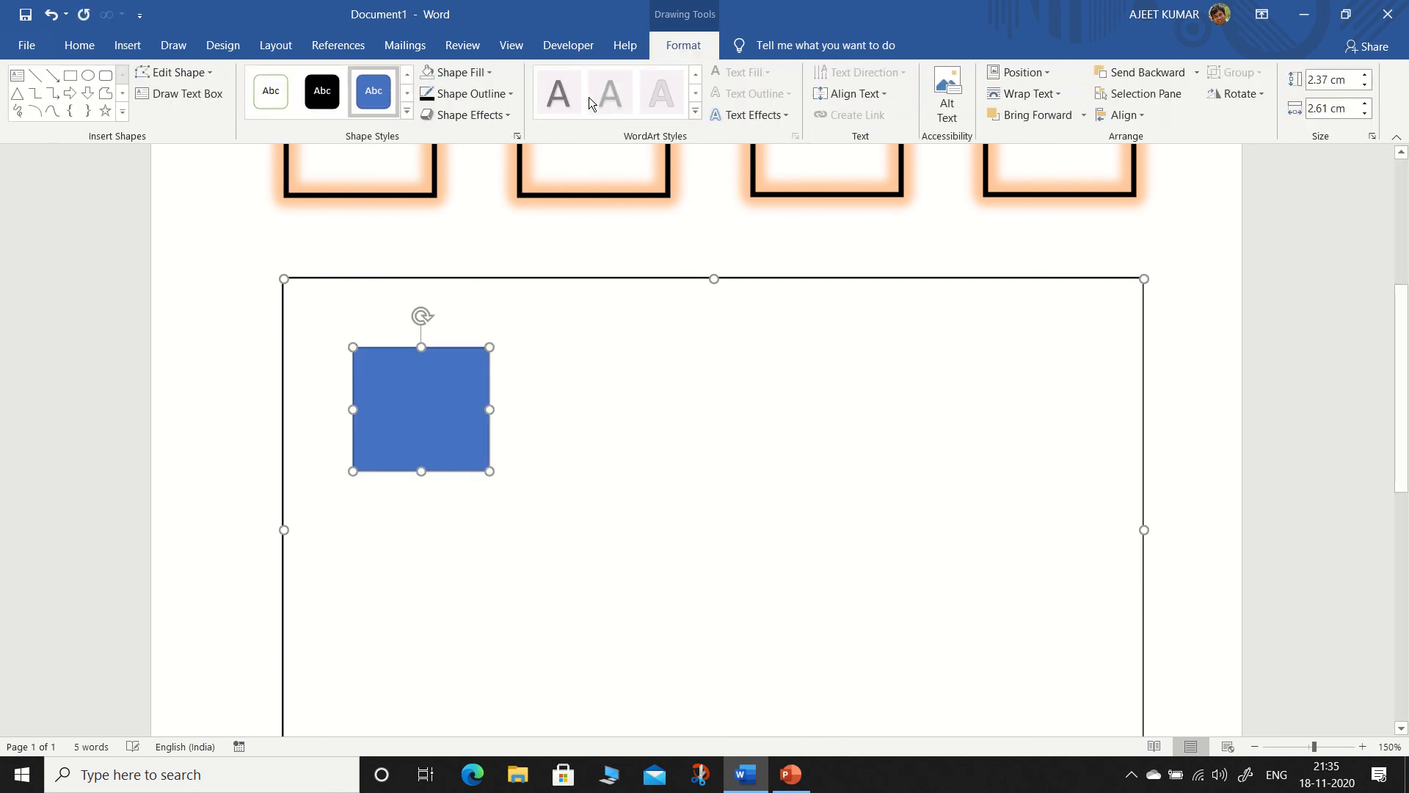
- Remove the rectangle's fill and place two copies of it in a row to its right on the canvas
click(481, 72)
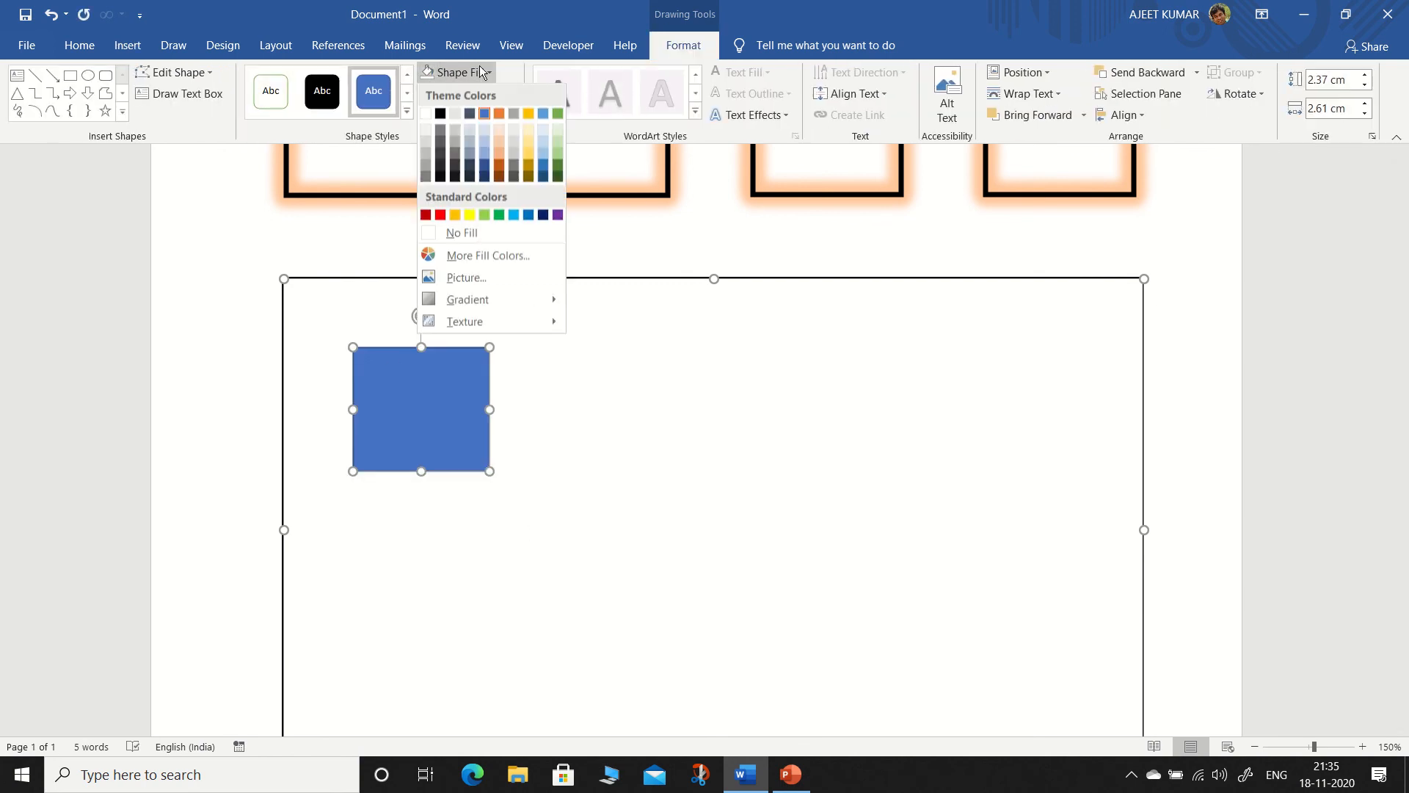
click(473, 233)
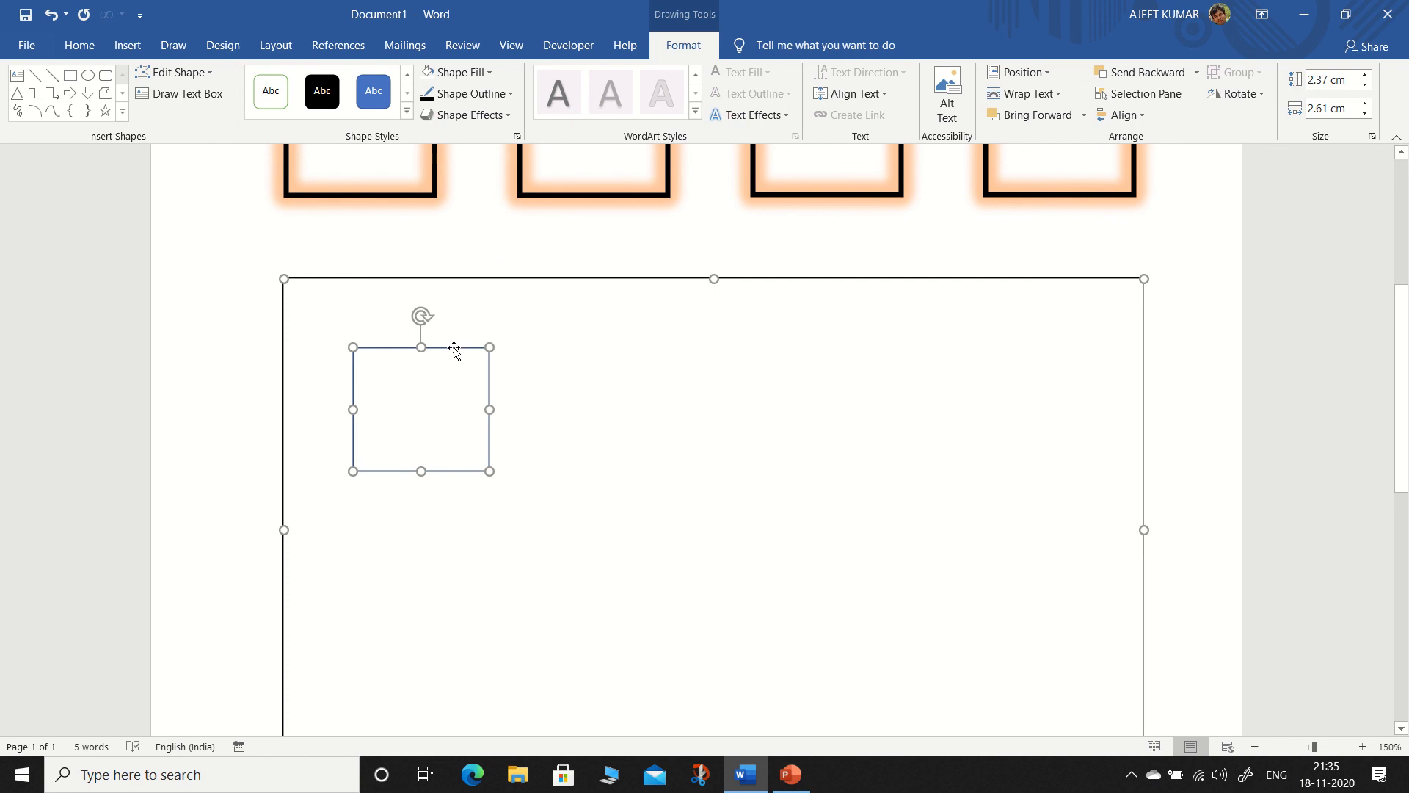
drag(455, 345, 852, 348)
- Draw an oval about 2.6 cm high and 2.68 cm wide to the right of the third rectangle, with no fill
click(88, 74)
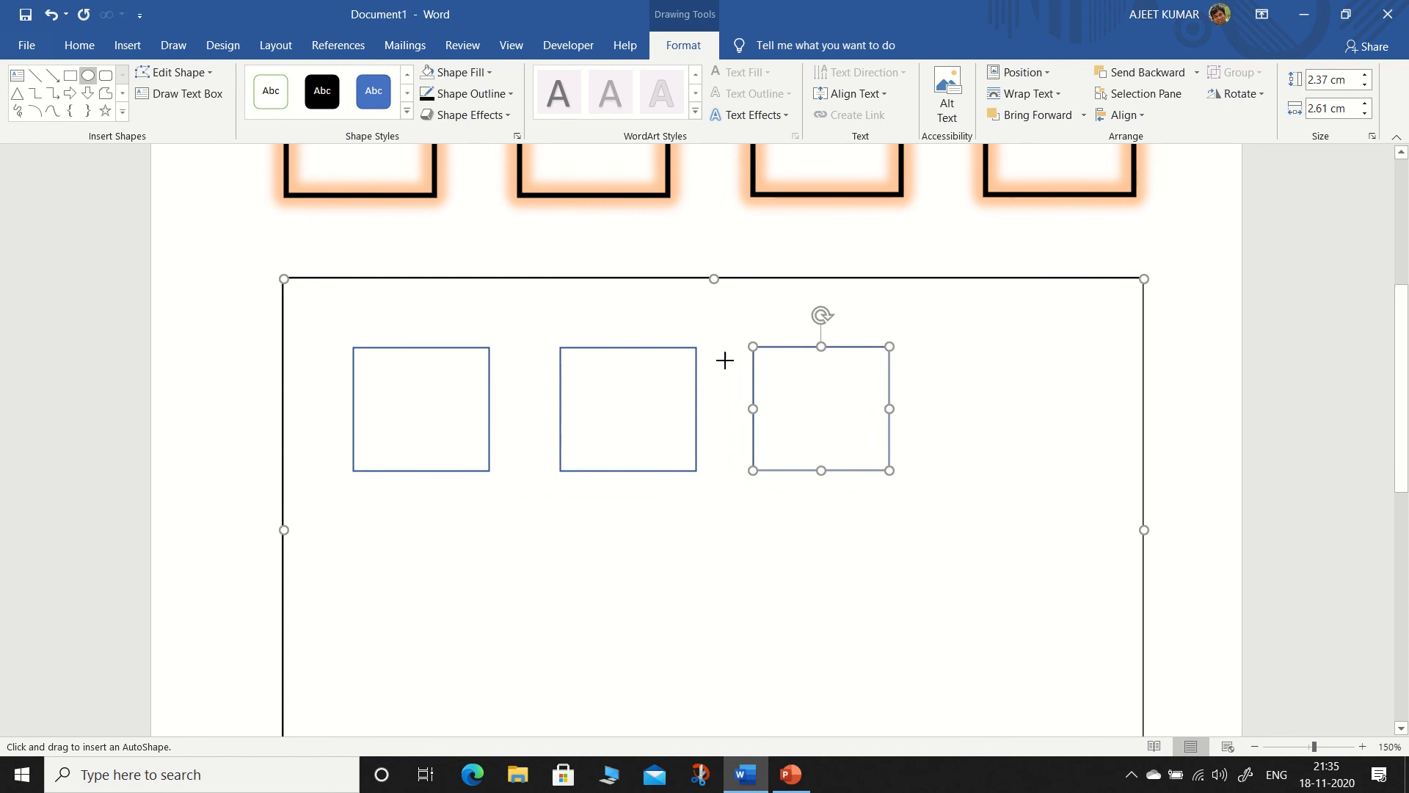
drag(965, 360, 1106, 492)
drag(1035, 412, 1025, 401)
click(466, 72)
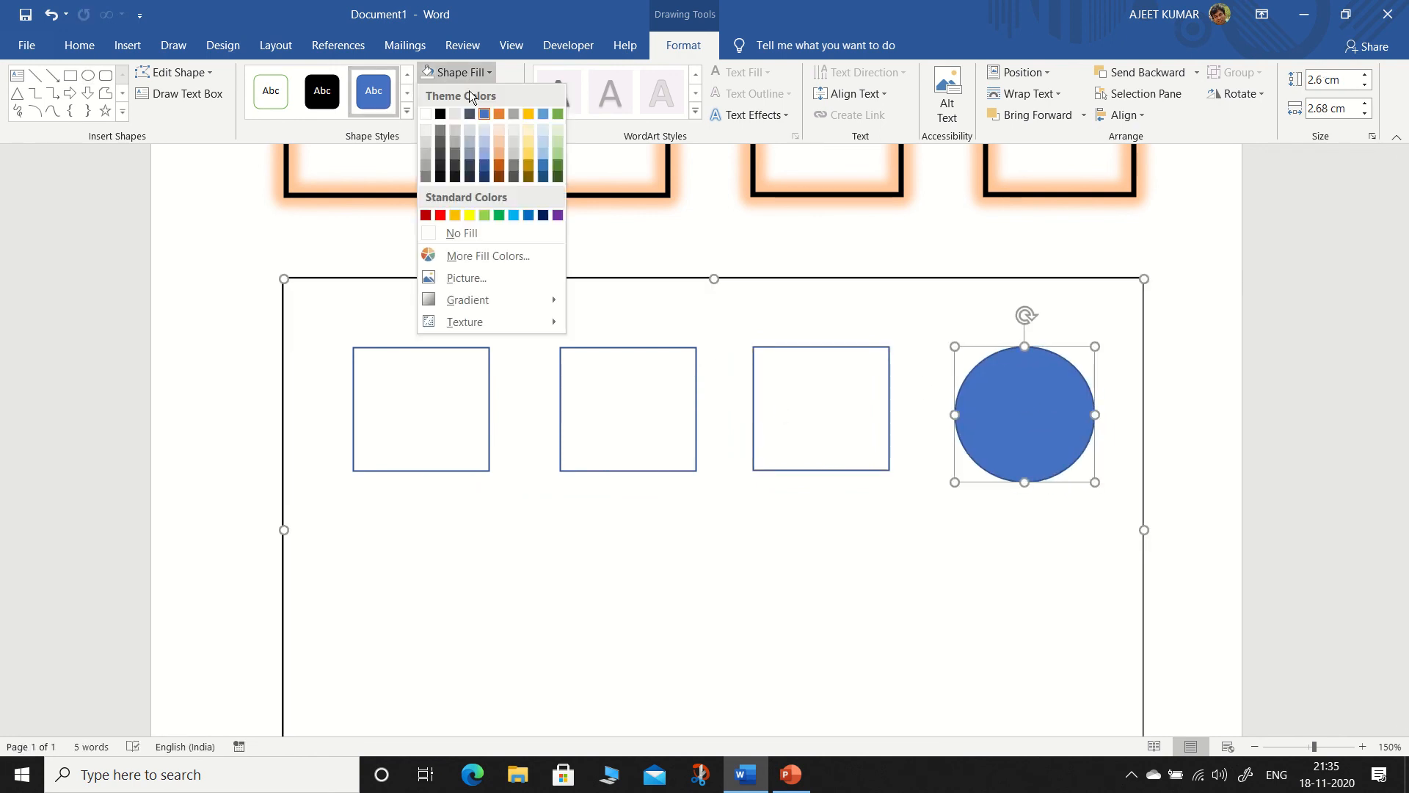
click(470, 234)
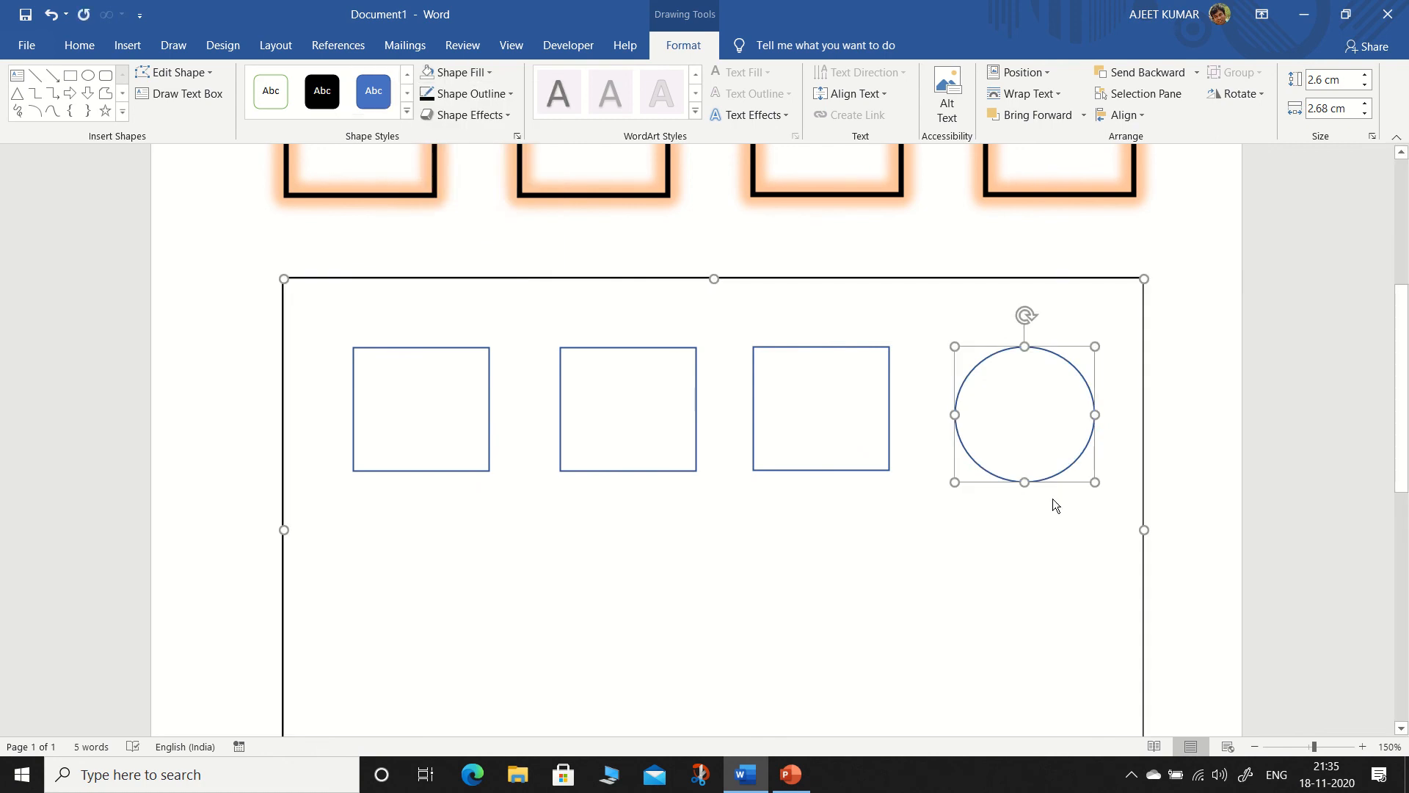
click(902, 551)
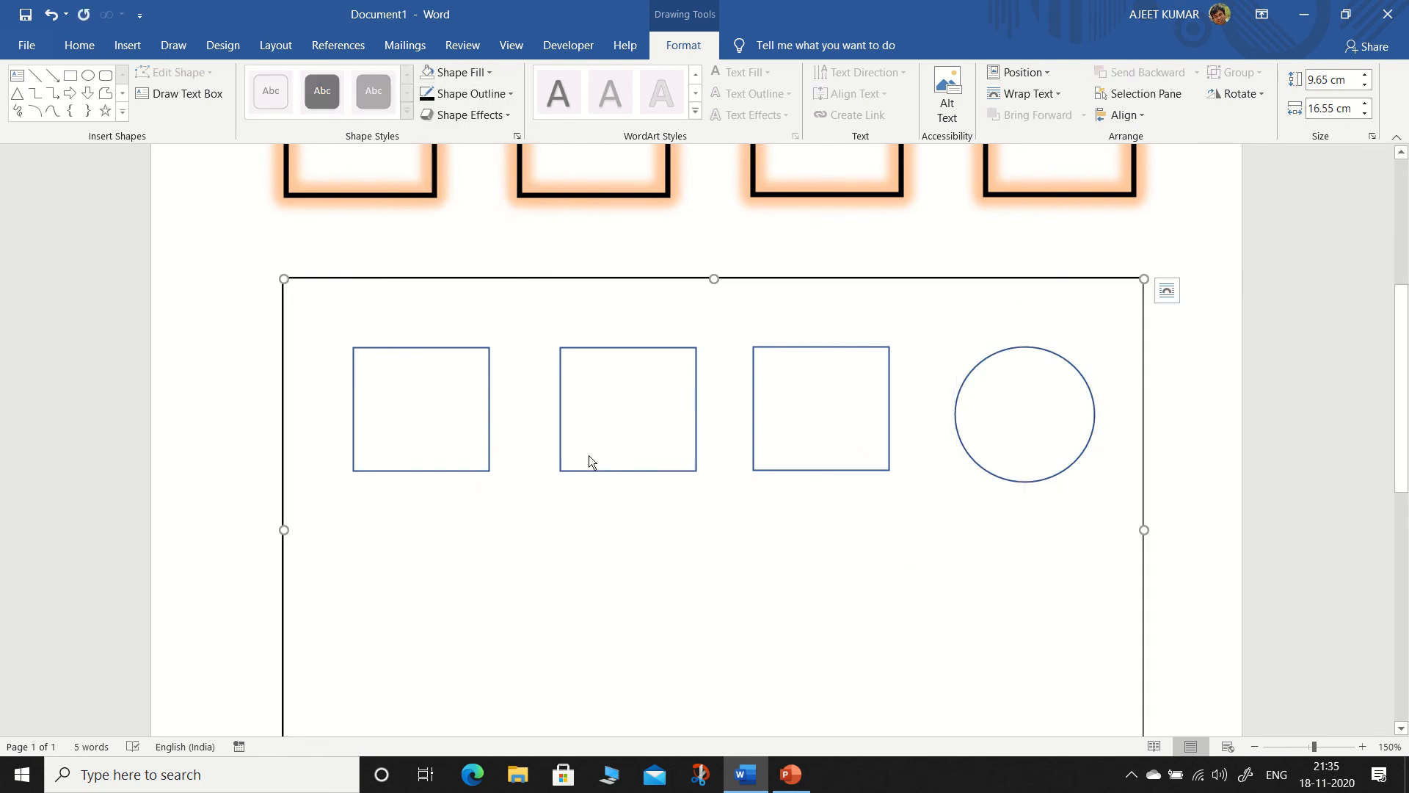
- Add the text "first" inside the first rectangle on the canvas
click(421, 348)
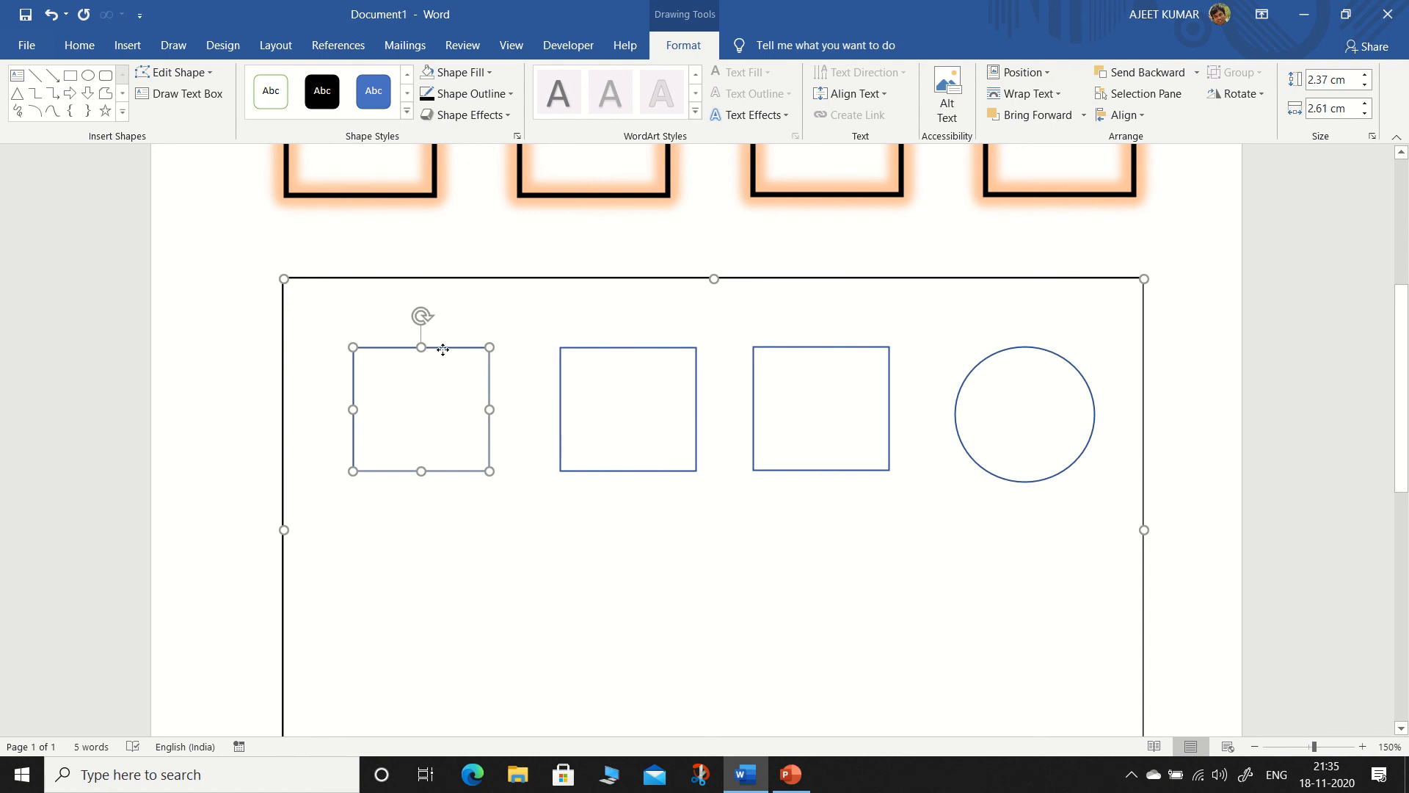
right_click(442, 349)
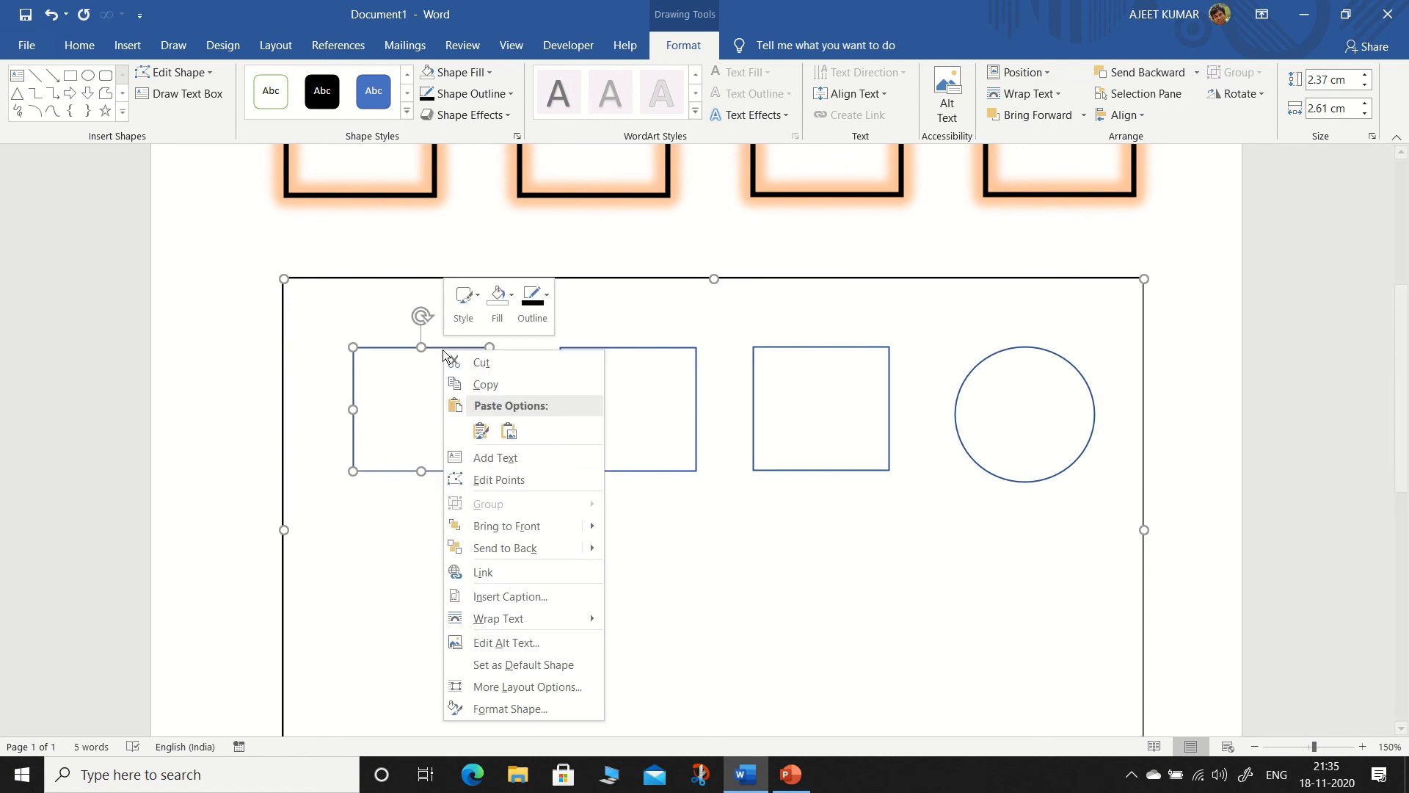
click(499, 460)
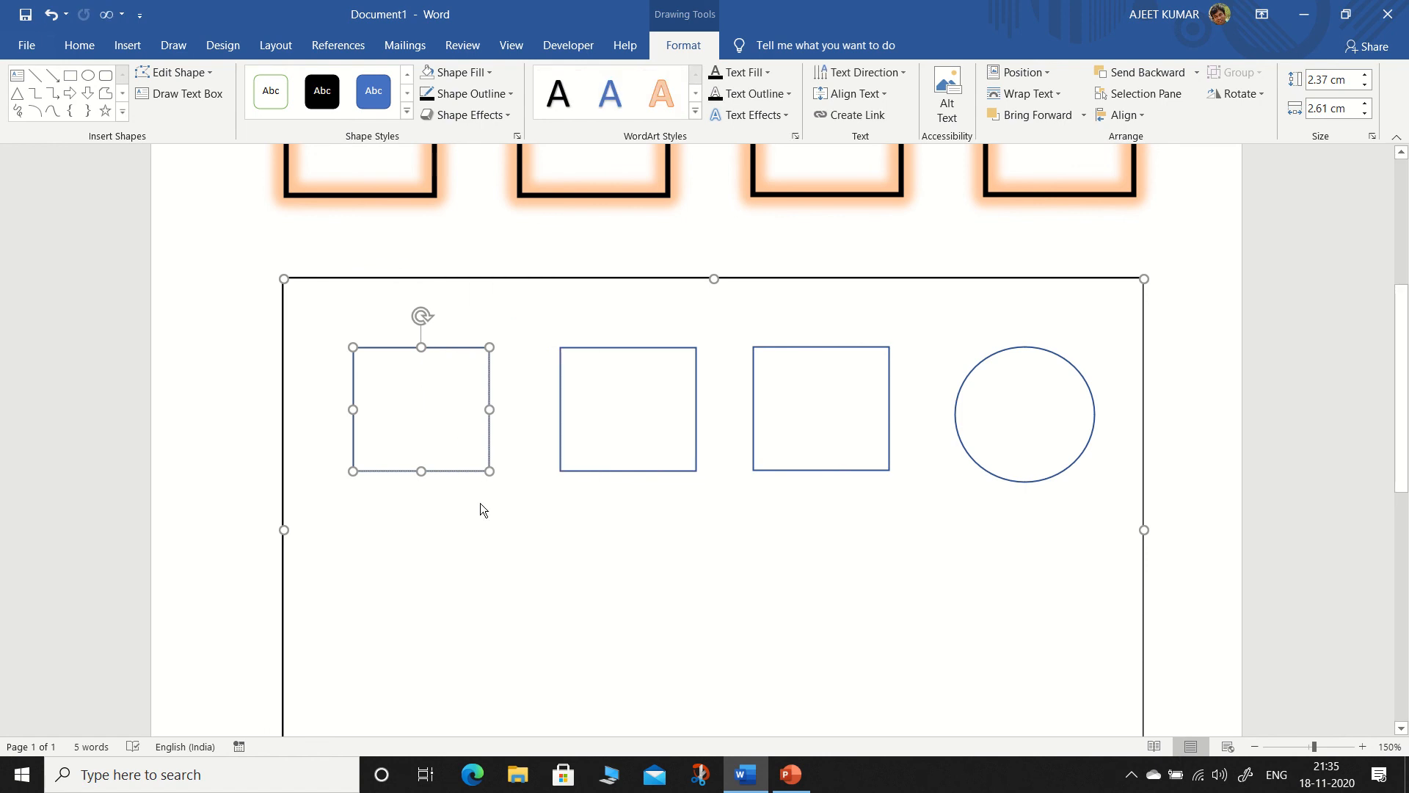
text(Ajee)
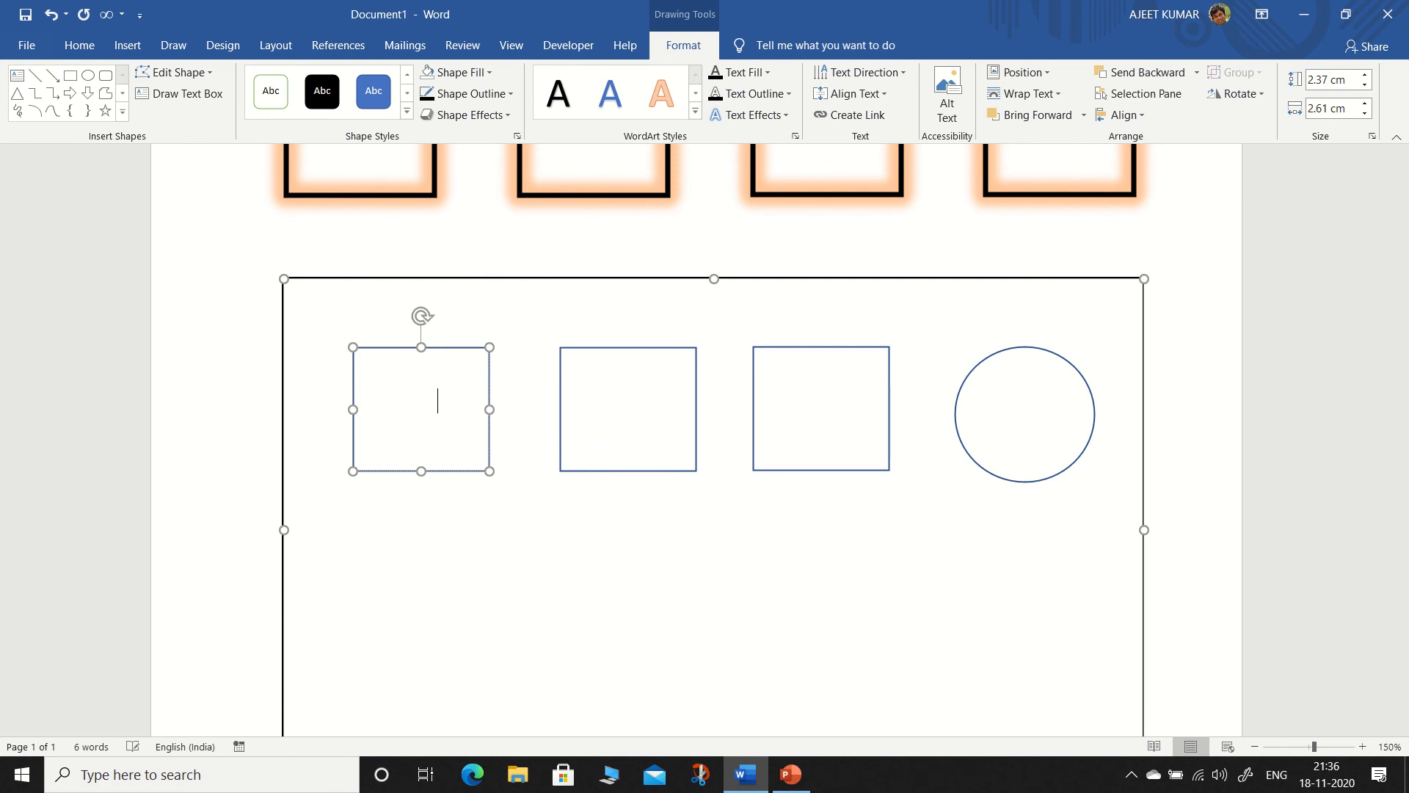
- Set the font colour of the text in the first rectangle to black and deselect it
double_click(443, 433)
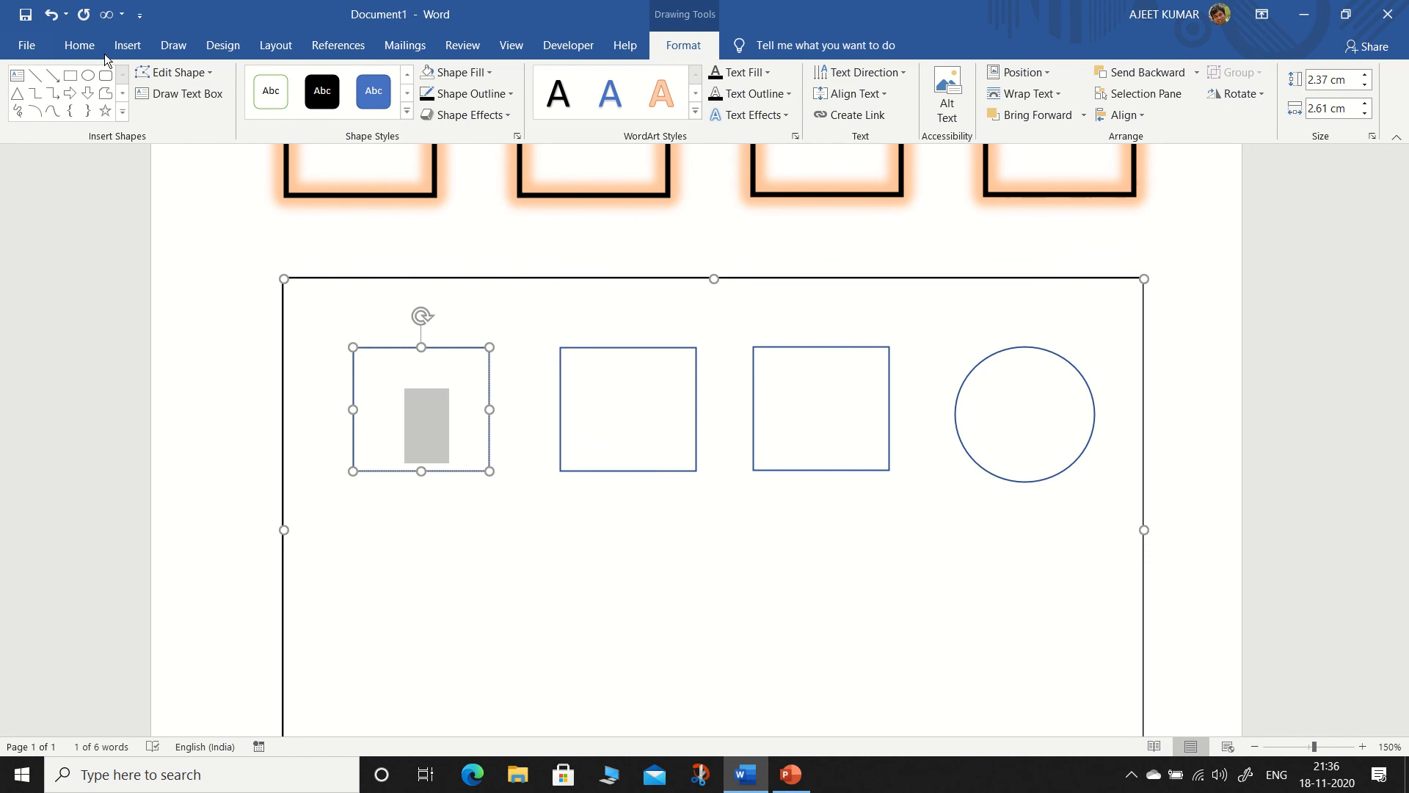
click(79, 45)
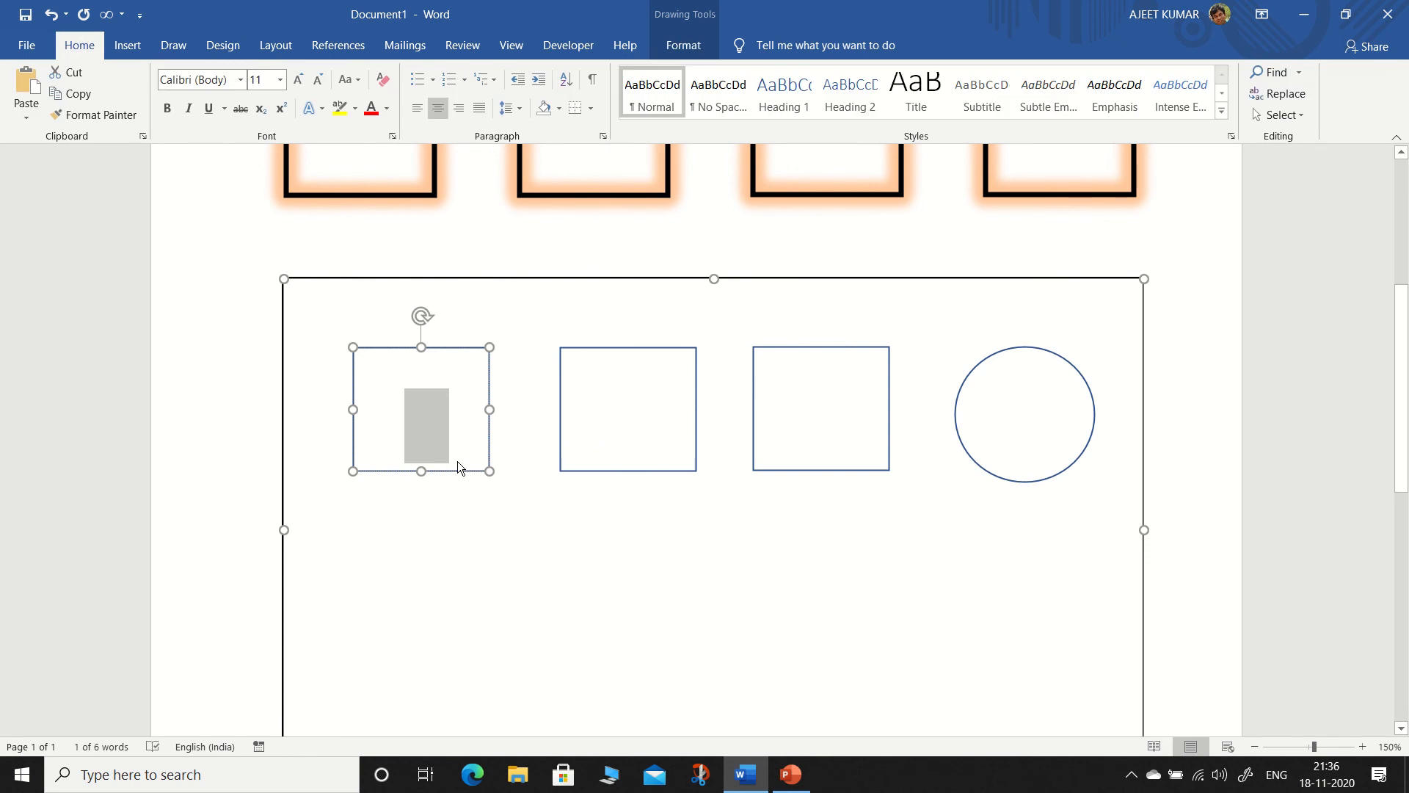
click(388, 108)
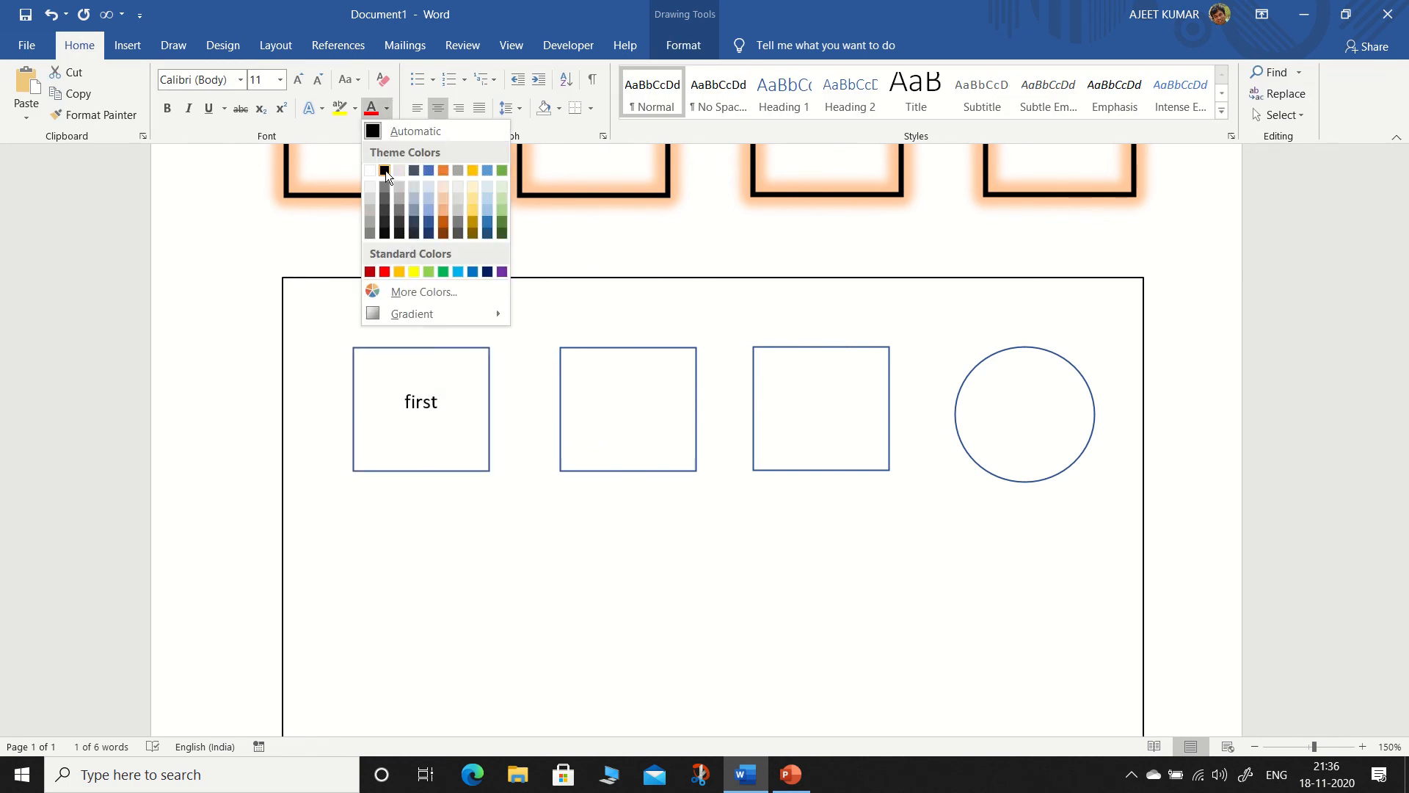
click(385, 171)
click(491, 543)
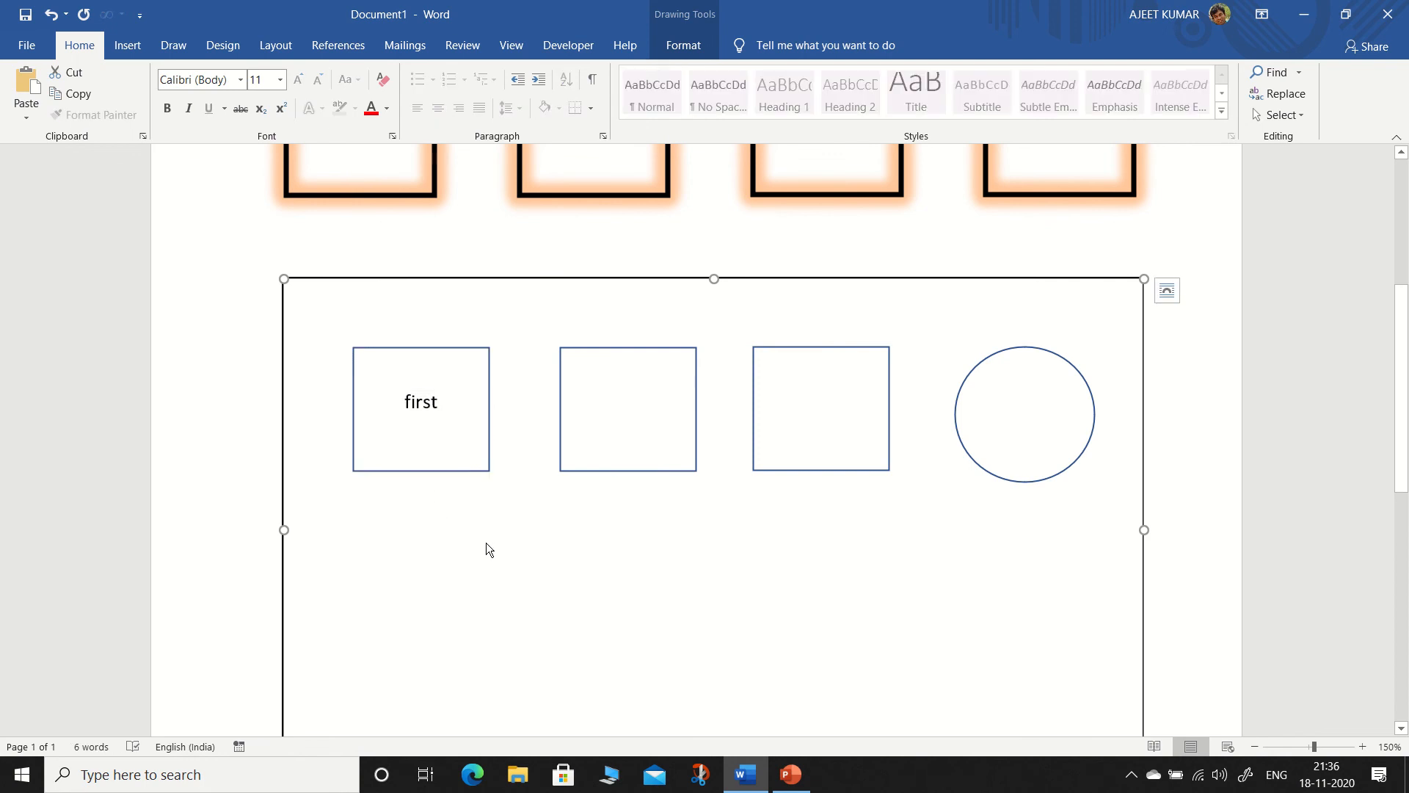
- Connect the right side of the first rectangle to the left side of the second with a straight arrow attached to their connection points
click(487, 459)
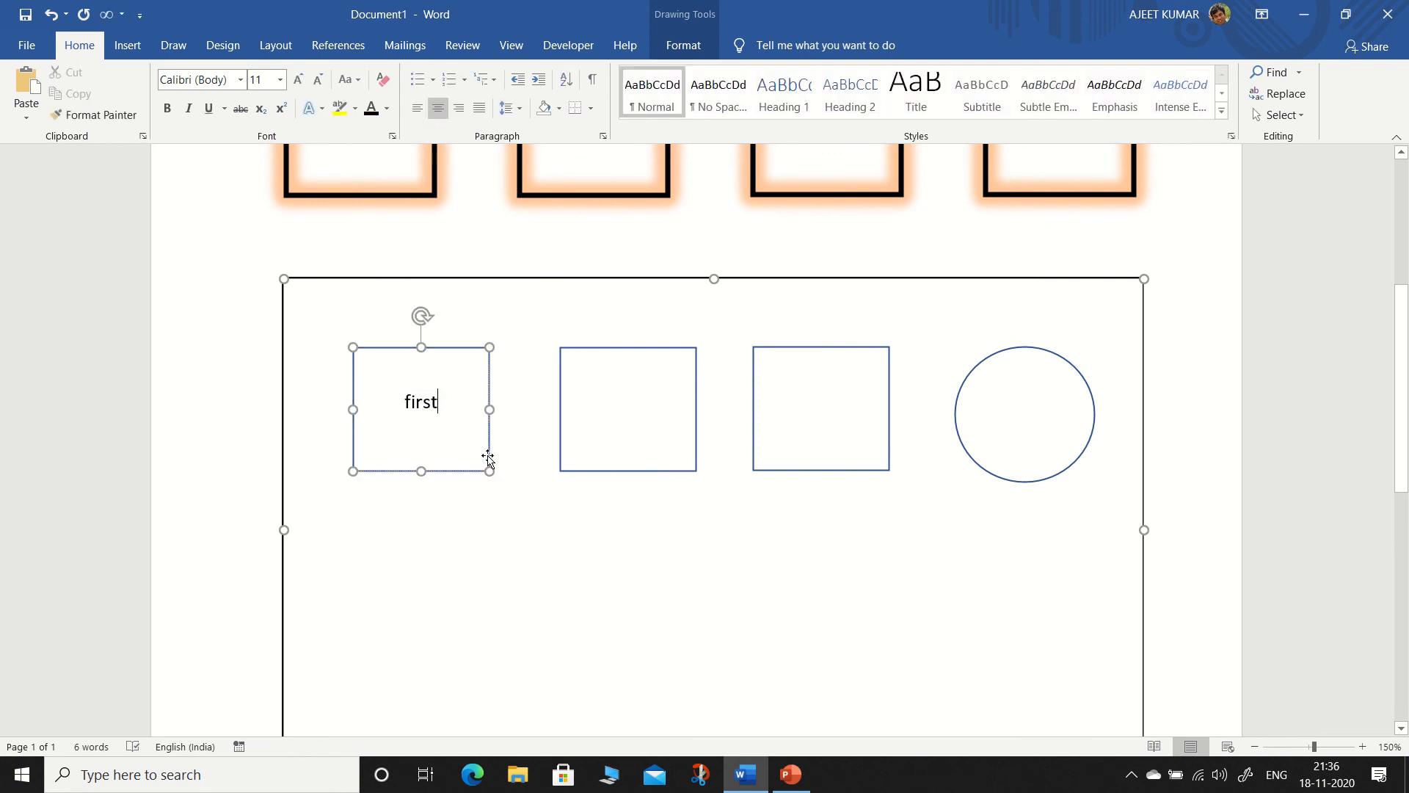
shift+click(559, 437)
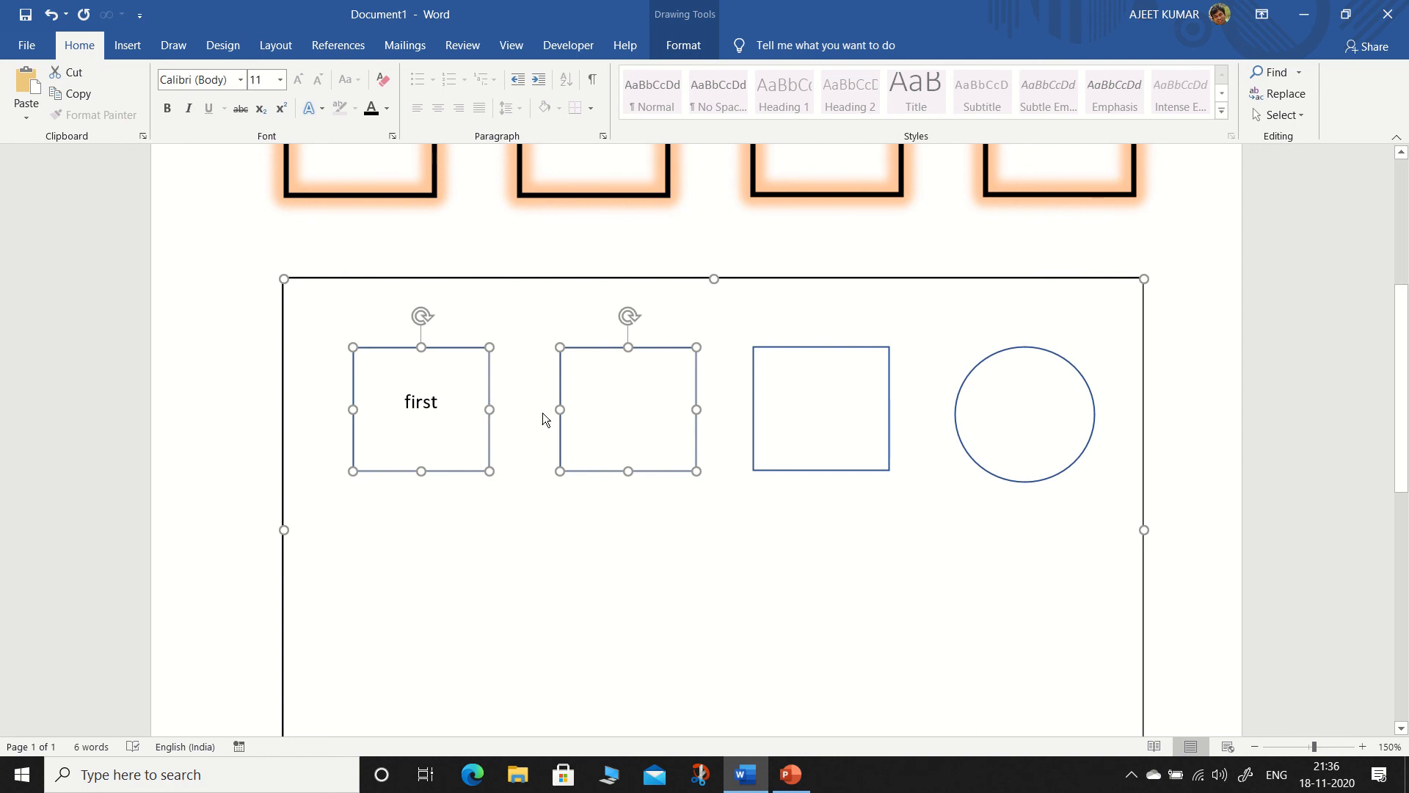
click(123, 48)
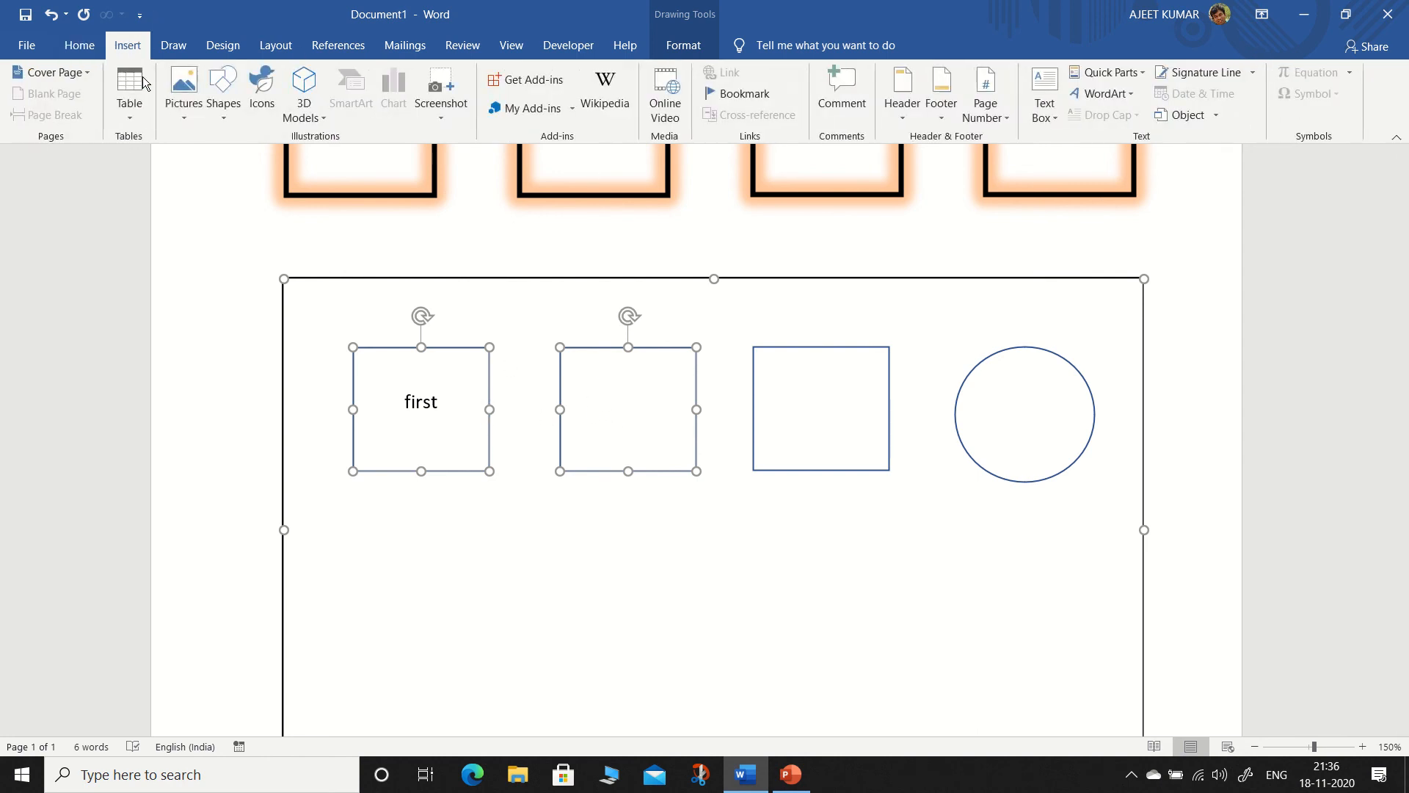
click(223, 108)
click(254, 158)
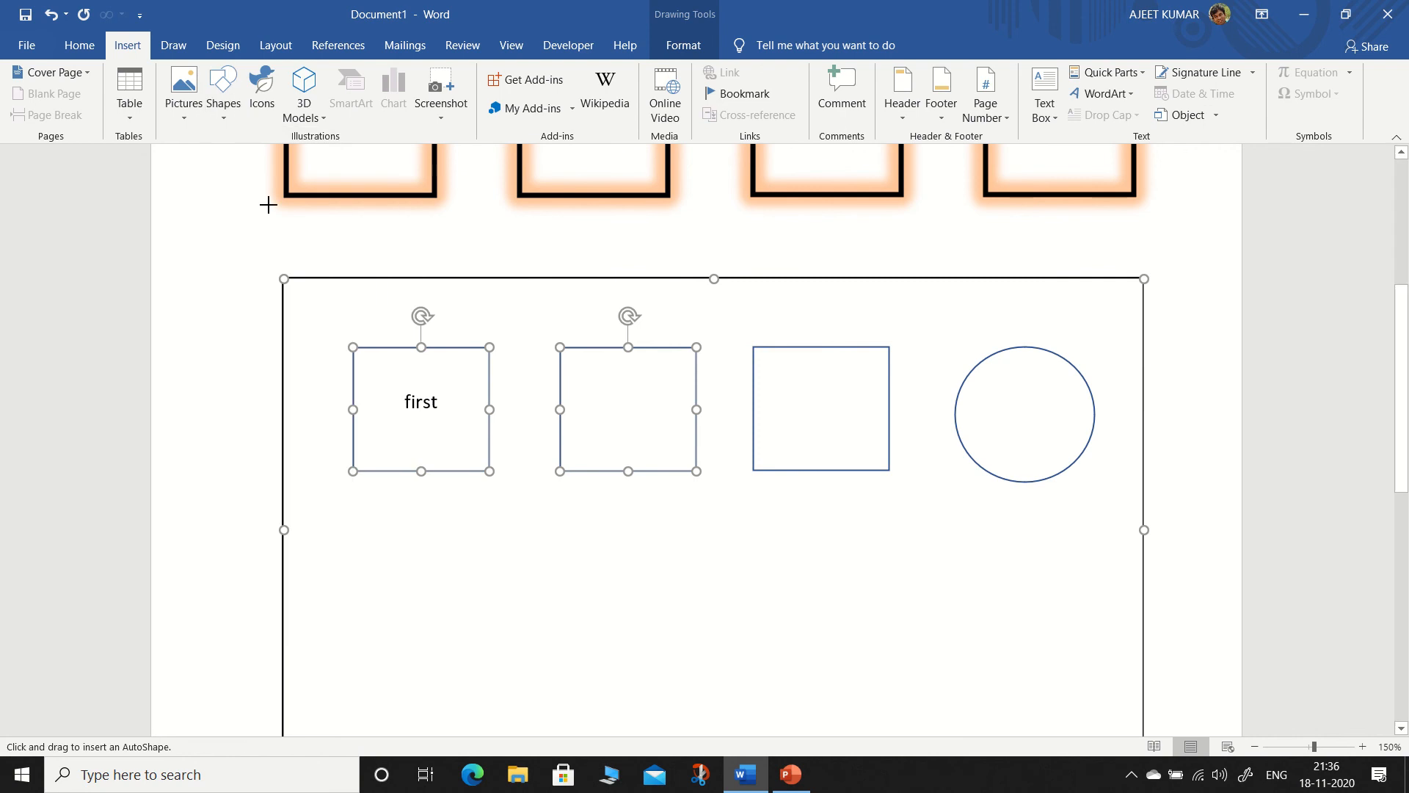
drag(489, 410, 560, 406)
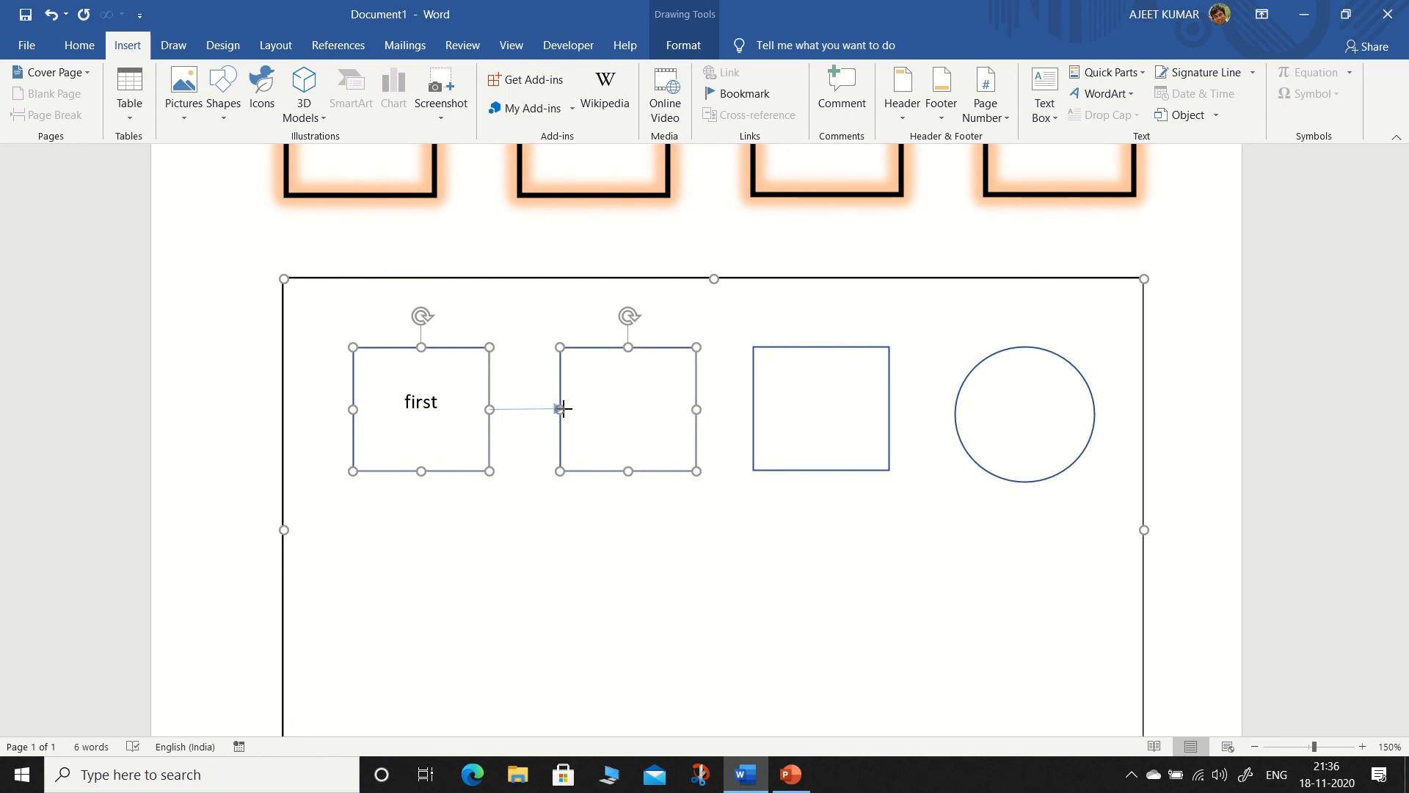
drag(559, 408, 559, 409)
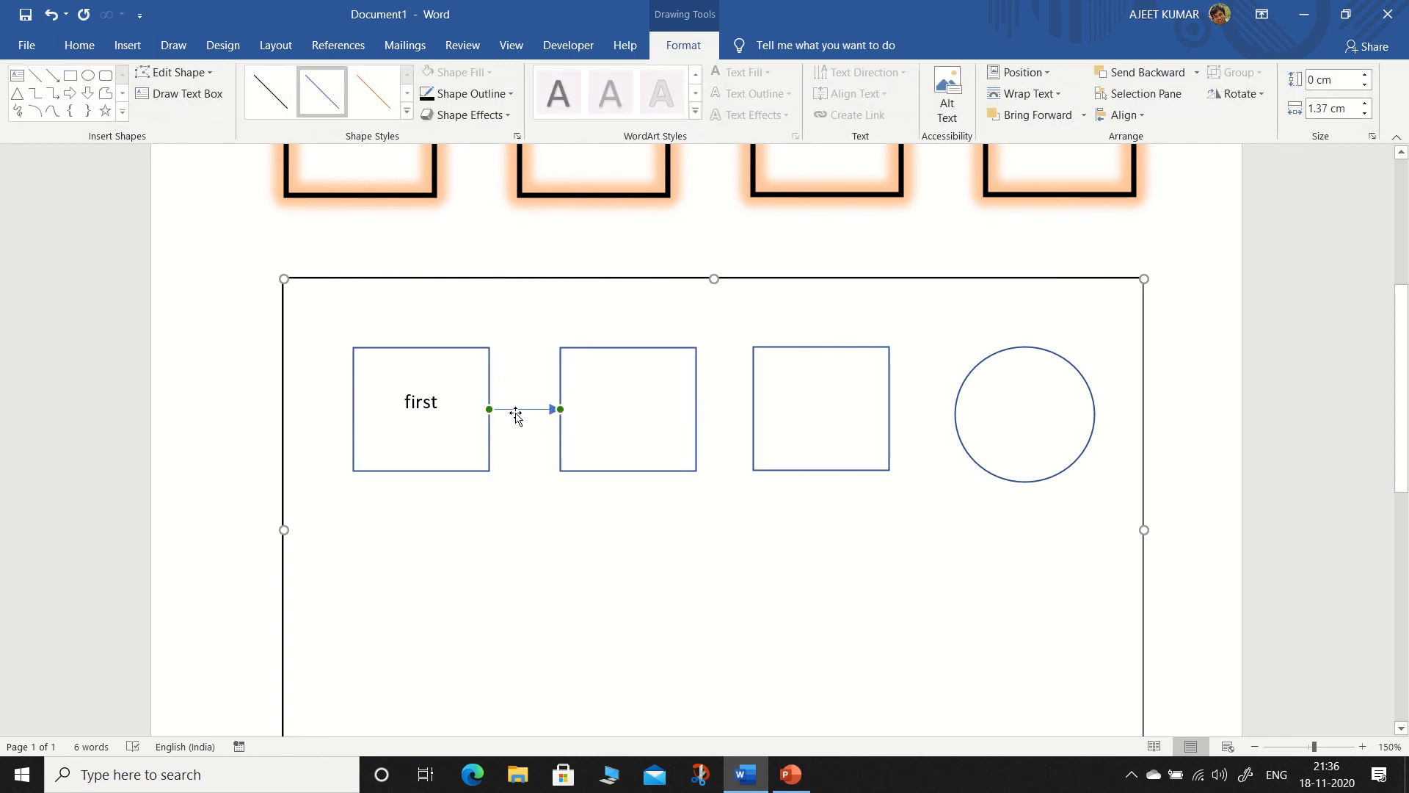
click(524, 541)
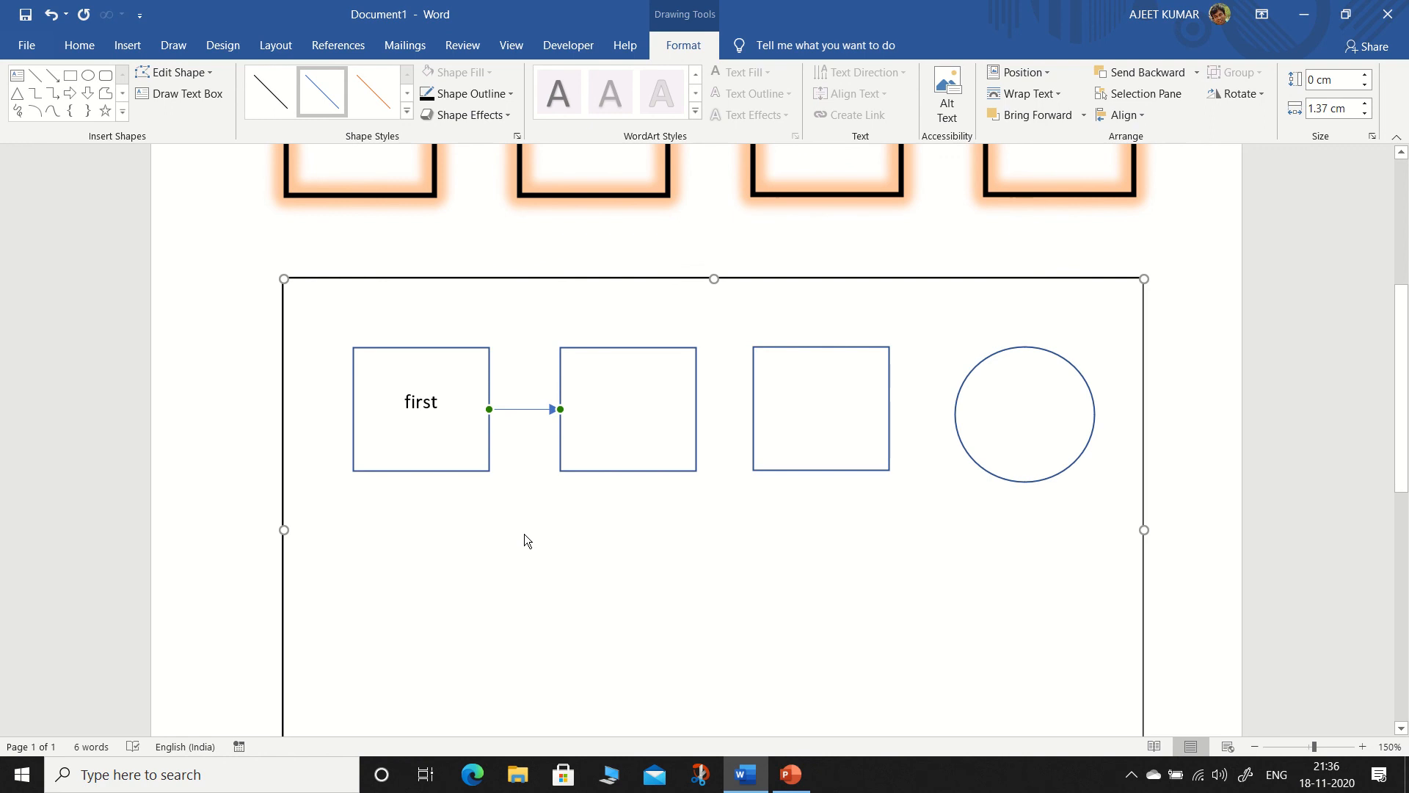
- Move the second rectangle slightly closer to the first and check that the connecting arrow follows it
click(608, 349)
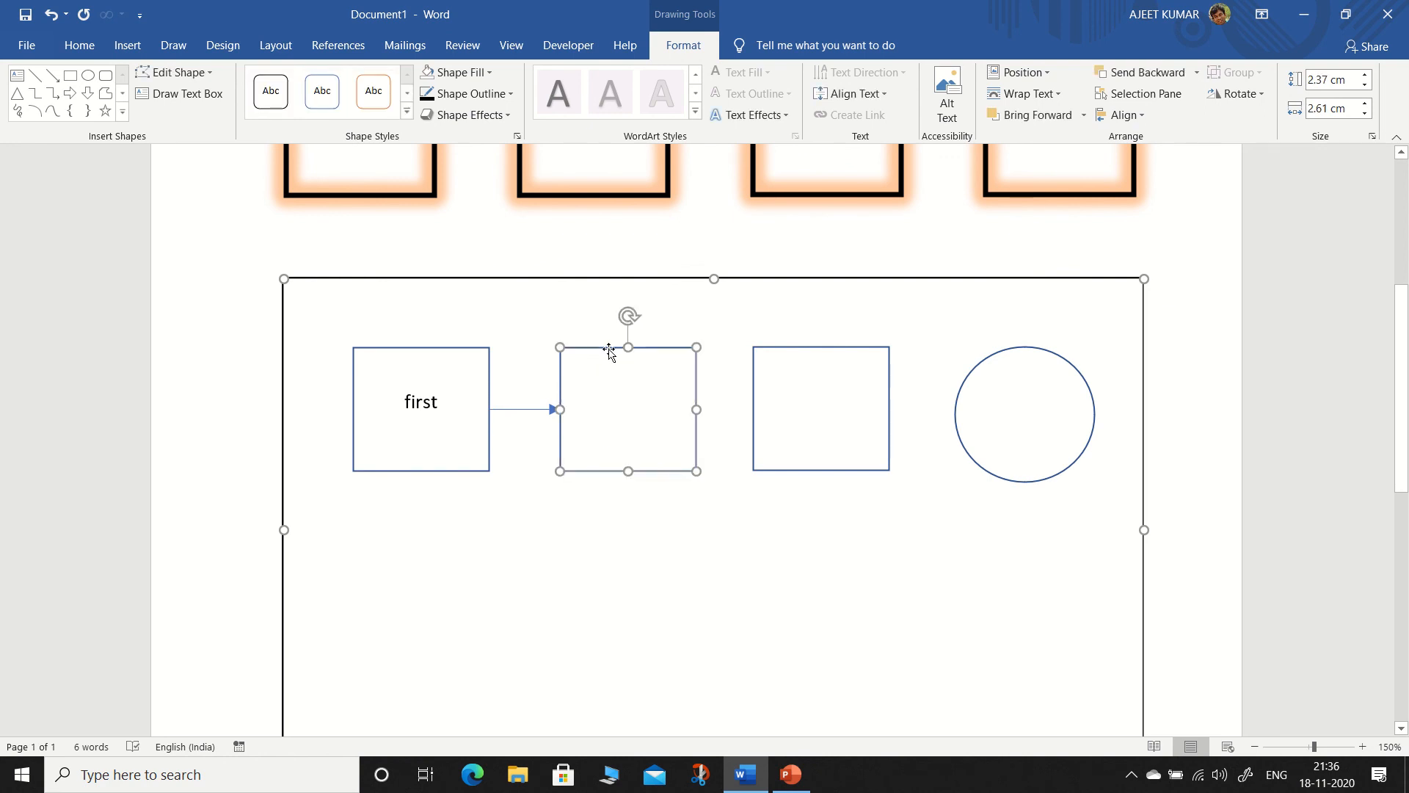
mouse_move(609, 351)
mouse_down()
mouse_move(572, 357)
mouse_move(615, 348)
mouse_move(587, 343)
mouse_up()
click(534, 557)
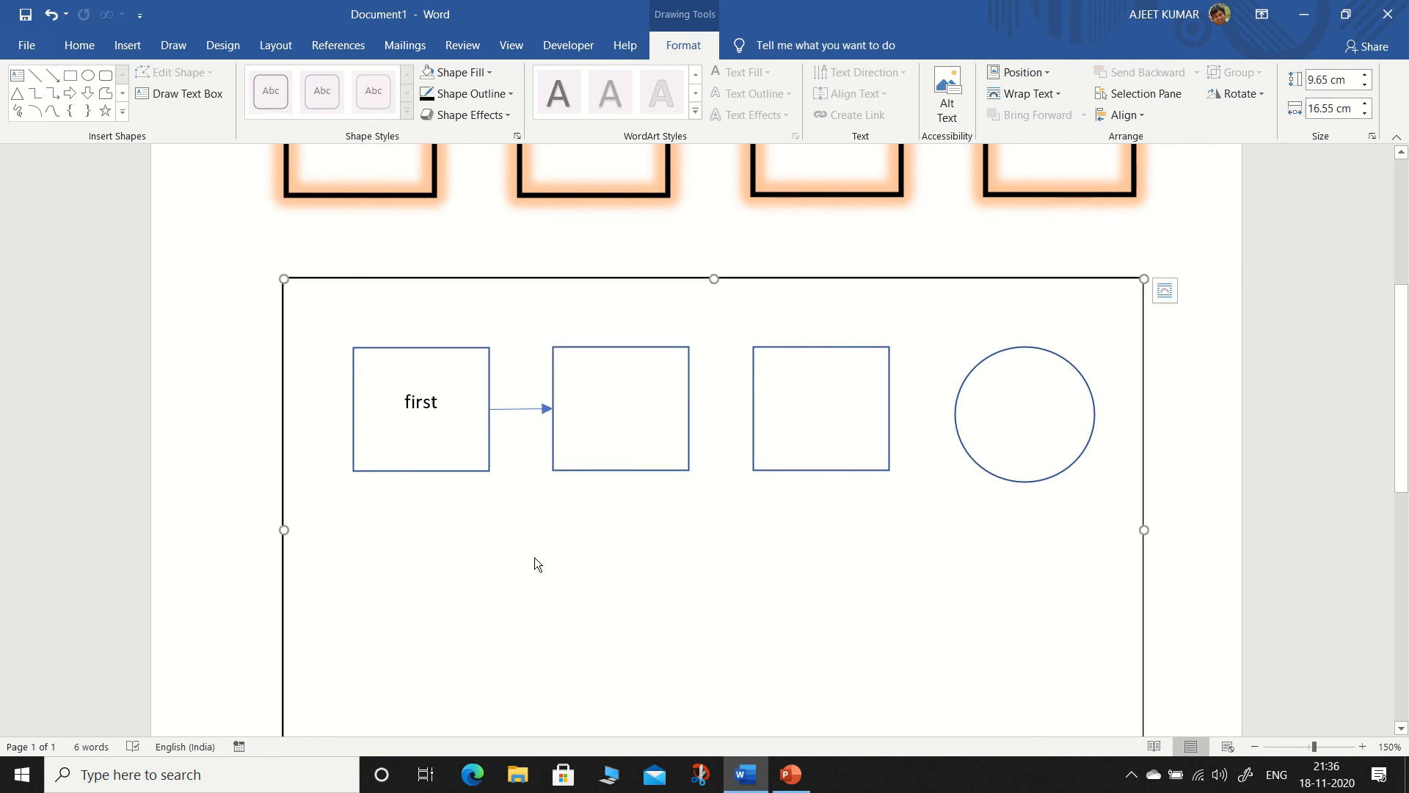
click(513, 410)
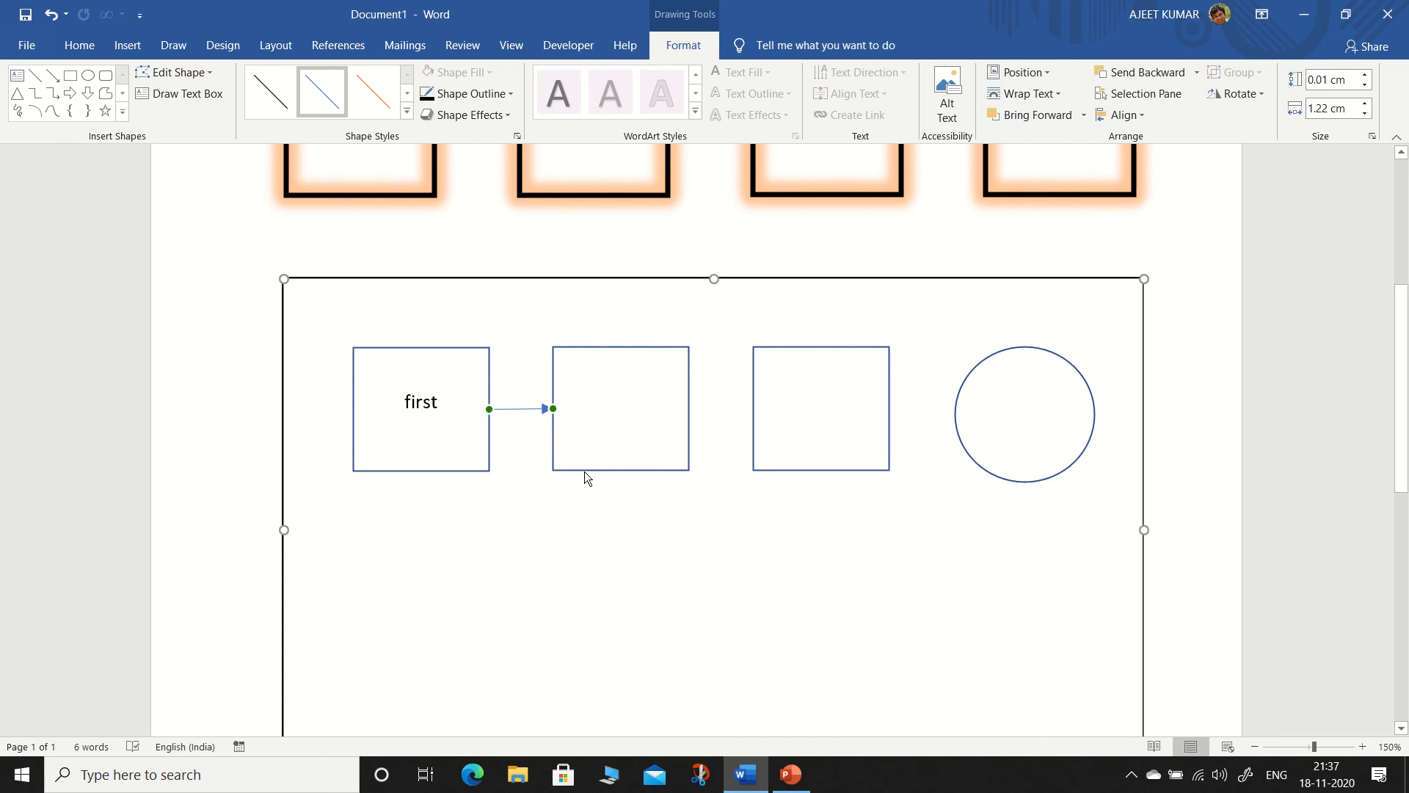
drag(584, 472, 583, 468)
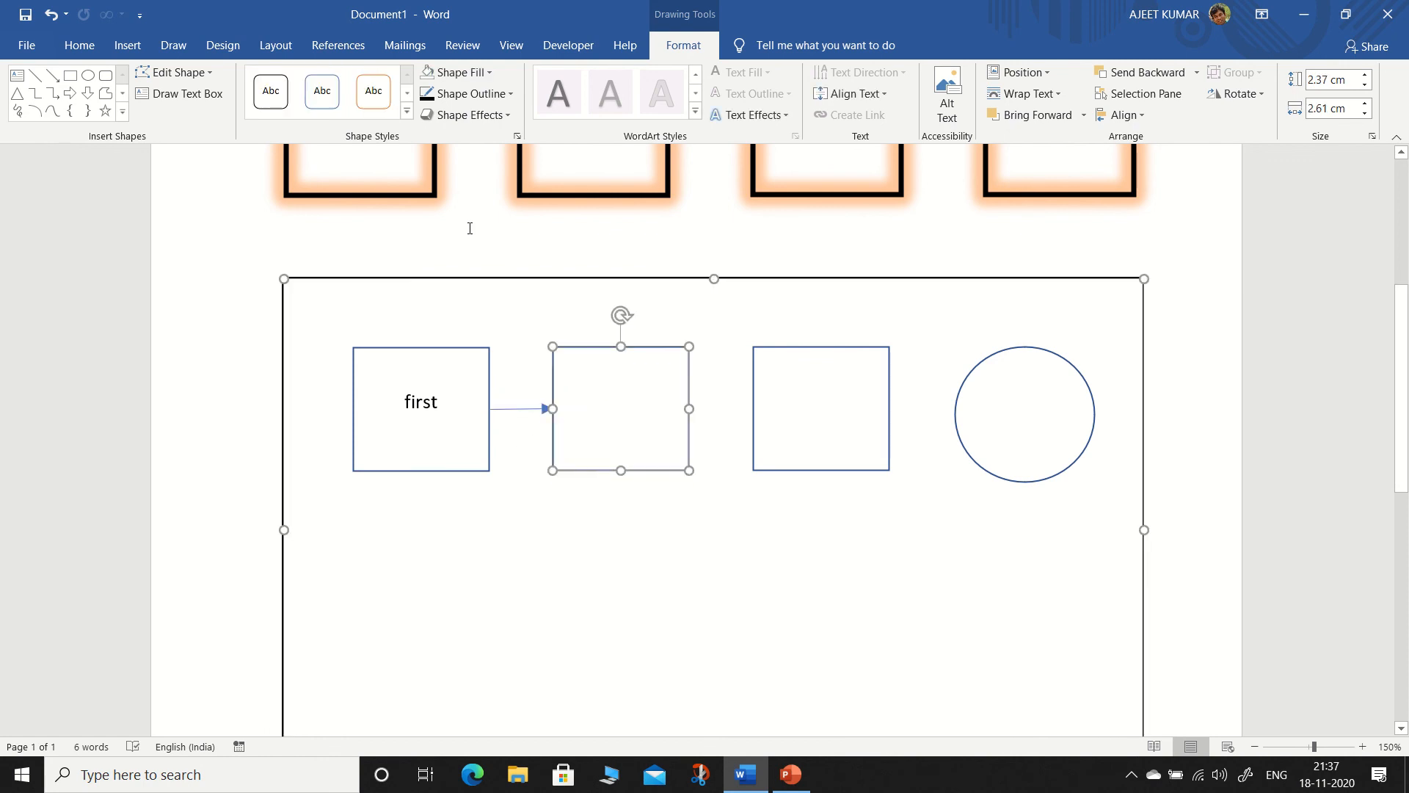
click(526, 528)
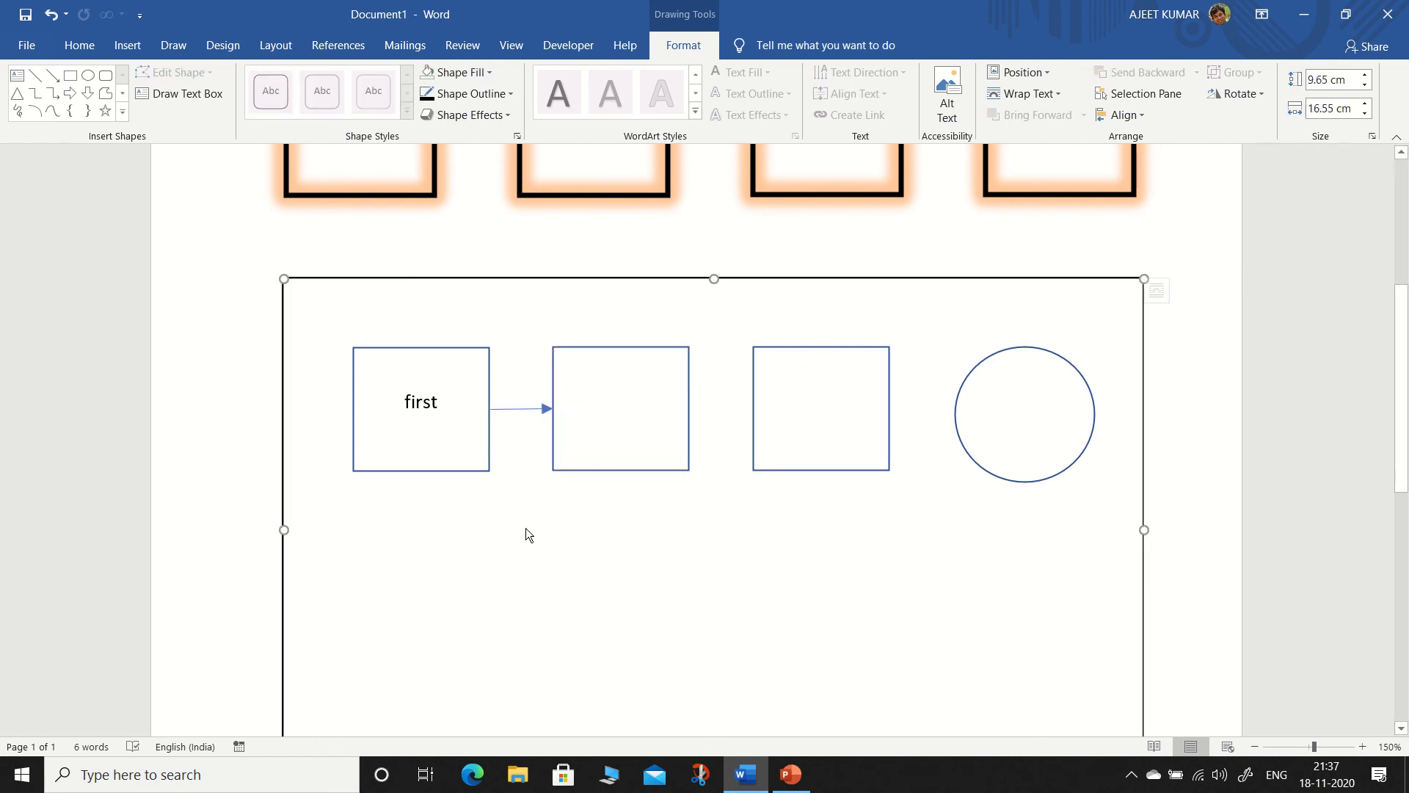
- Draw an arrow from the second rectangle's right connection point to the third rectangle's left edge, ending slightly below its midpoint
click(52, 75)
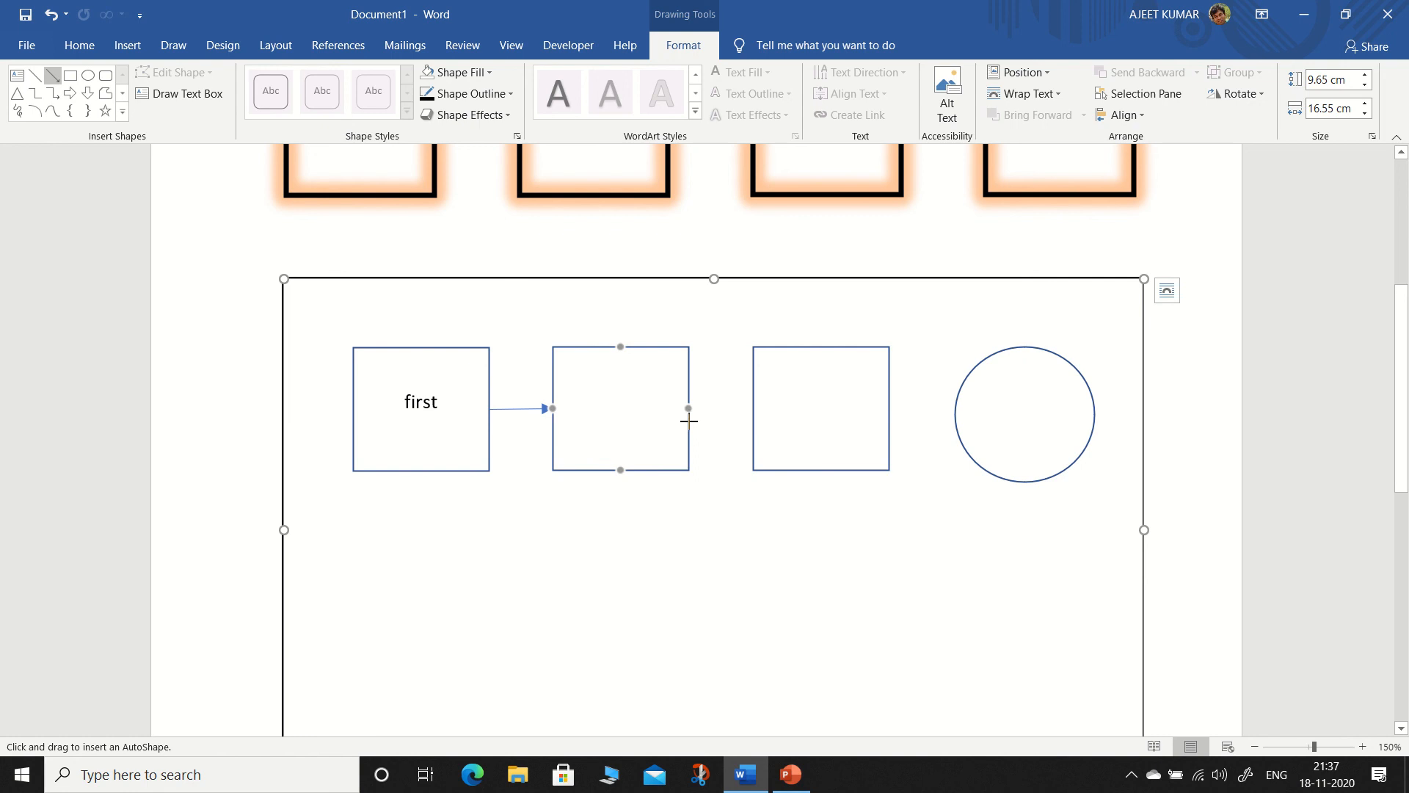
mouse_move(689, 419)
mouse_down()
mouse_move(742, 415)
mouse_move(754, 392)
mouse_move(753, 428)
mouse_up()
click(735, 518)
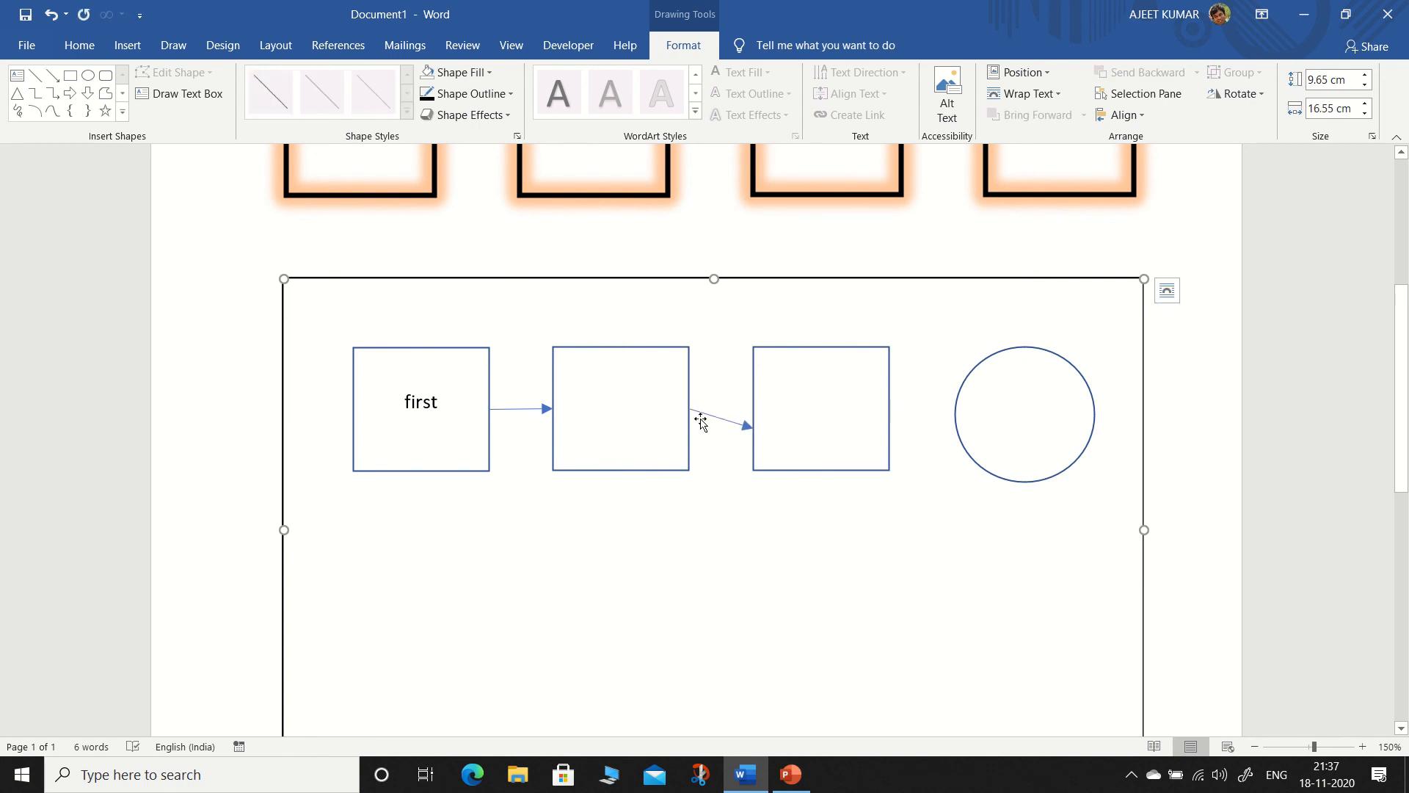
- Move the second rectangle left until it sits close beside the first, and select the arrow leaving its right side to inspect its ends
click(685, 390)
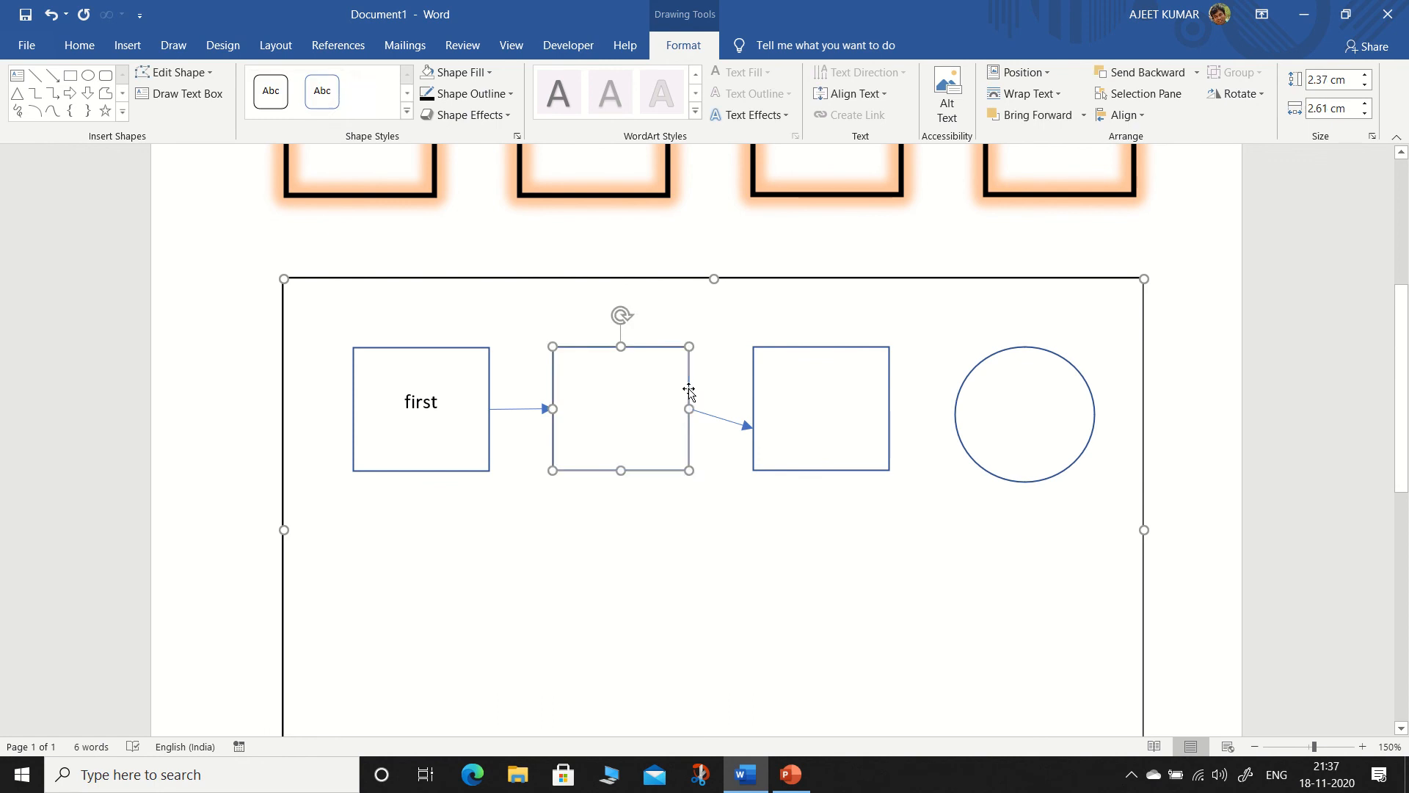
drag(685, 389, 641, 390)
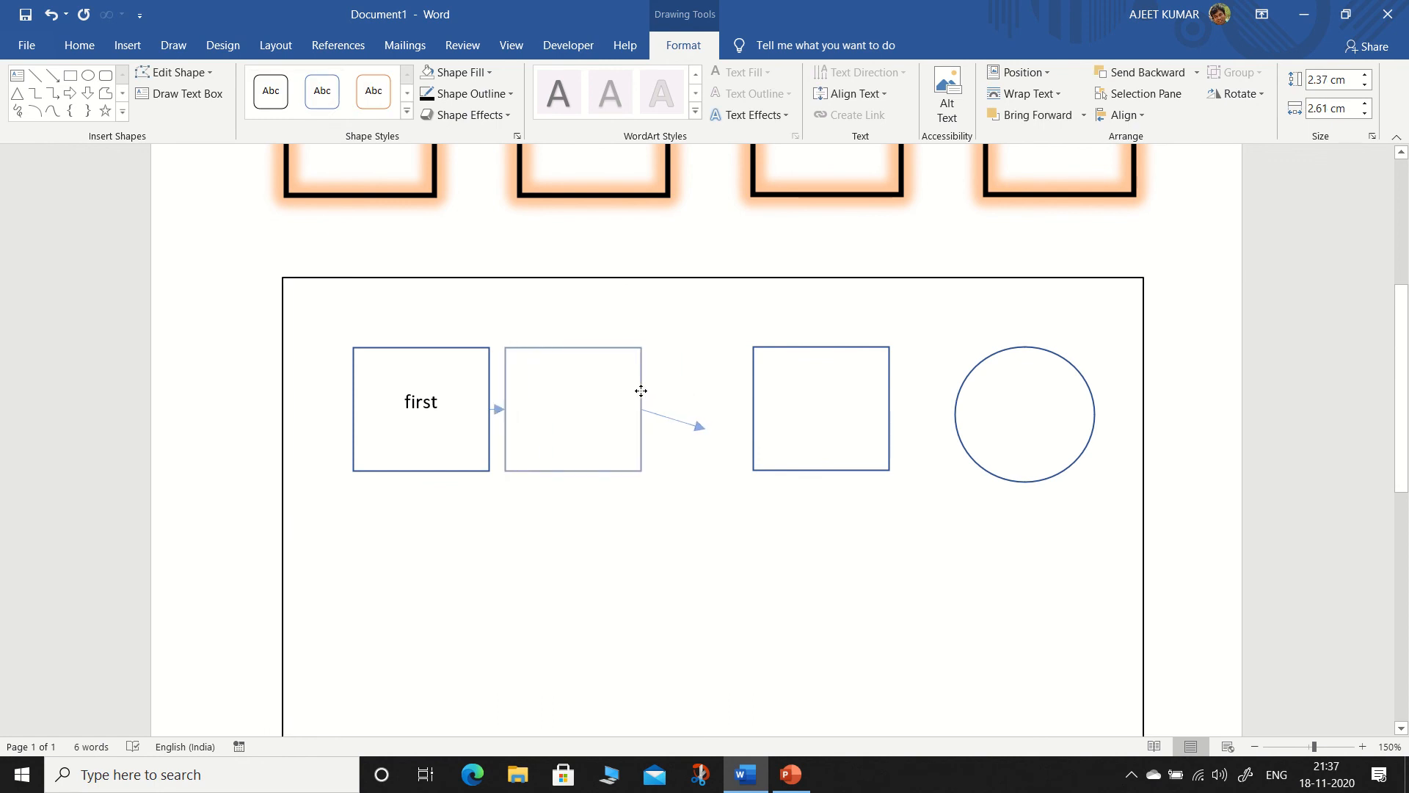
click(697, 427)
click(755, 430)
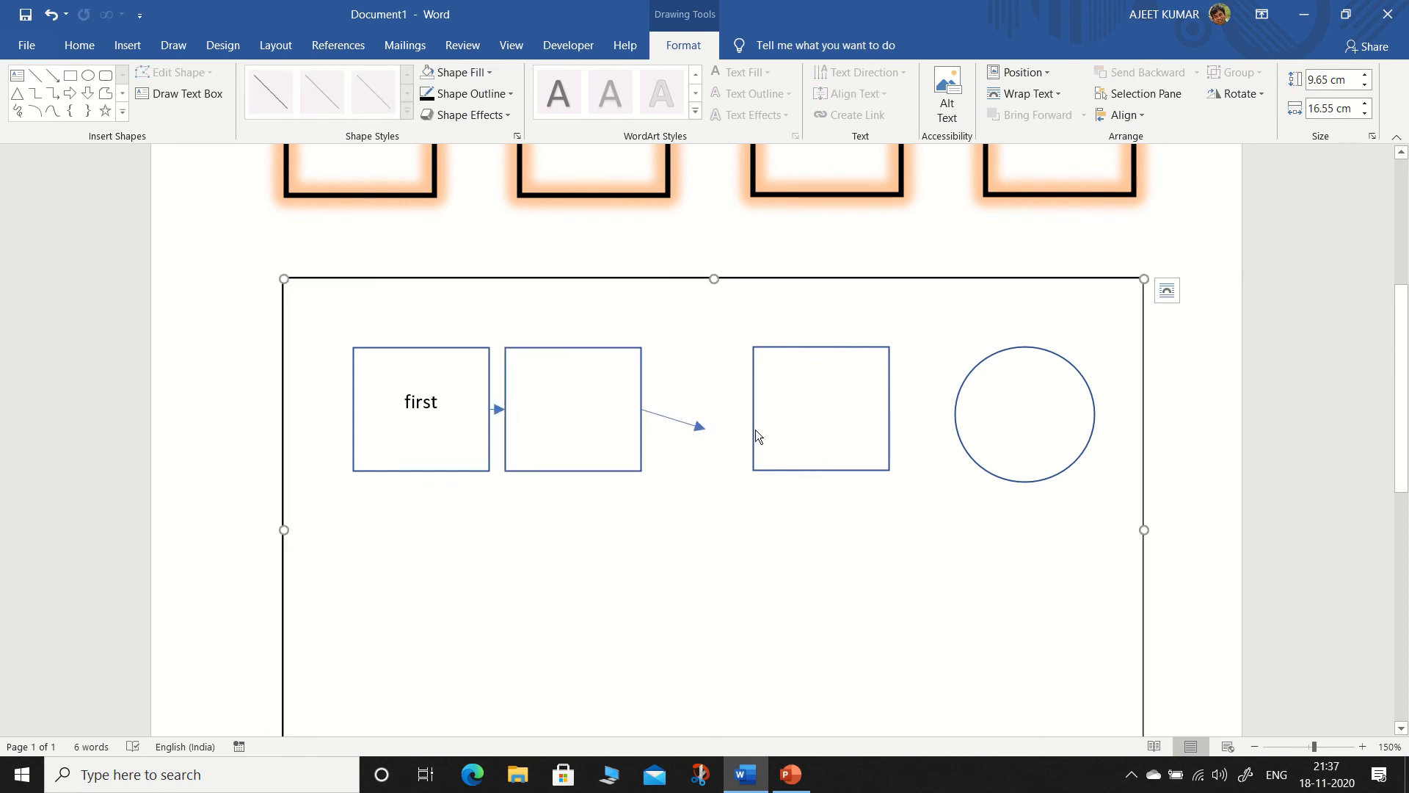
click(699, 425)
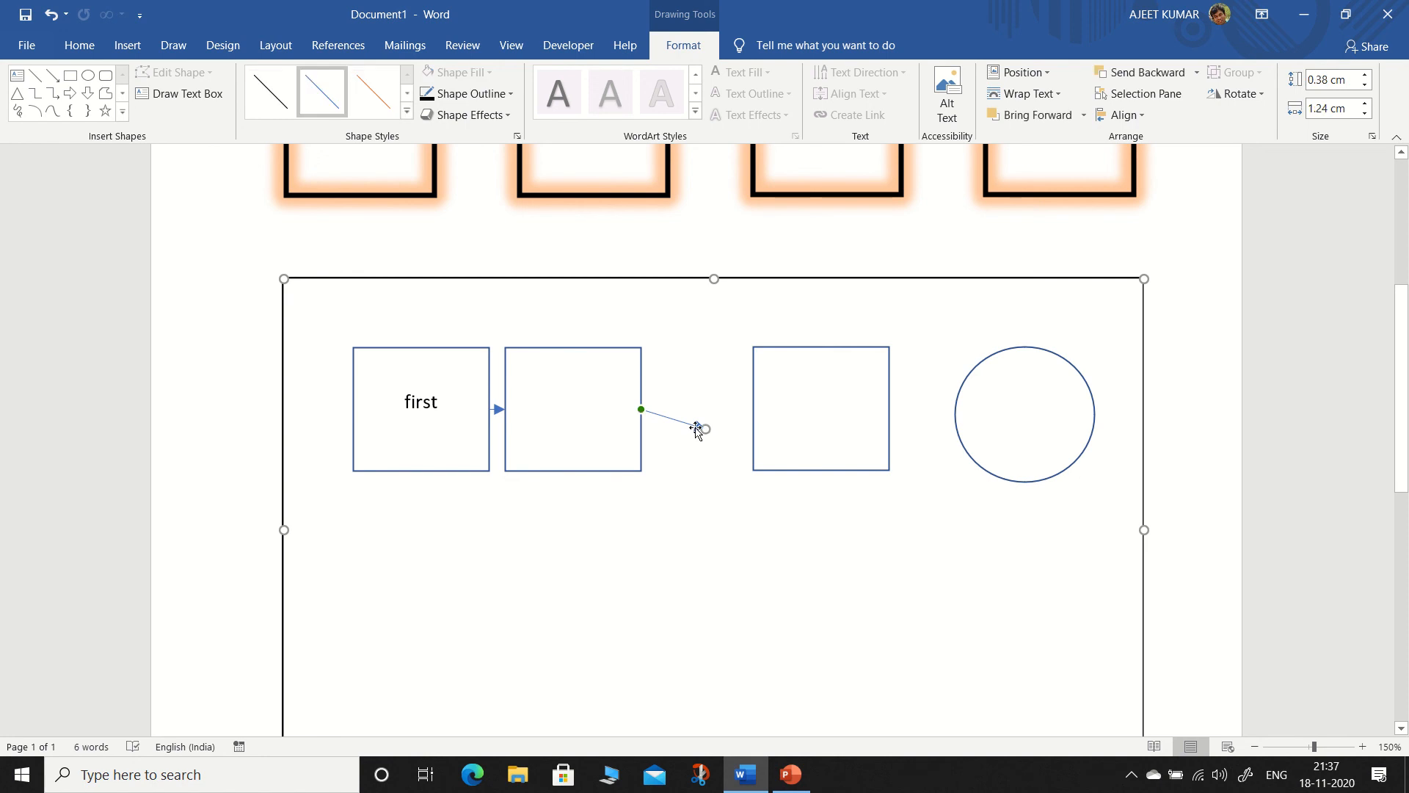